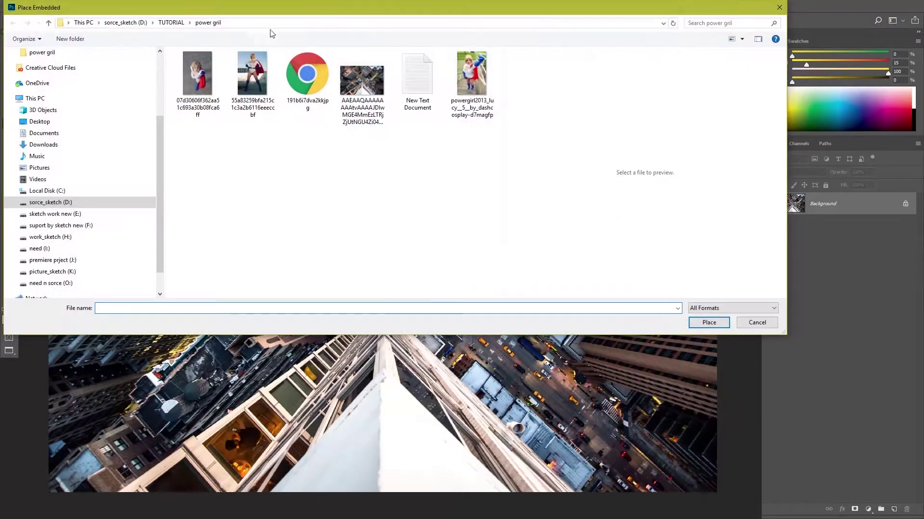
- Place the first costumed-woman photo from the power gril folder as an embedded layer
left_click(197, 72)
left_click(709, 323)
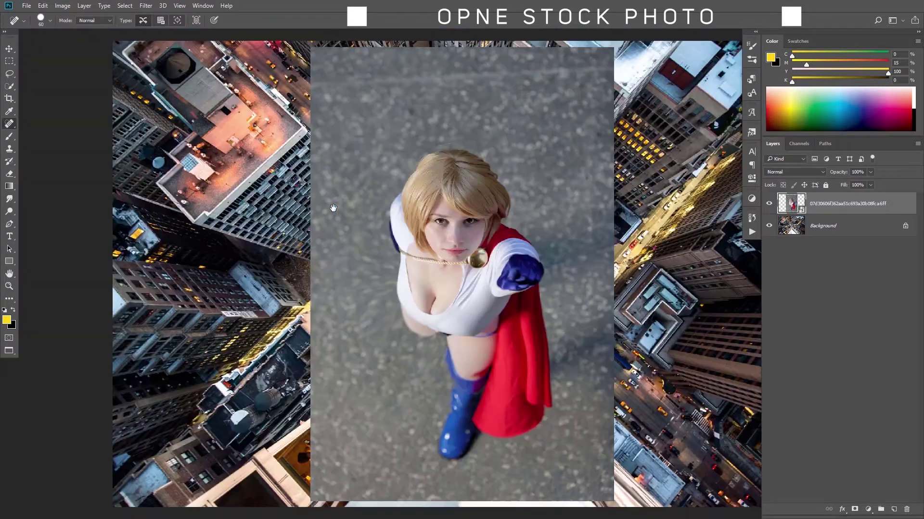
- Start a Pen path at the boot tip and trace up the leg to the hip
key("p")
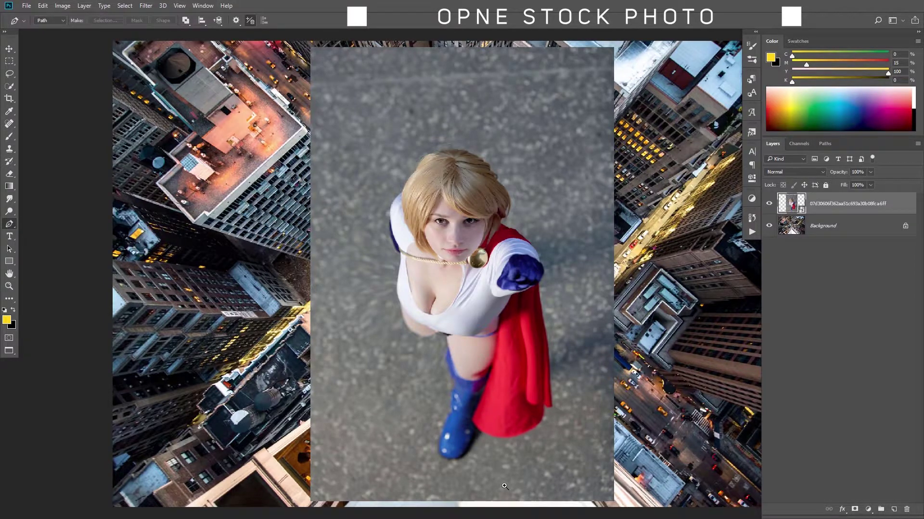
left_click(504, 487, "ctrl")
left_click_drag(391, 287, 350, 282)
left_click_drag(330, 206, 337, 147)
left_click_drag(397, 80, 445, 320)
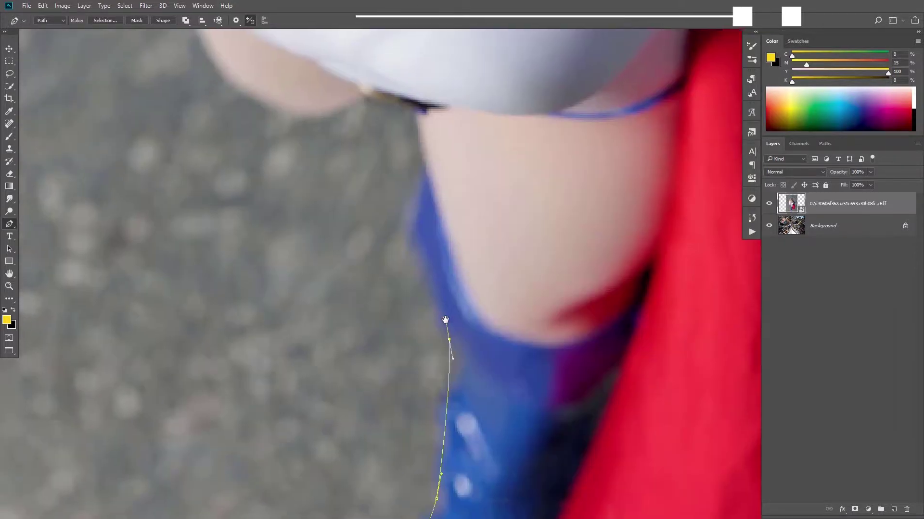
left_click(424, 244)
left_click(419, 208)
left_click(425, 176)
left_click(413, 111)
- Continue the path along the body, shoulder and collar, and around the hair
left_click_drag(365, 100, 514, 304)
left_click_drag(383, 289, 333, 238)
left_click_drag(327, 147, 312, 323)
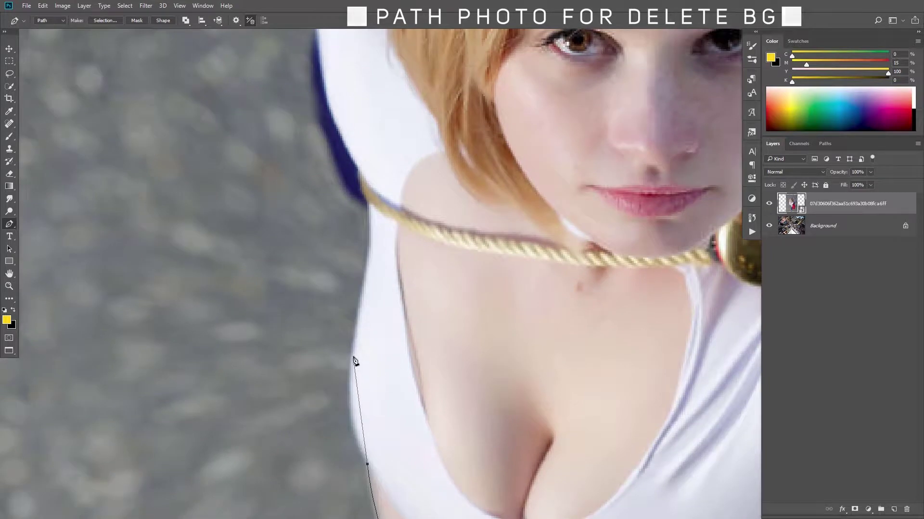
left_click_drag(353, 359, 364, 294)
left_click_drag(373, 218, 452, 405)
left_click_drag(396, 300, 393, 272)
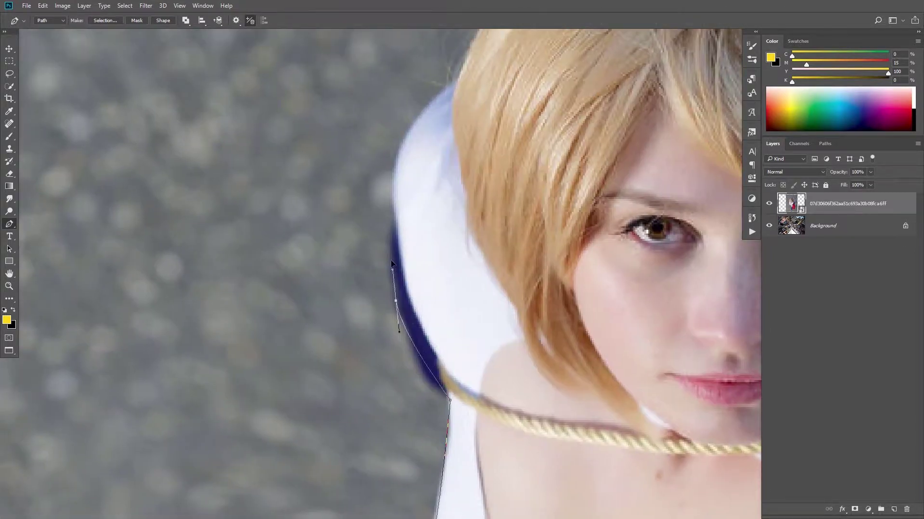
mouse_move(387, 189)
left_mouse_down()
mouse_move(317, 351)
mouse_move(342, 293)
left_mouse_up()
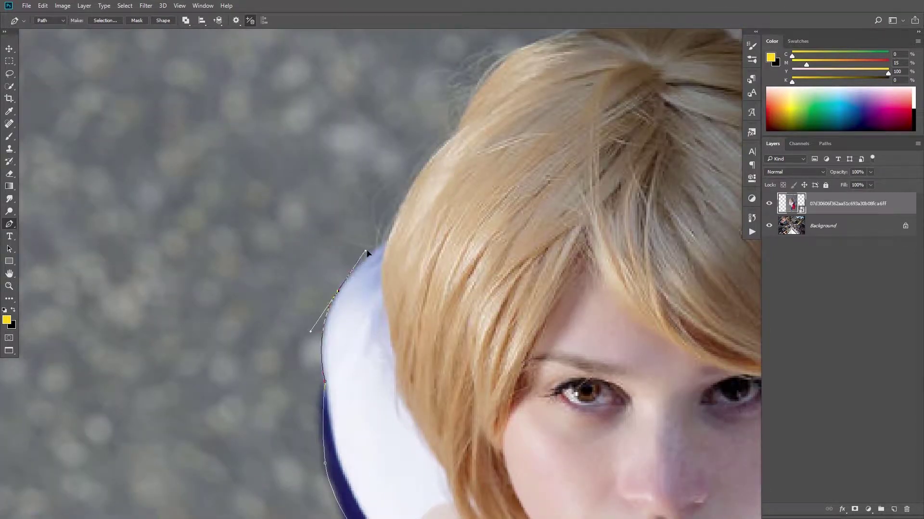
left_click(388, 246)
left_click_drag(298, 253, 125, 352)
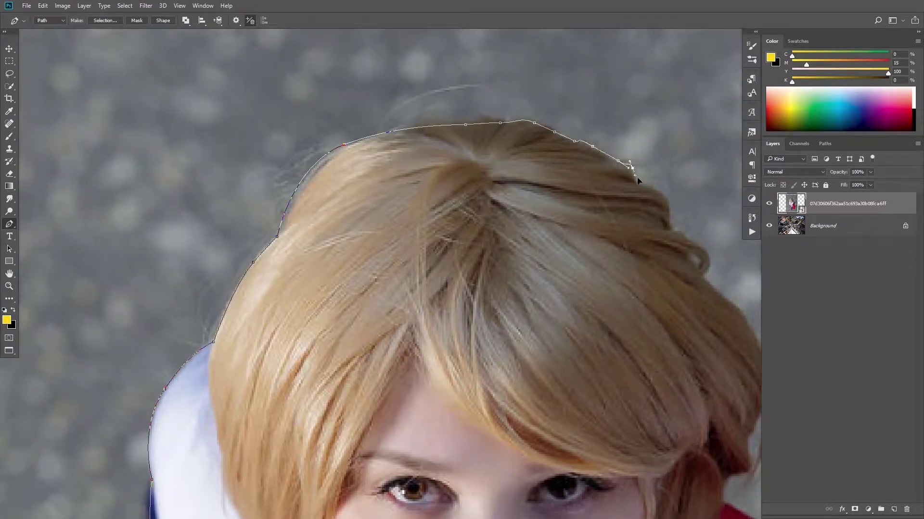
- Trace over the top and right side of the hair down to the shoulder
left_click_drag(672, 203, 503, 169)
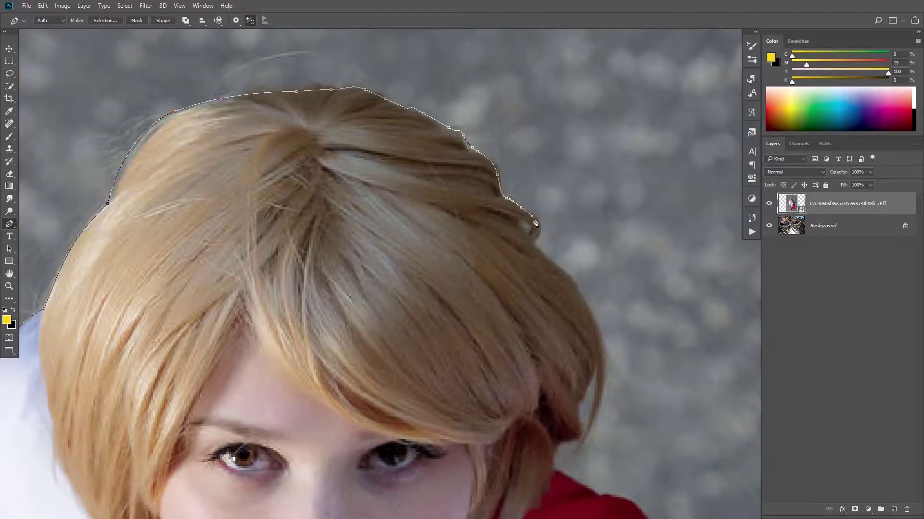
left_click_drag(574, 273, 453, 130)
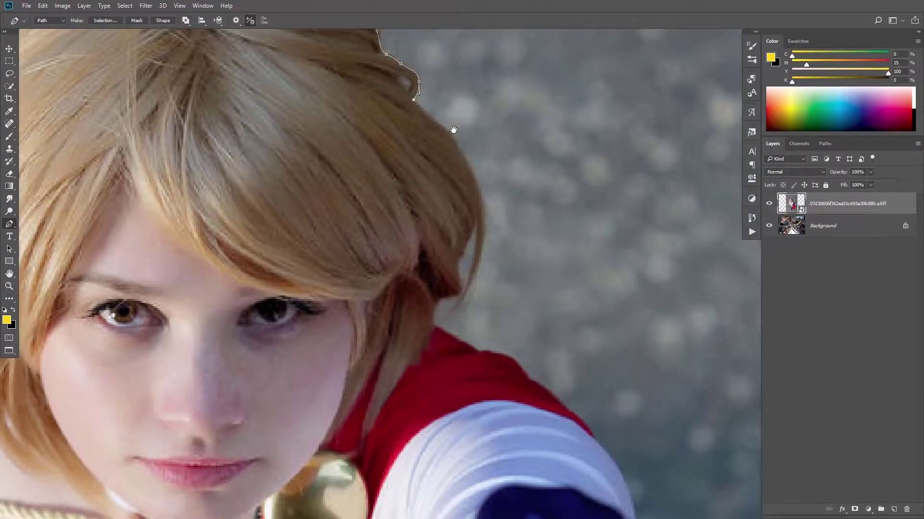
left_click_drag(492, 233, 492, 222)
left_click_drag(459, 303, 435, 339)
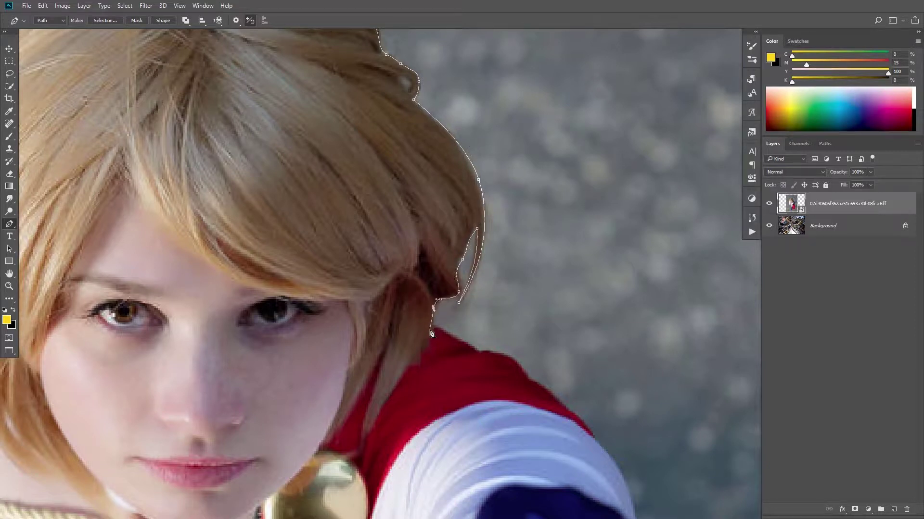
left_click_drag(443, 324, 402, 220)
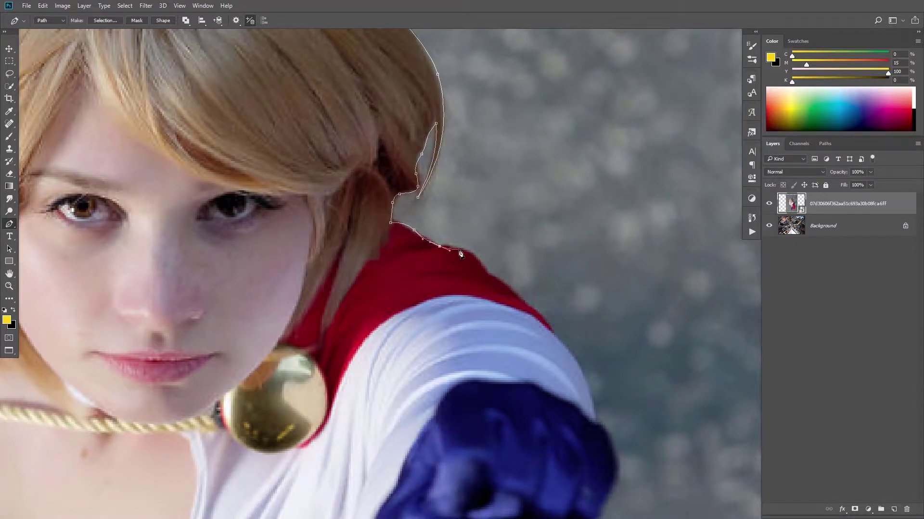
left_click(470, 250)
left_click_drag(493, 269, 424, 210)
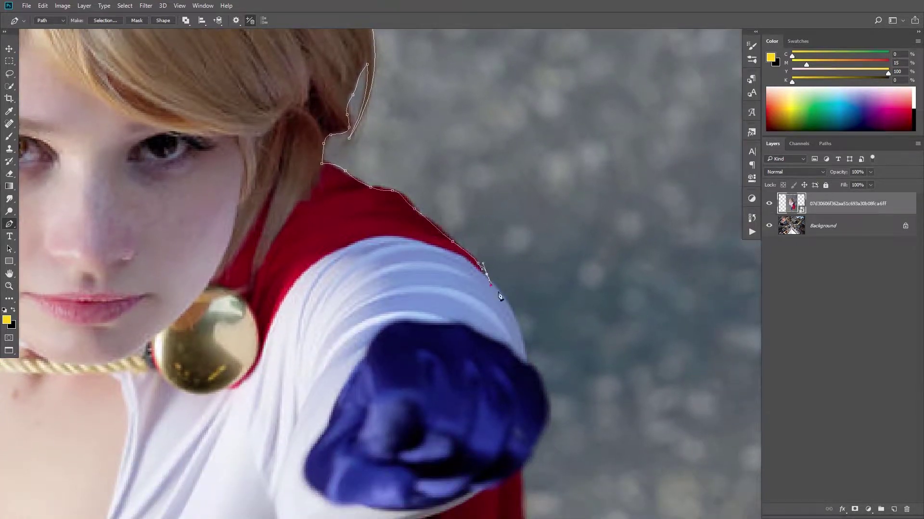
left_click(499, 296)
left_click_drag(527, 323, 434, 188)
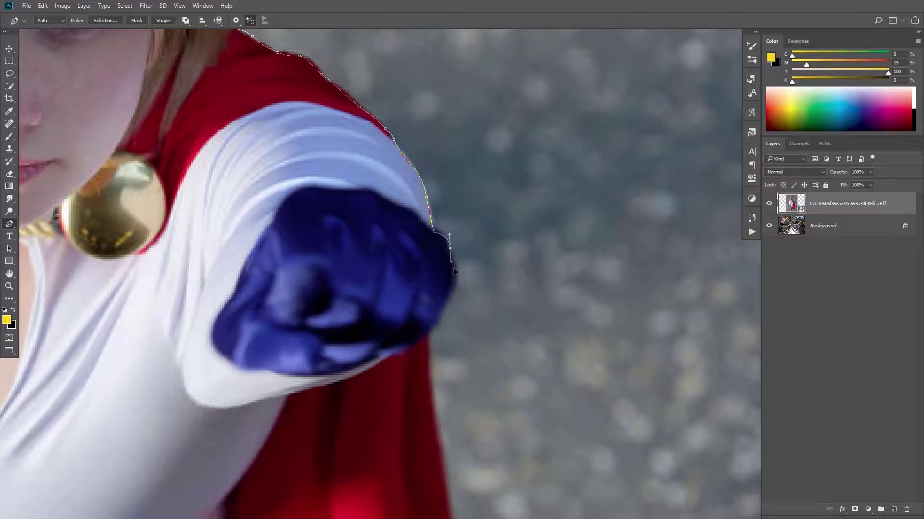
- Trace around the fist and cape edge and close the path at the boot tip
scroll(426, 348, "down", 3)
left_click(416, 342)
scroll(439, 383, "down", 5)
mouse_move(451, 292)
left_mouse_down()
mouse_move(452, 372)
mouse_move(450, 282)
left_mouse_up()
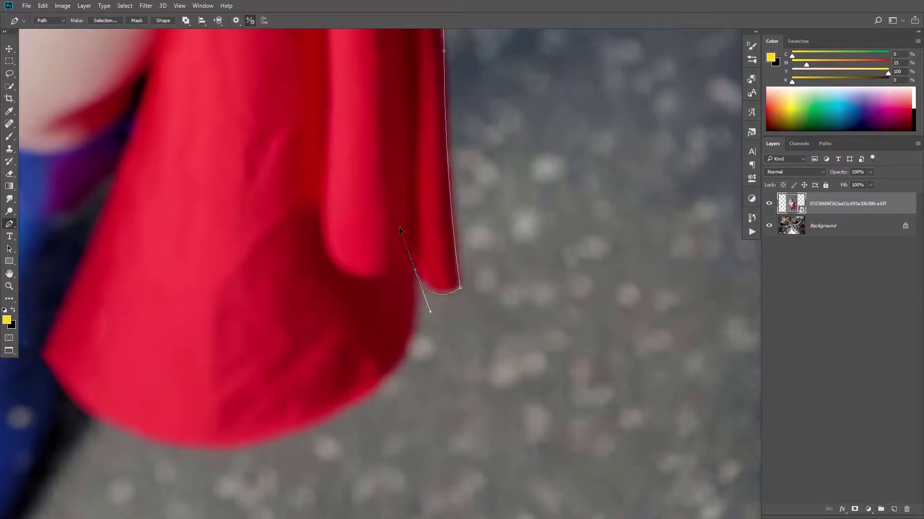
left_click_drag(417, 327, 488, 228)
left_click_drag(404, 267, 275, 306)
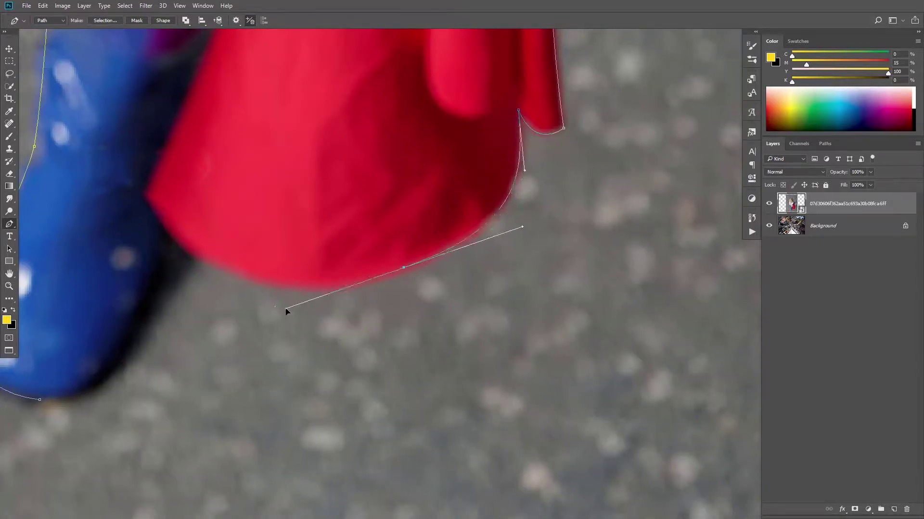
left_click_drag(165, 217, 138, 161)
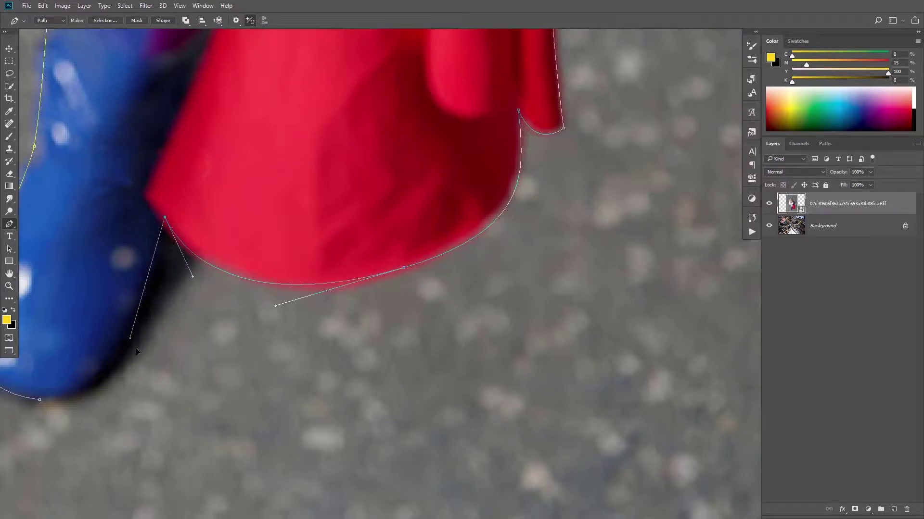
left_click_drag(133, 343, 136, 349)
left_click_drag(80, 349, 339, 283)
left_click(299, 336)
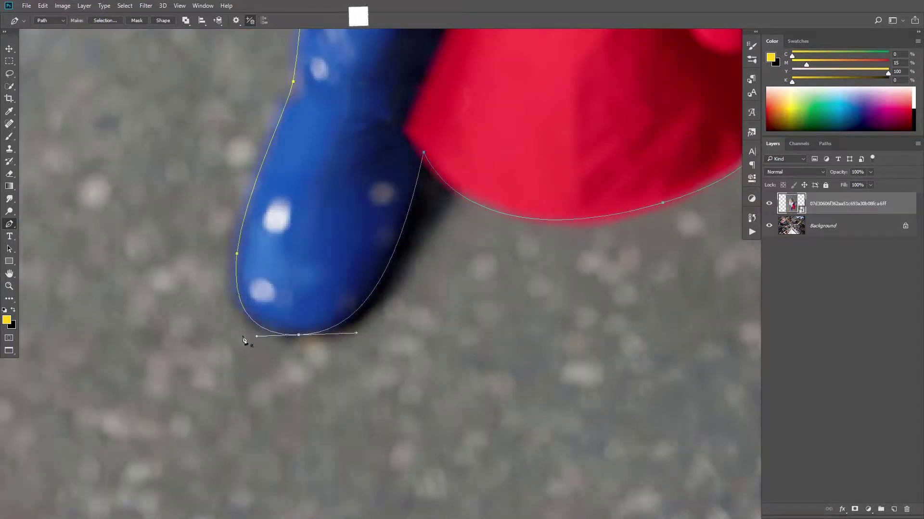
key("ctrl+0")
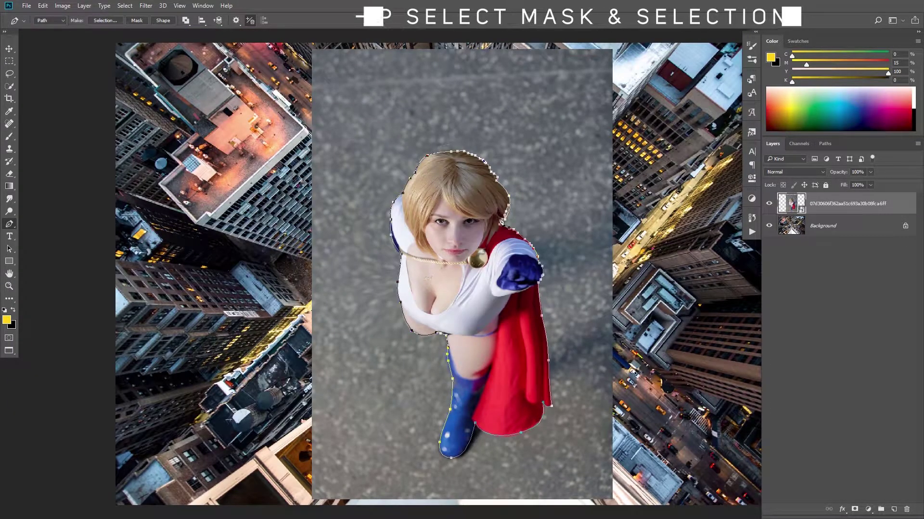
- Mask the woman via Select and Mask (2 px radius, layer mask output) and shift her up-left
key("ctrl+Return")
key("m")
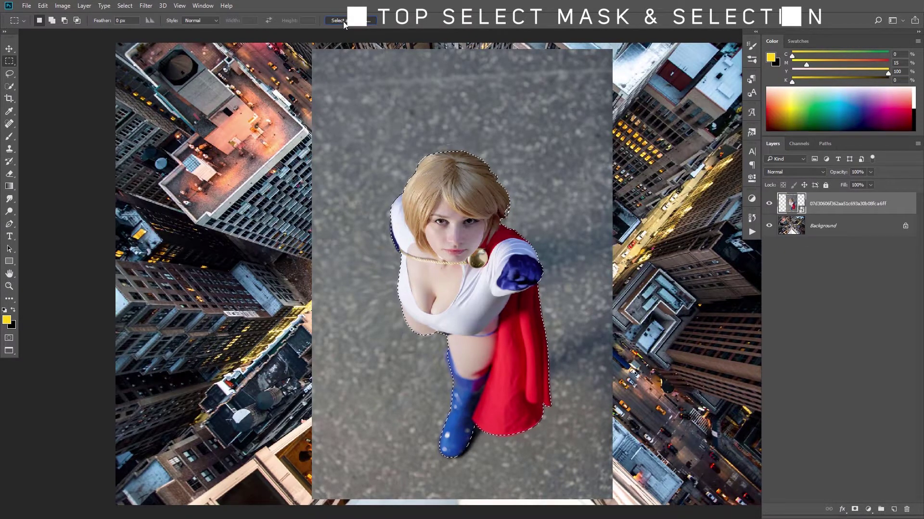
left_click(344, 21)
left_click_drag(796, 172, 810, 172)
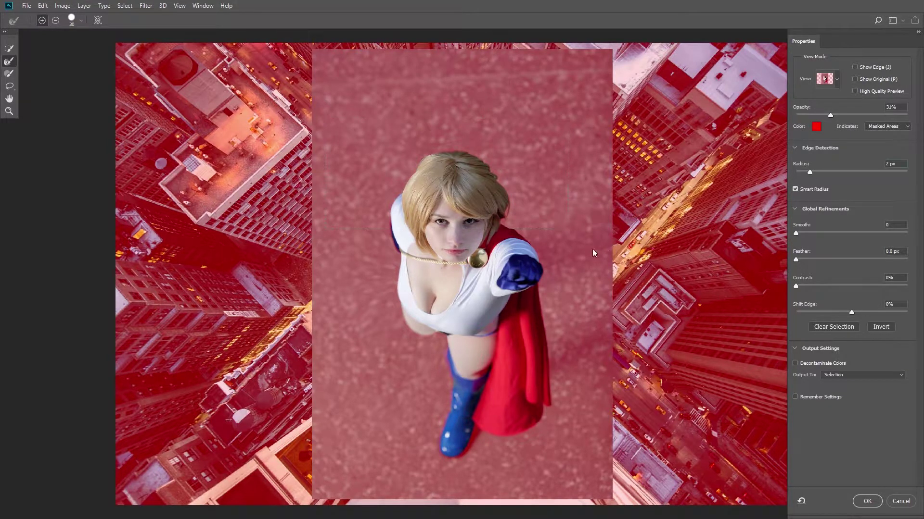
key("ctrl+1")
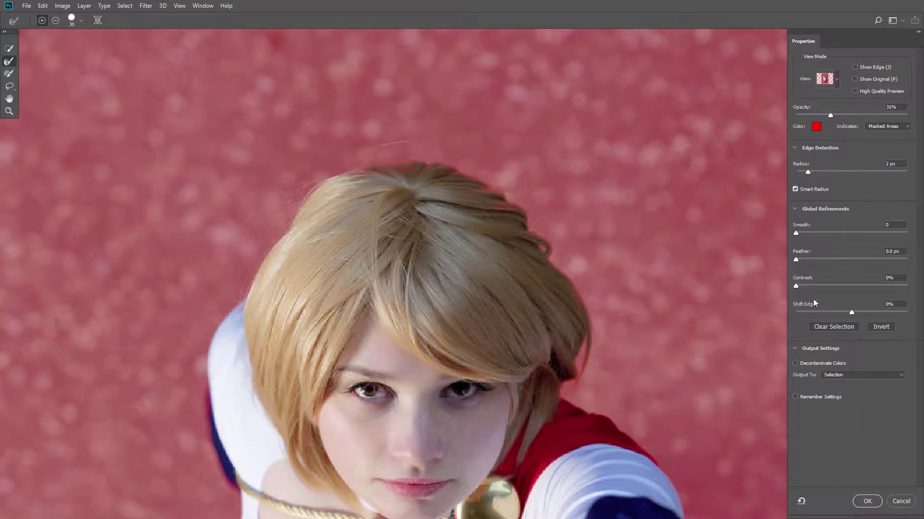
key("ctrl+0")
left_click(853, 375)
left_click(866, 501)
key("v")
left_click_drag(466, 287, 443, 284)
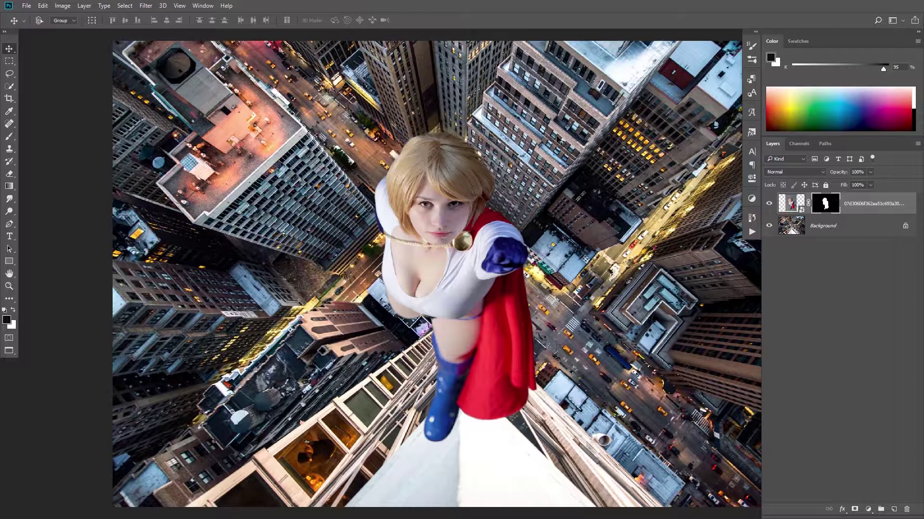
- Perspective-warp the woman wider at the top, raise her, commit, and nudge her 27 px right
key("ctrl+t")
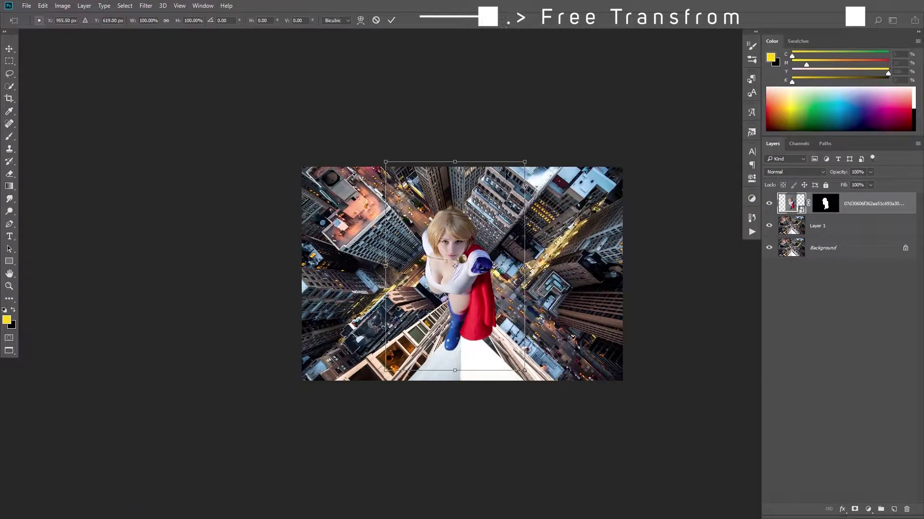
left_click_drag(524, 162, 557, 201)
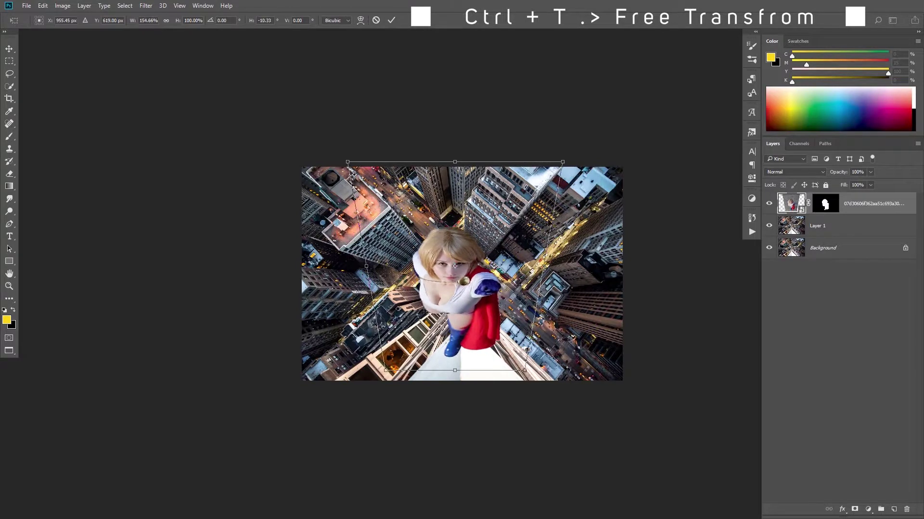
left_click_drag(462, 289, 464, 261)
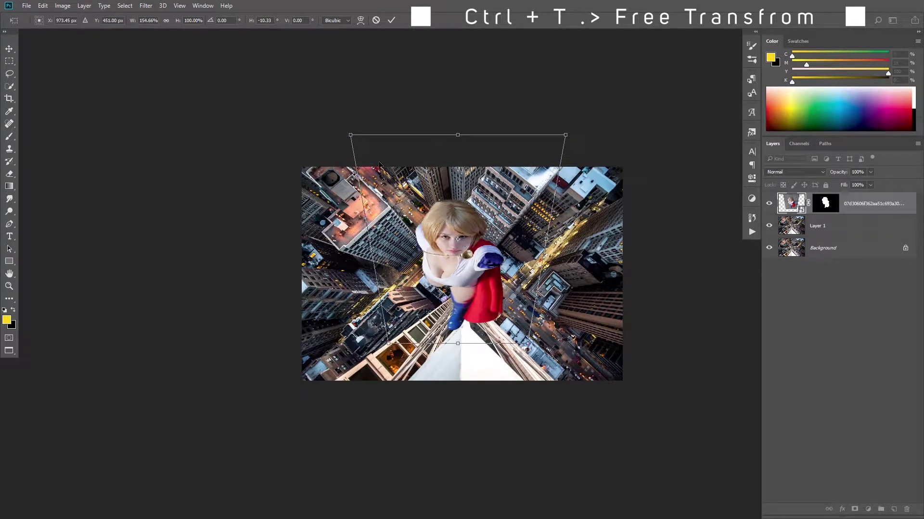
left_click_drag(527, 343, 519, 341)
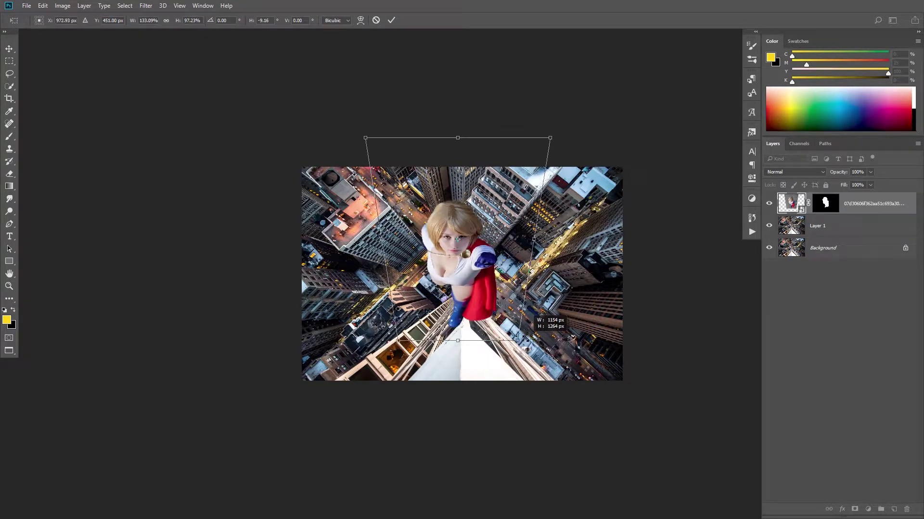
key("Return")
left_click_drag(459, 279, 461, 279)
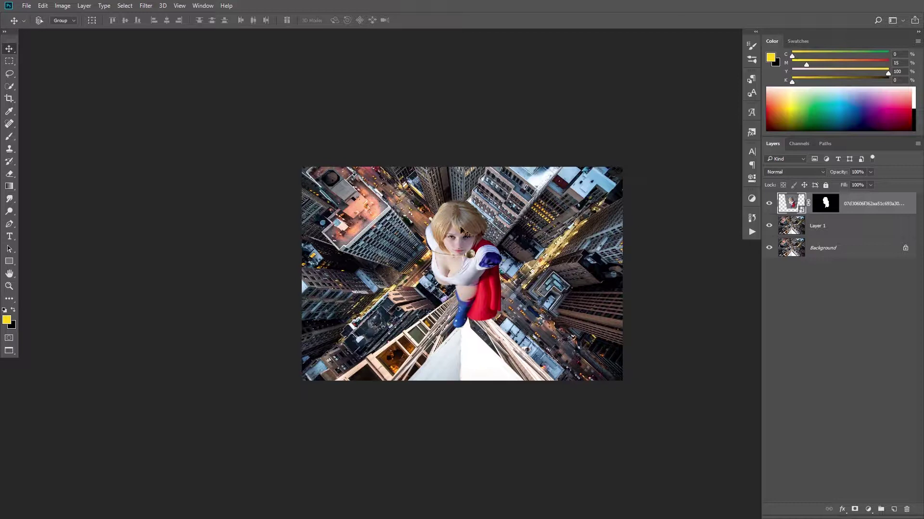
key("ctrl+a")
- Convert the masked woman layer to a smart object and centre it horizontally and vertically
right_click(825, 207)
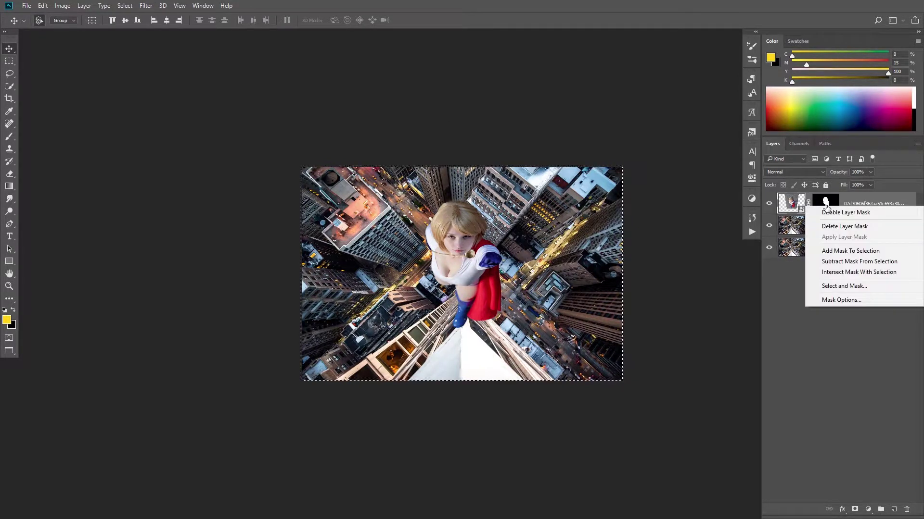
key("Escape")
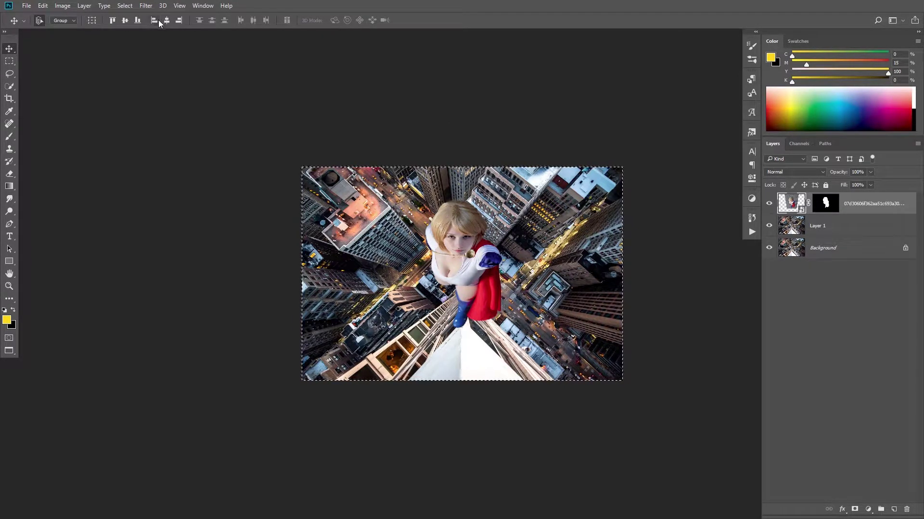
right_click(784, 204)
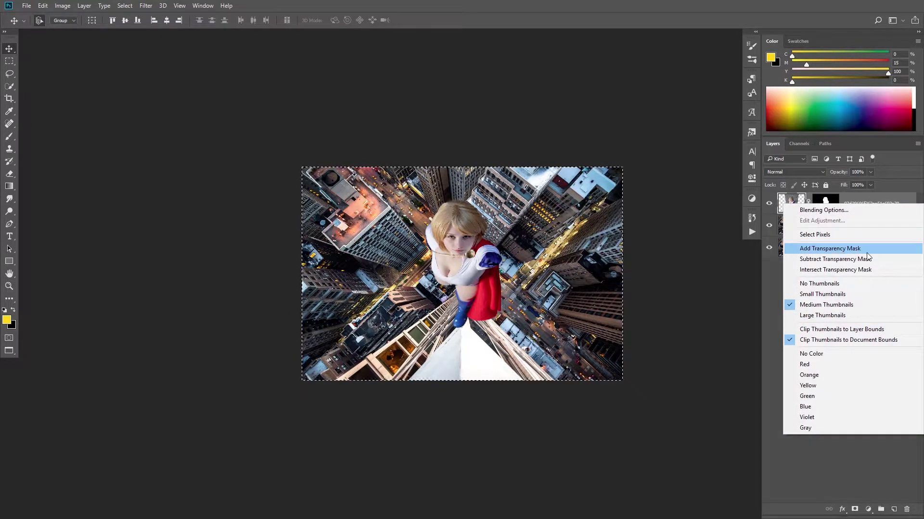
left_click(861, 270)
right_click(792, 199)
right_click(825, 198)
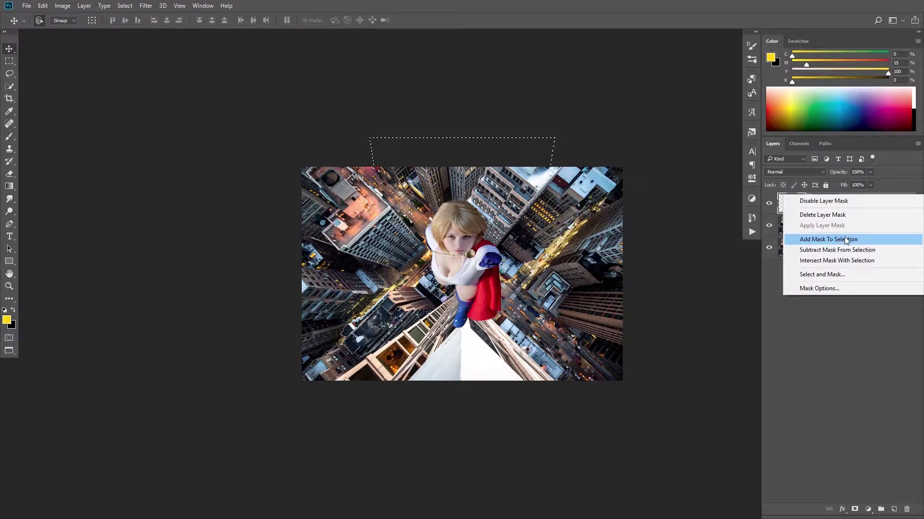
key("Escape")
right_click(782, 200)
right_click(876, 204)
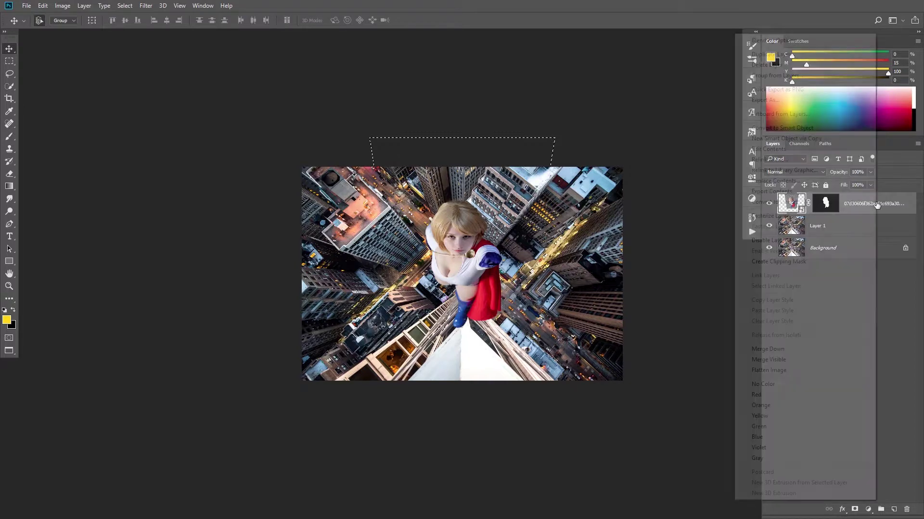
left_click(803, 127)
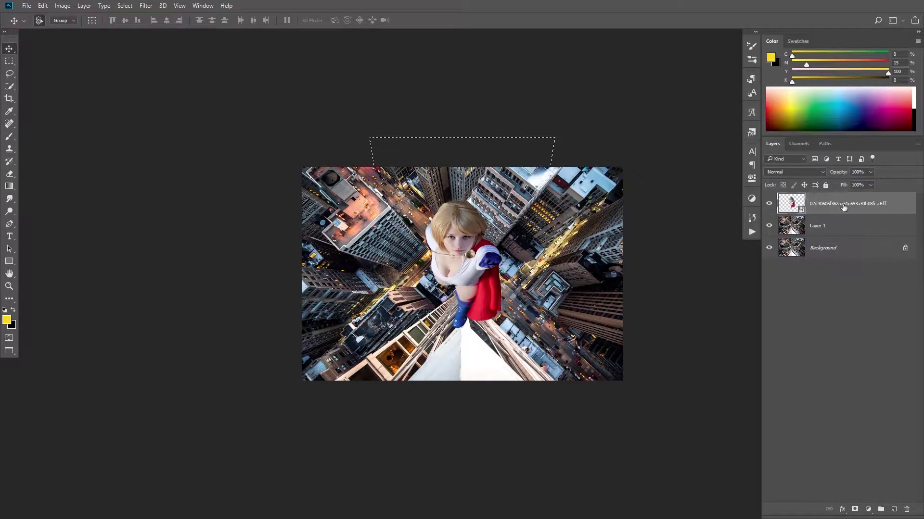
left_click(166, 21)
left_click(123, 22)
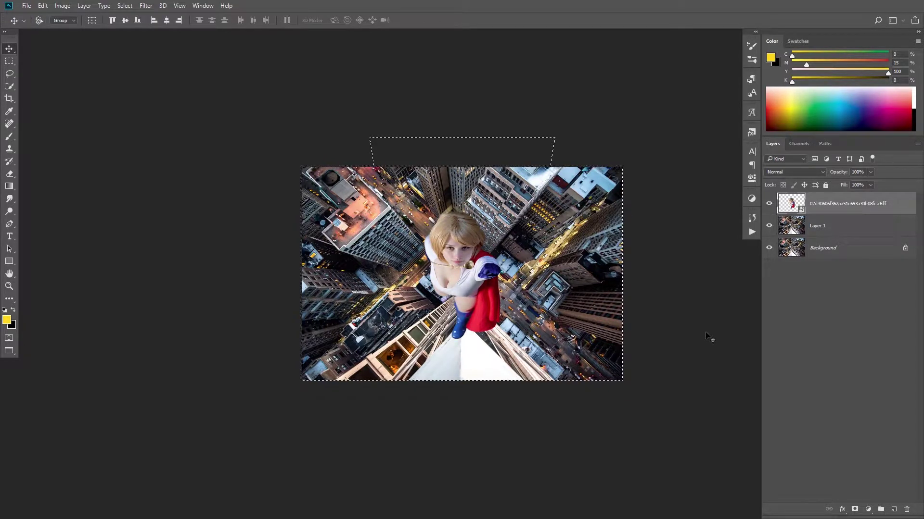
- Scale the city Layer 1 up to about 104%
left_click(846, 231)
key("ctrl+t")
left_click_drag(622, 381, 643, 395)
left_click_drag(548, 331, 546, 361)
left_click_drag(643, 160, 601, 178)
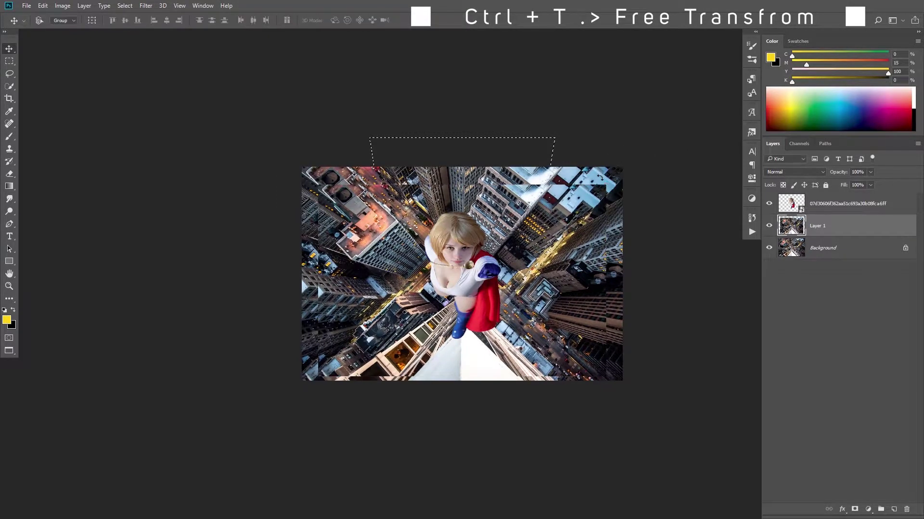
- Commit the city resize and centre Layer 1 vertically on the canvas
key("Return")
key("ctrl+a")
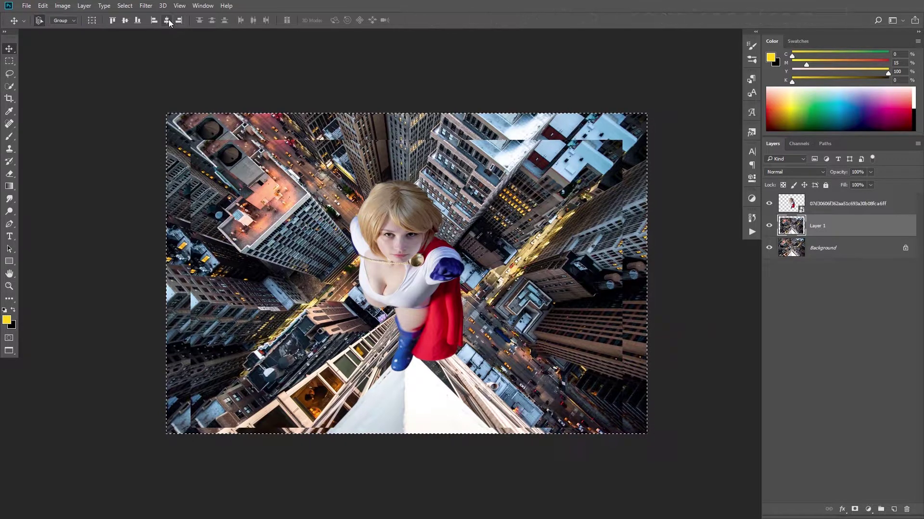
left_click(125, 20)
key("ctrl+d")
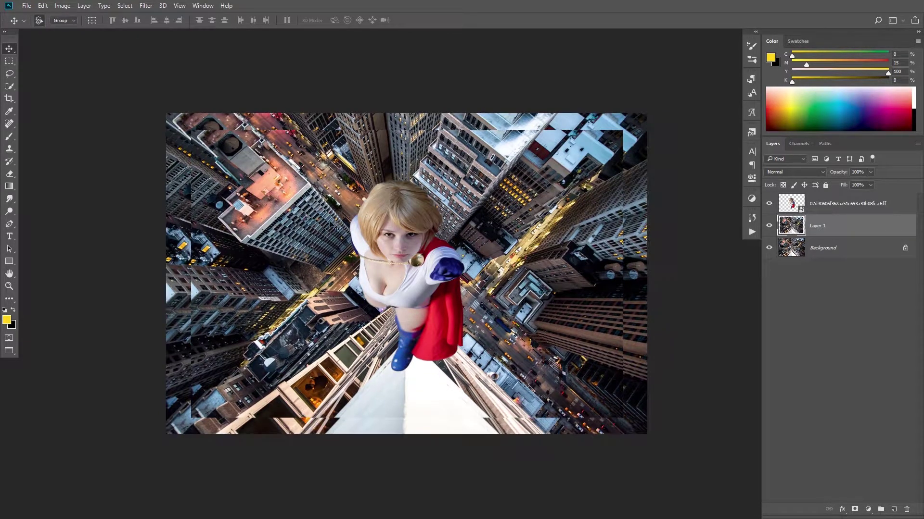
- Scale the woman and city layers down slightly together
left_click(861, 204, "shift")
key("ctrl+t")
left_click_drag(623, 130, 598, 145)
key("Return")
right_click(548, 187)
left_click(567, 194)
key("ctrl+plus")
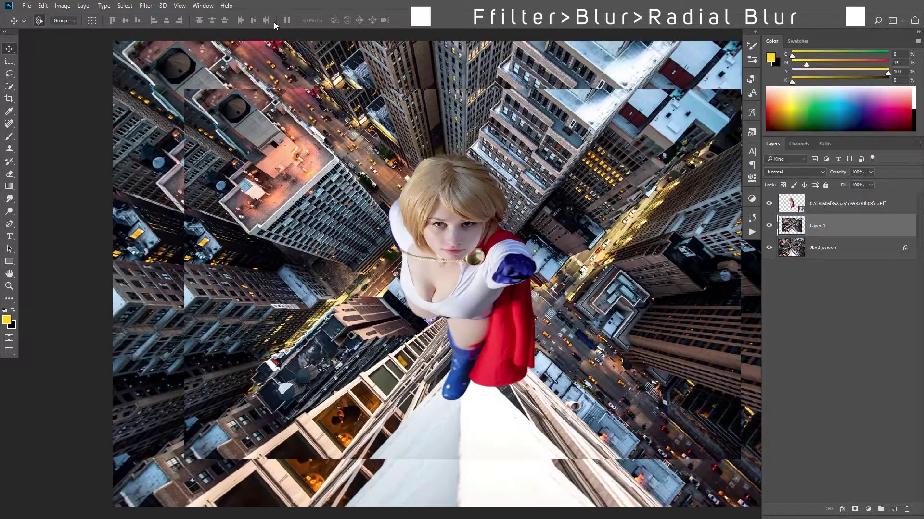
- Apply a Zoom radial blur with amount 41 at Best quality to the city
left_click(145, 6)
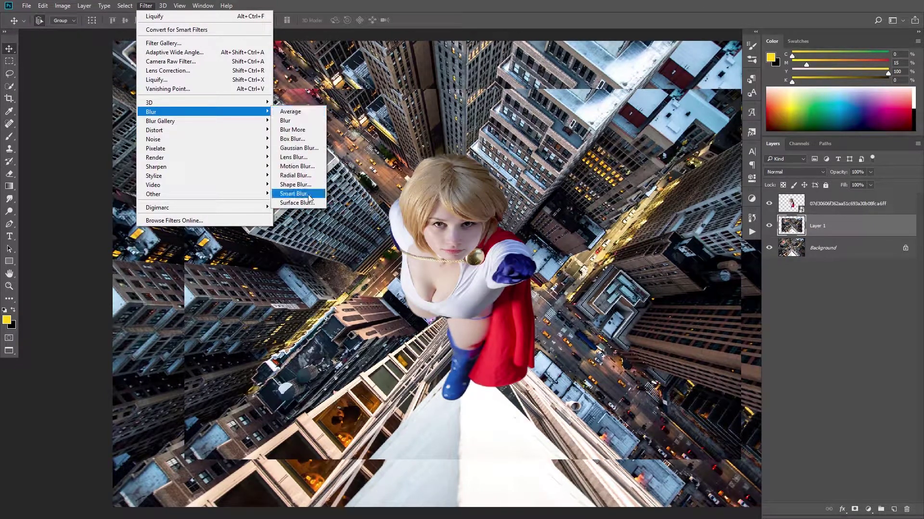
mouse_move(151, 112)
left_click(288, 176)
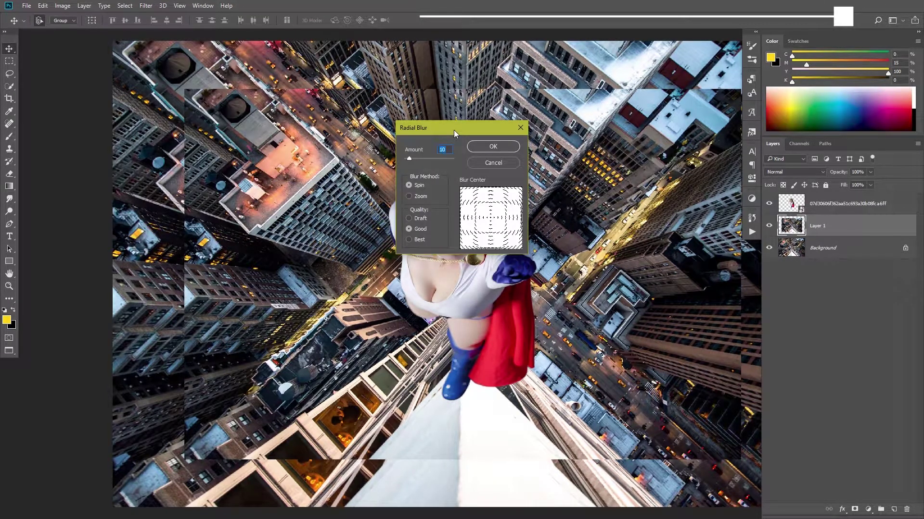
left_click(419, 197)
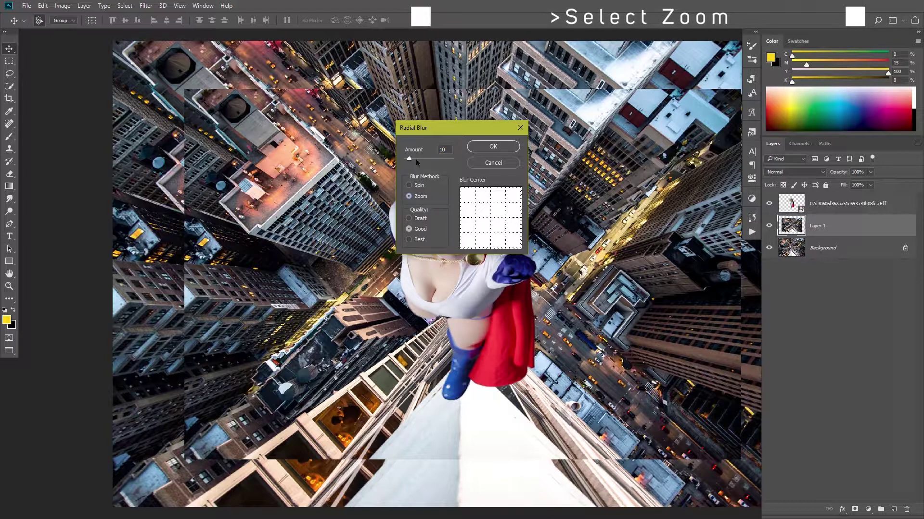
left_click_drag(415, 159, 423, 158)
left_click(476, 147)
key("b")
left_click(822, 247)
- Duplicate Background and Layer 1, then reapply the zoom radial blur to Layer 1 copy
key("ctrl+j")
left_click(825, 270)
left_click(820, 232)
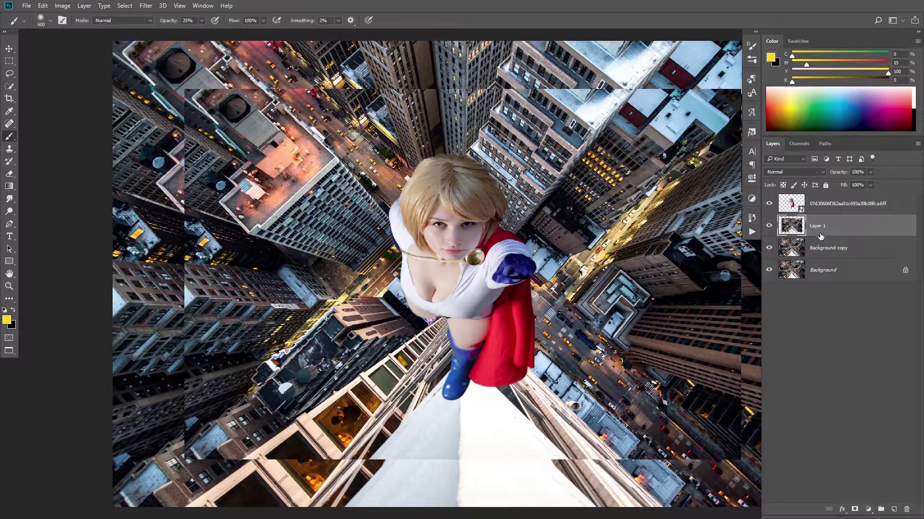
key("ctrl+j")
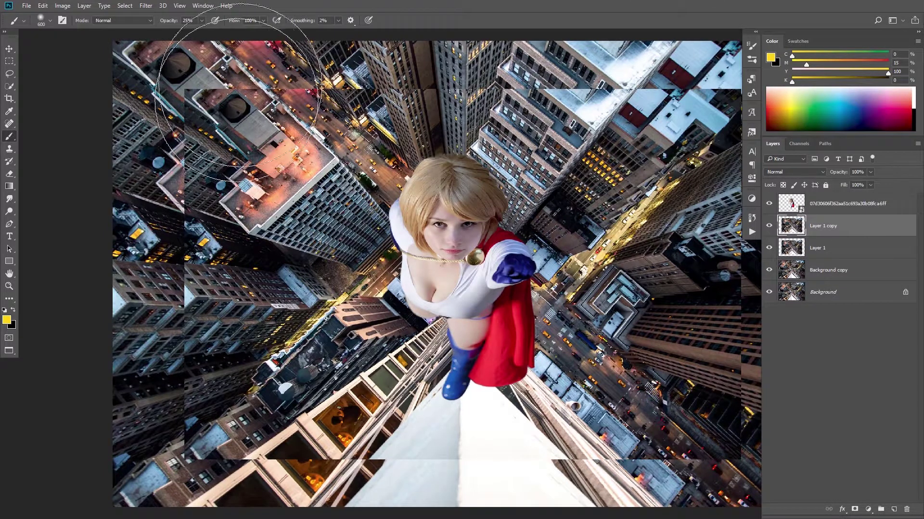
left_click(146, 5)
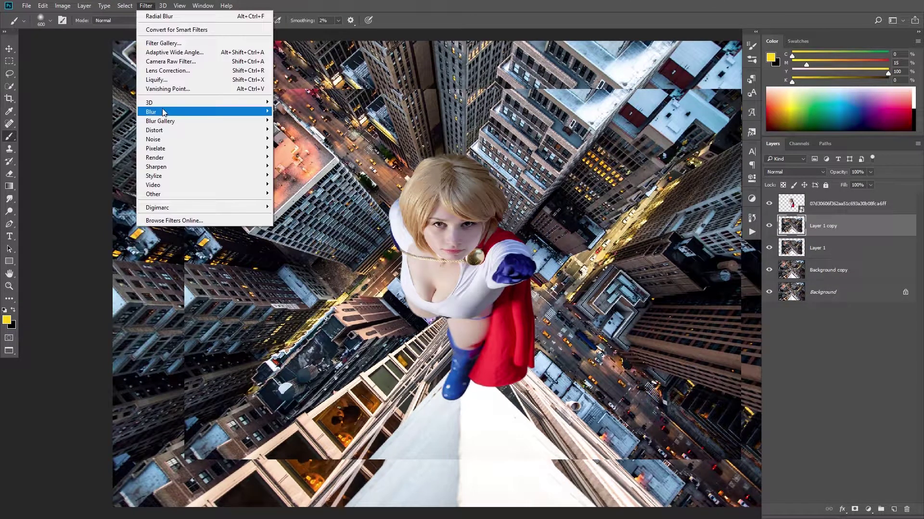
left_click(151, 17)
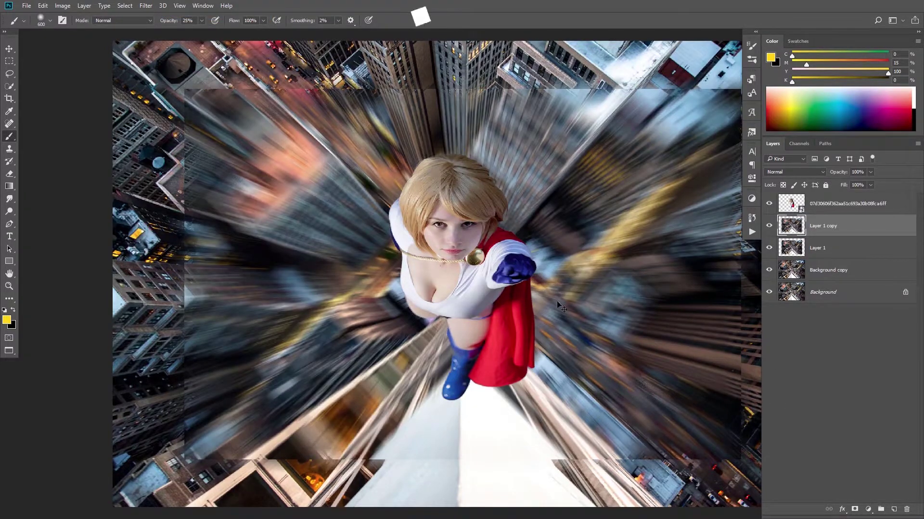
left_click(505, 339)
left_click(808, 272)
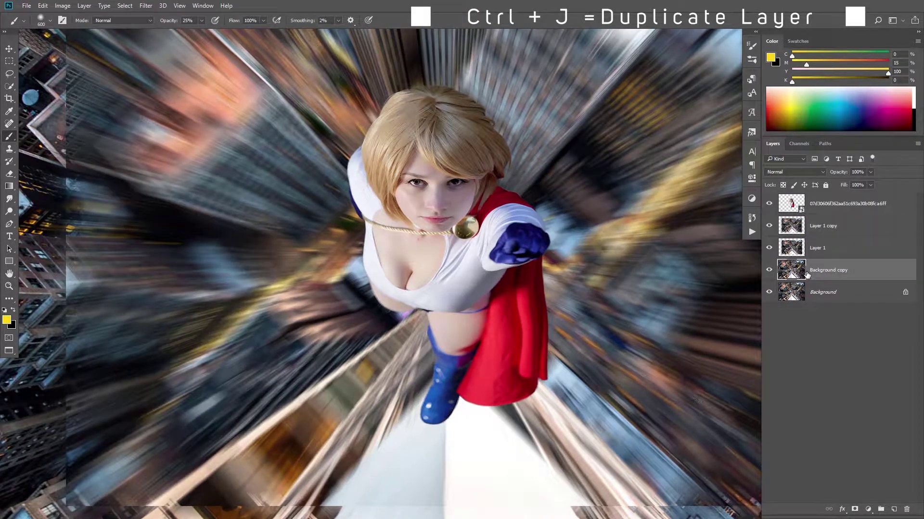
key("ctrl+0")
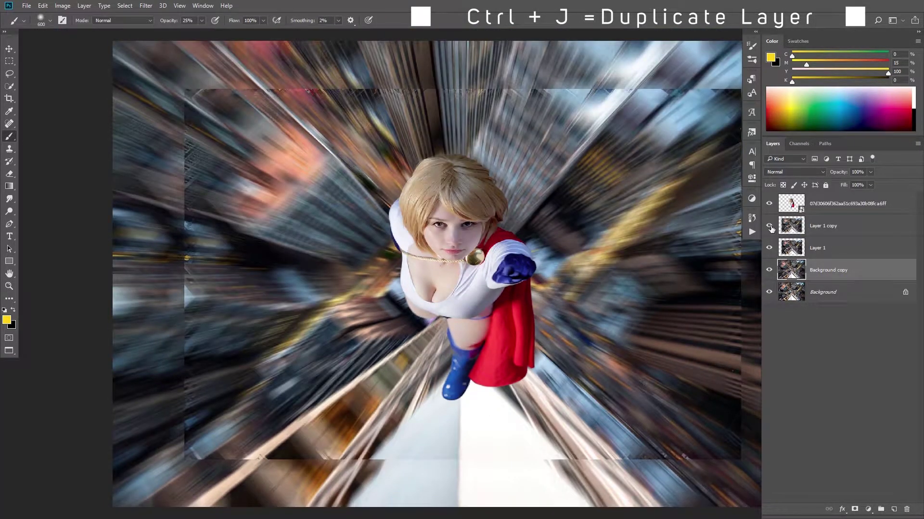
key("alt+period")
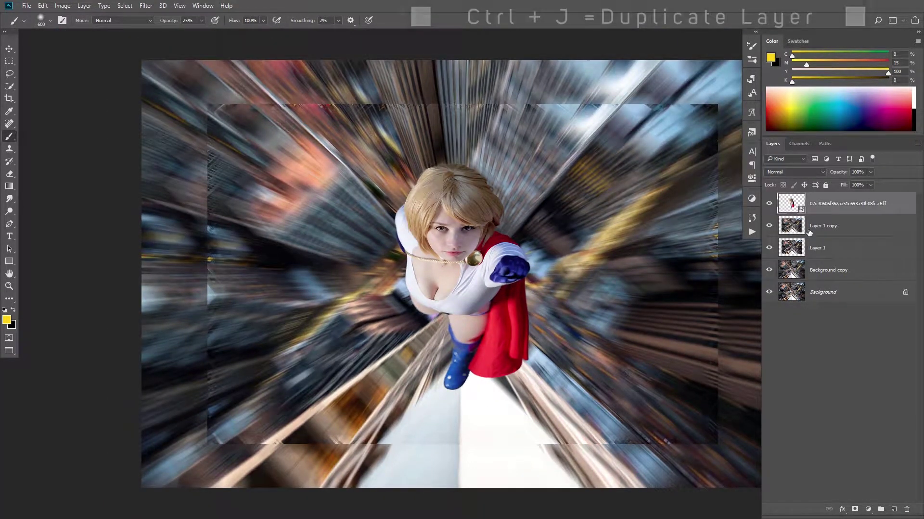
- Add a mask to Layer 1 copy and paint sharp buildings back in the upper-left
left_click(797, 235)
left_click(769, 225)
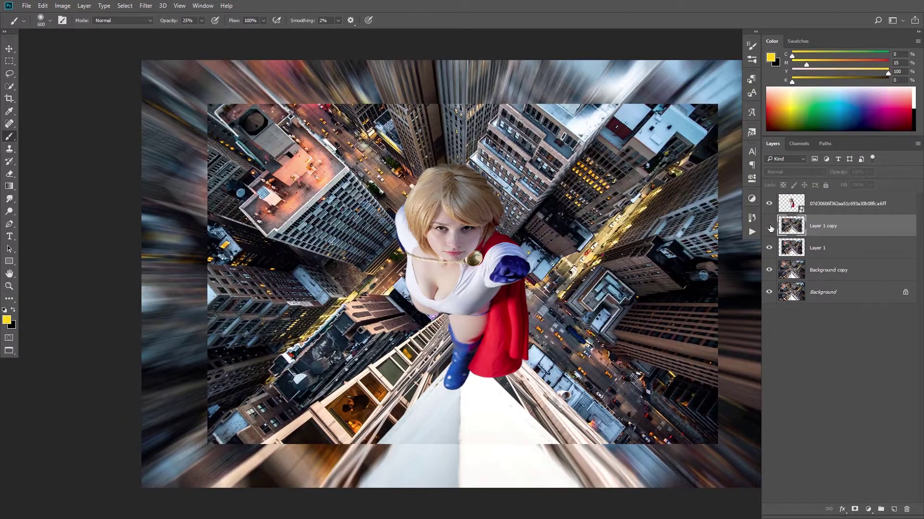
left_click(854, 508)
mouse_move(237, 124)
left_mouse_down()
mouse_move(326, 113)
mouse_move(258, 118)
mouse_move(210, 217)
mouse_move(196, 382)
mouse_move(207, 423)
mouse_move(470, 458)
mouse_move(651, 445)
mouse_move(693, 250)
mouse_move(692, 130)
mouse_move(611, 105)
left_mouse_up()
- Hide Background copy and Background, and paint more sharp detail back near the top edge
left_click(769, 271)
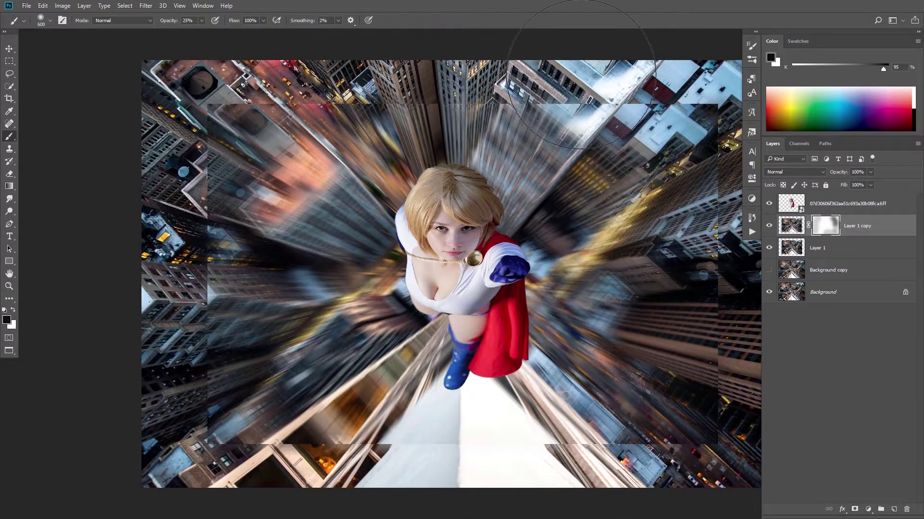
left_click(769, 293)
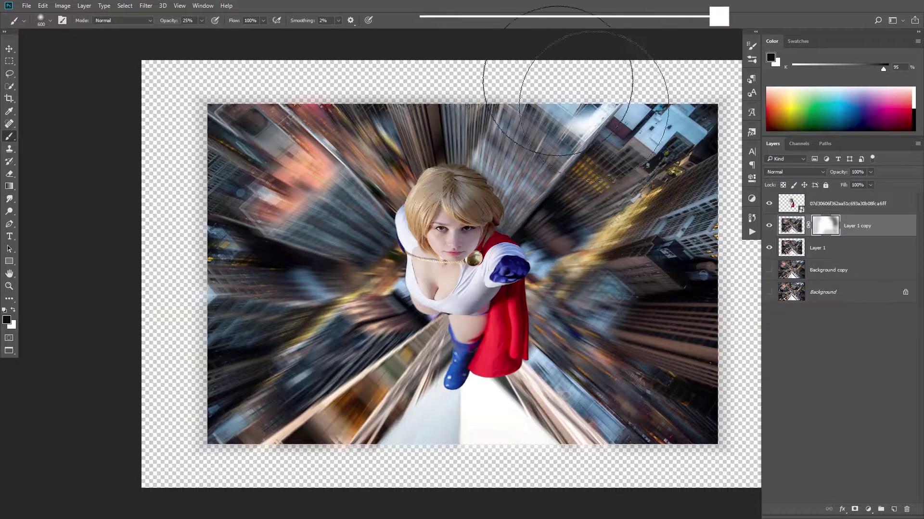
left_click(523, 62)
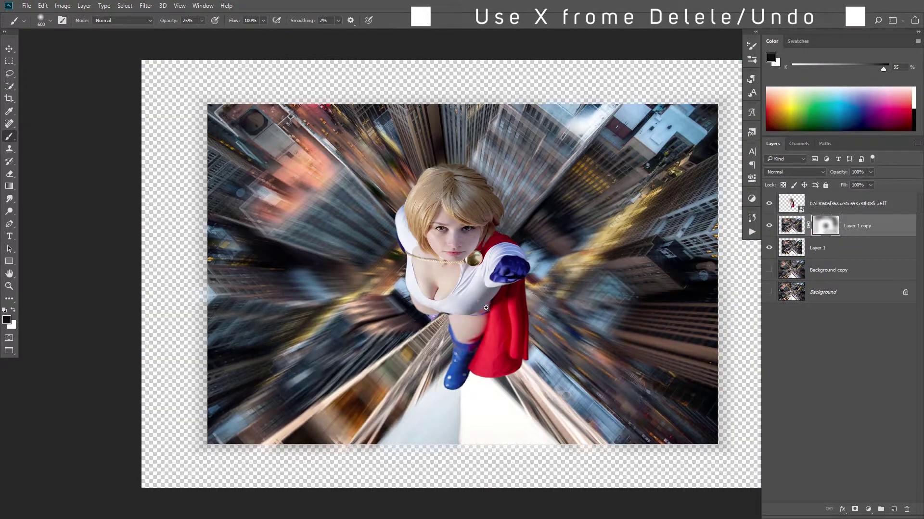
scroll(495, 275, "up", 2)
scroll(495, 275, "up", 2)
right_click(452, 187)
left_click(481, 188)
scroll(529, 192, "down", 4)
- Narrow the woman to about 79% width, lower her top slightly, and commit
key("ctrl+t")
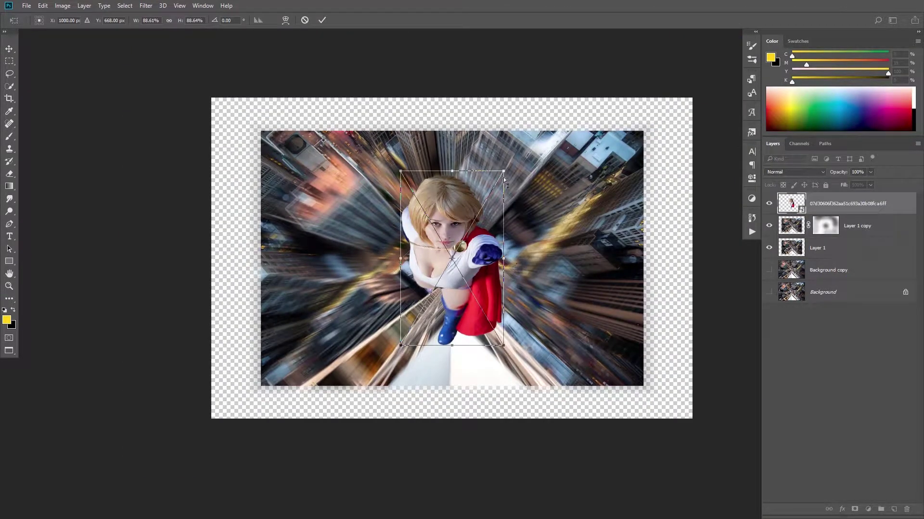
left_click_drag(504, 260, 505, 255)
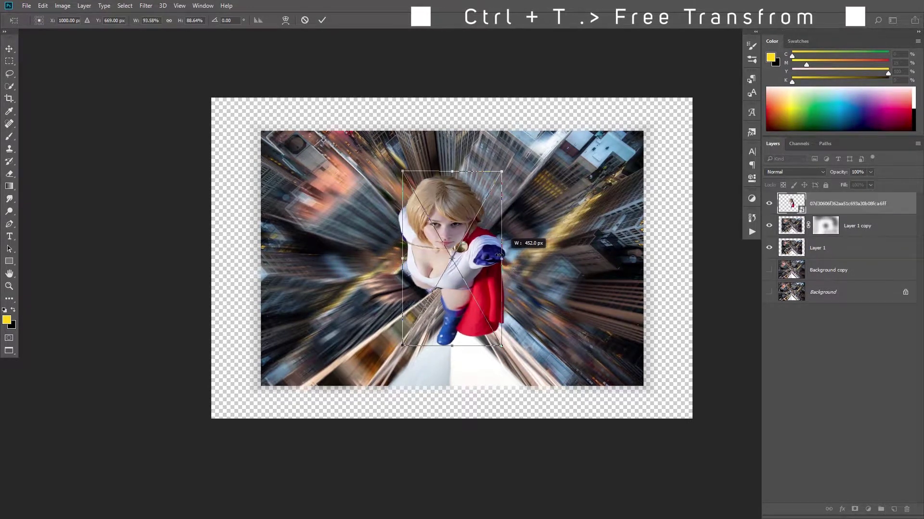
left_click_drag(505, 255, 499, 259)
left_click_drag(460, 174, 483, 171)
key("Return")
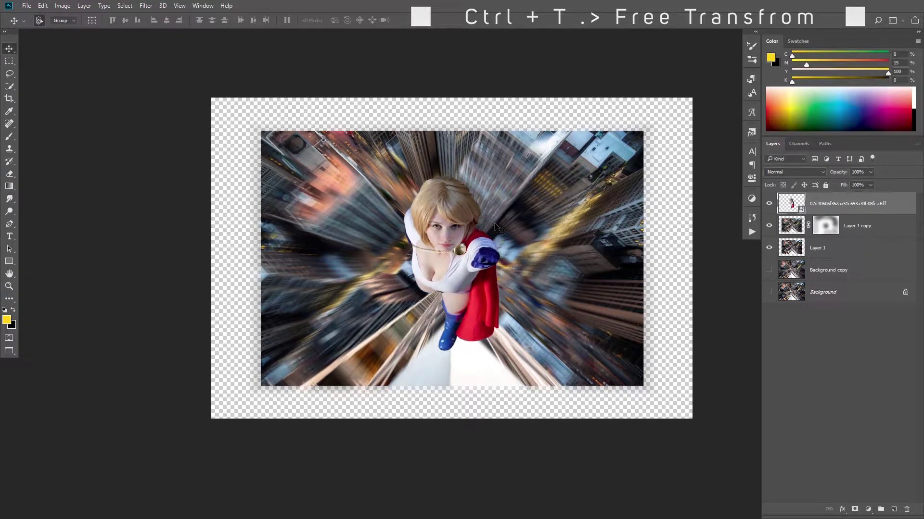
left_click(9, 74, "alt")
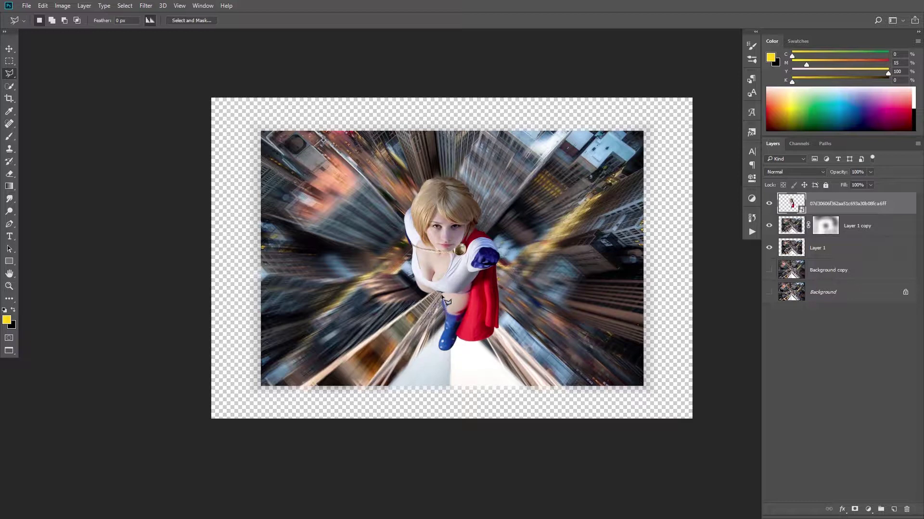
- Copy the lassoed legs and cape to Layer 2 and mask them out of the woman layer
left_click(419, 376)
key("ctrl+j")
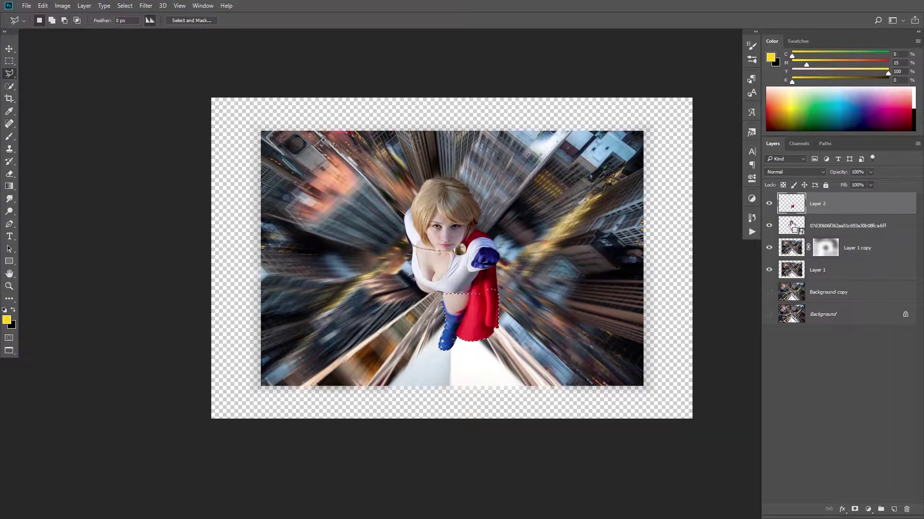
left_click(793, 225)
key("ctrl+shift+i")
left_click(855, 509)
left_click(817, 203)
key("ctrl+t")
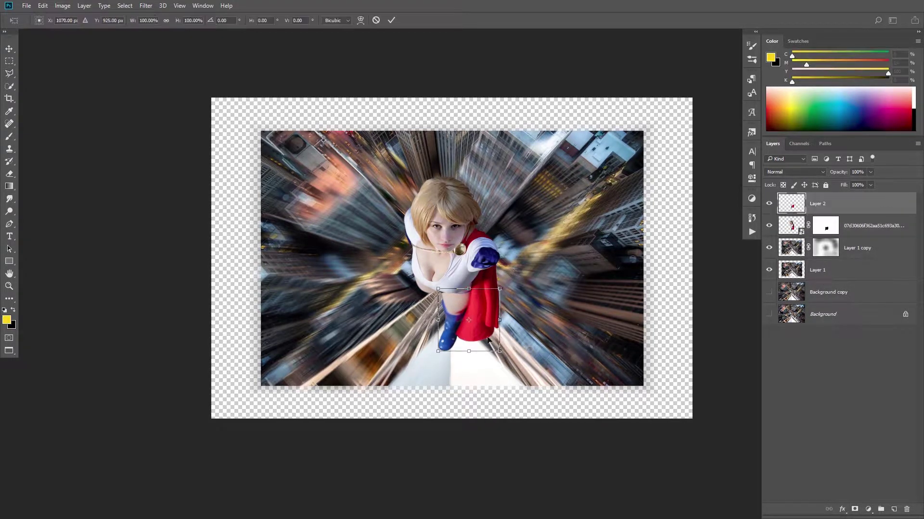
- Squash the legs and cape upward, move Layer 2 below the woman, and skew its corners
left_click_drag(469, 351, 472, 332)
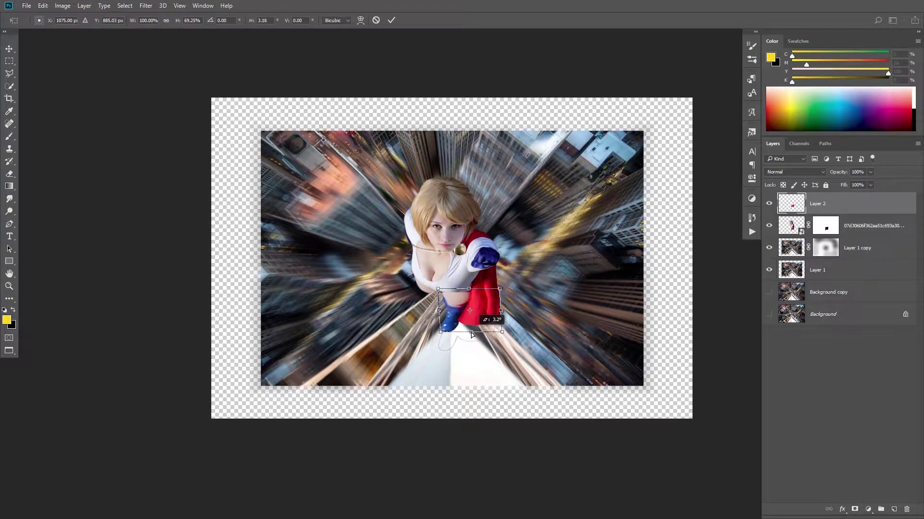
key("ctrl+plus")
key("ctrl+plus")
key("ctrl+plus")
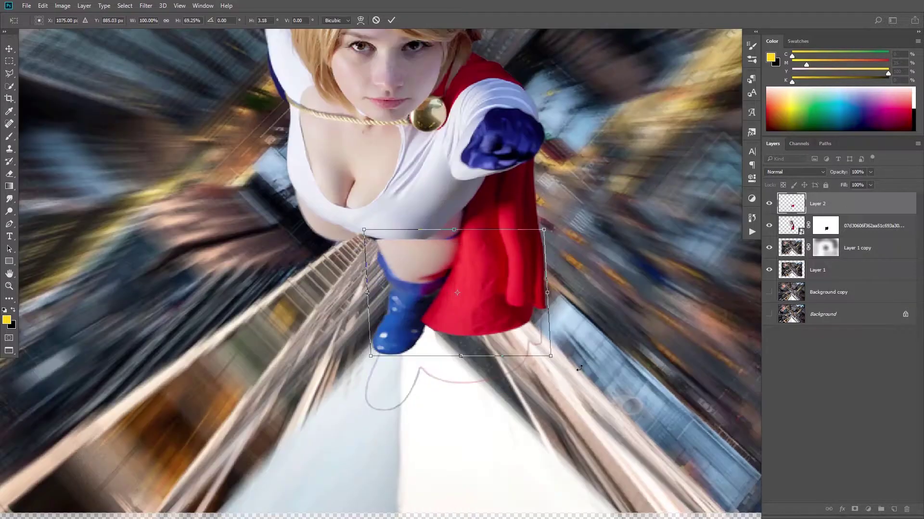
key("Return")
key("l")
key("ctrl+bracketleft")
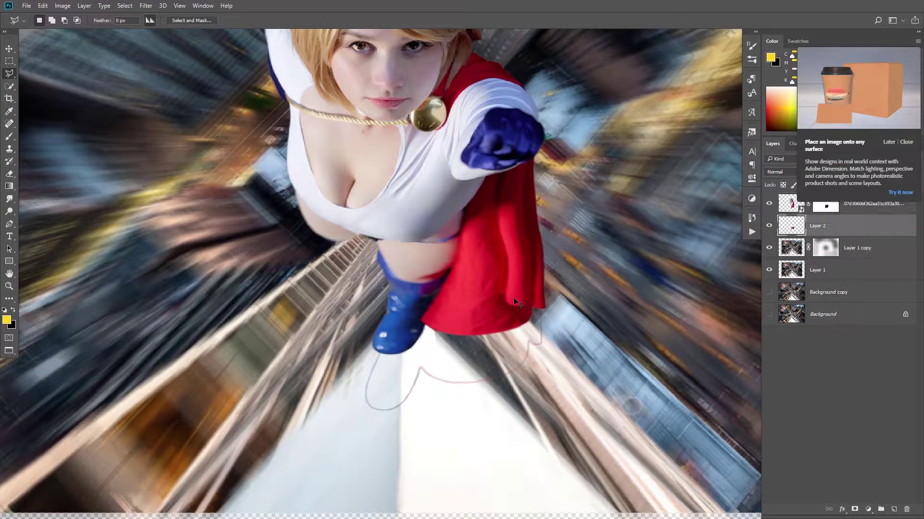
left_click_drag(404, 258, 413, 269)
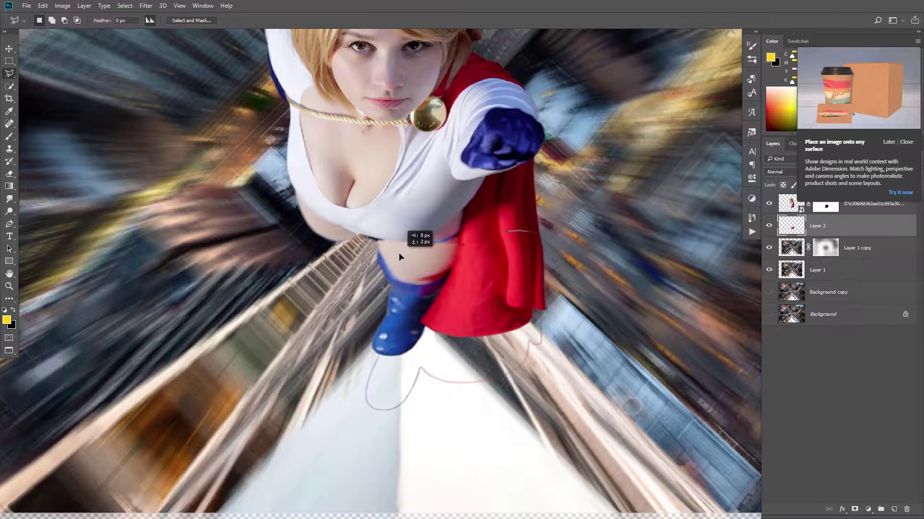
key("ctrl+t")
left_click_drag(370, 357, 375, 305)
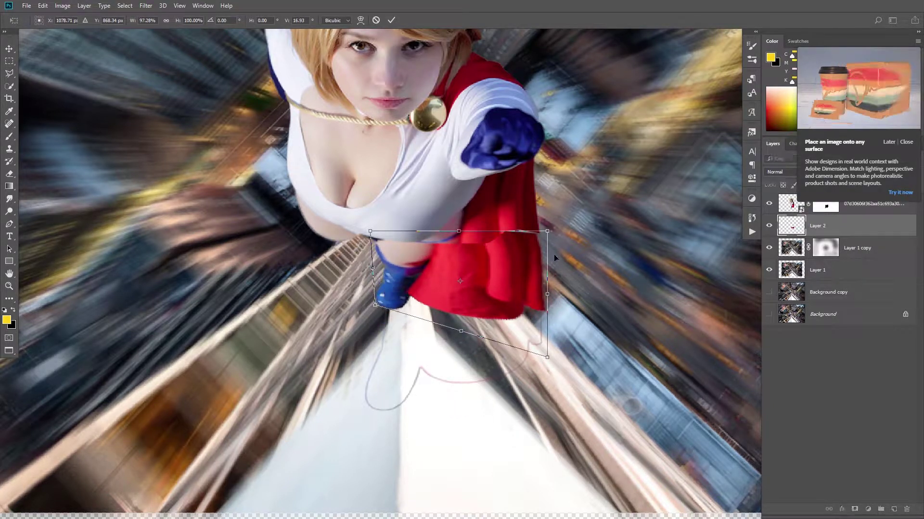
left_click_drag(546, 235, 550, 227)
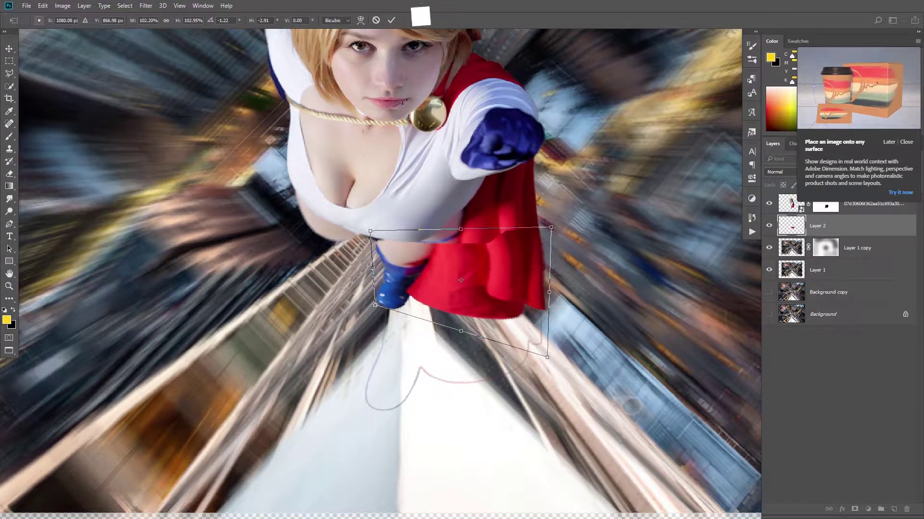
- Warp the cape's edges and corners inward over her body, commit, and fit the canvas
left_click(361, 20)
left_click_drag(481, 248, 448, 246)
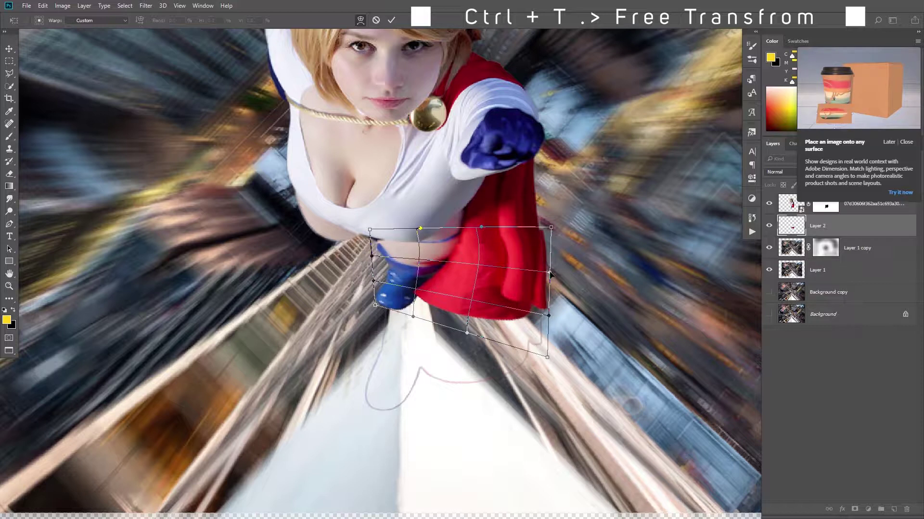
left_click_drag(481, 226, 498, 236)
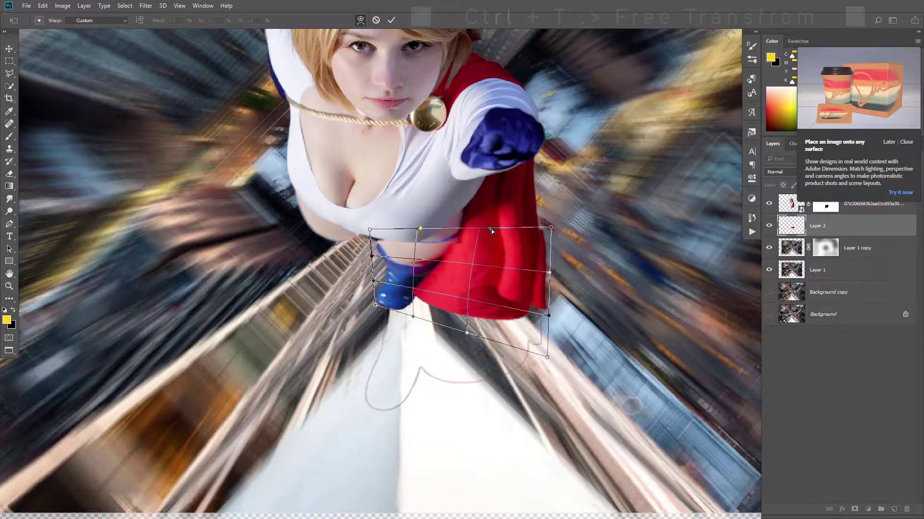
left_click_drag(547, 357, 543, 350)
left_click_drag(551, 227, 545, 224)
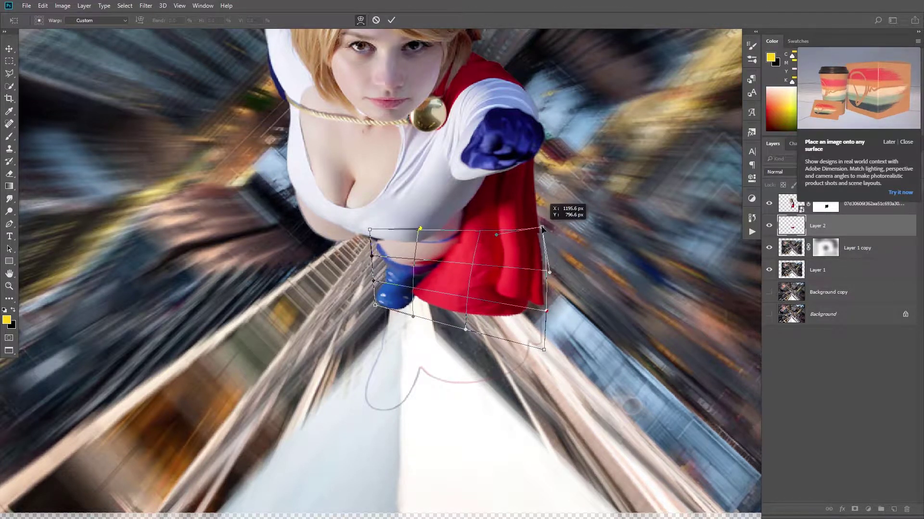
key("Return")
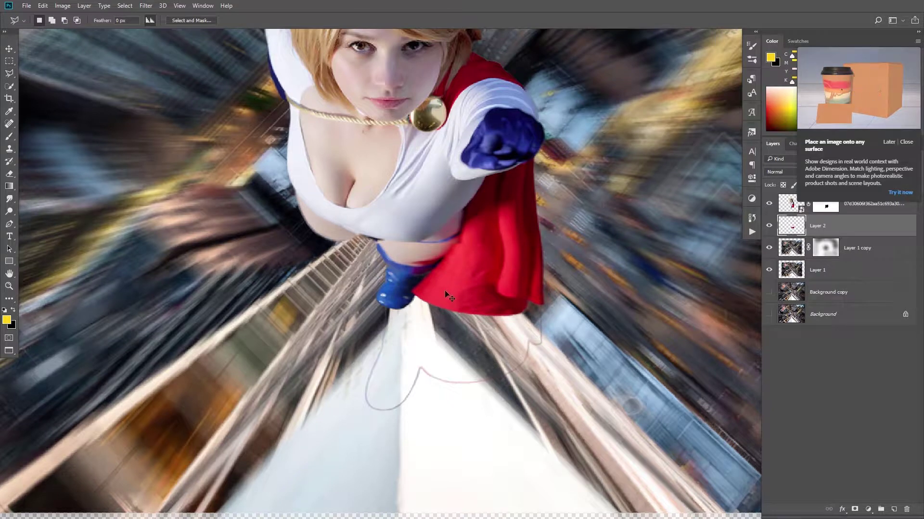
key("ctrl+t")
key("Return")
key("ctrl+0")
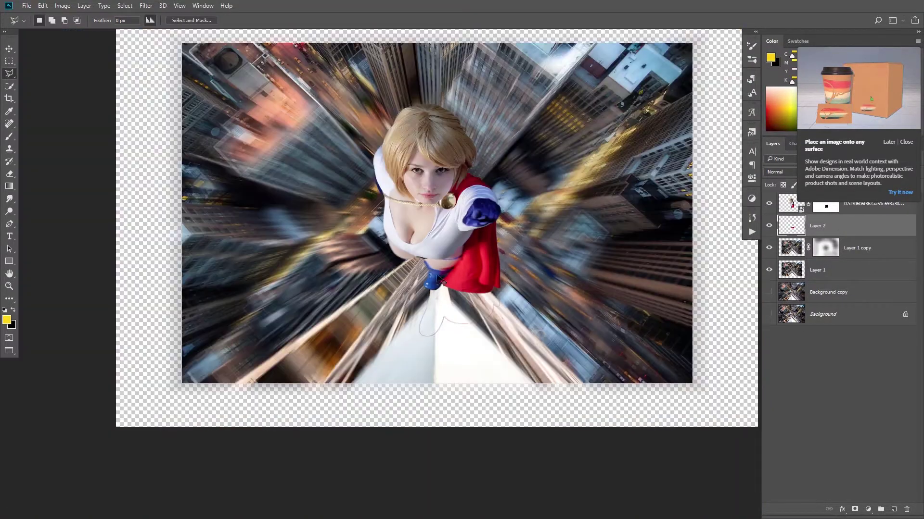
- Compare the layers and trace a polygonal selection around the stray leg remnants near the feet
left_click(769, 203)
key("d")
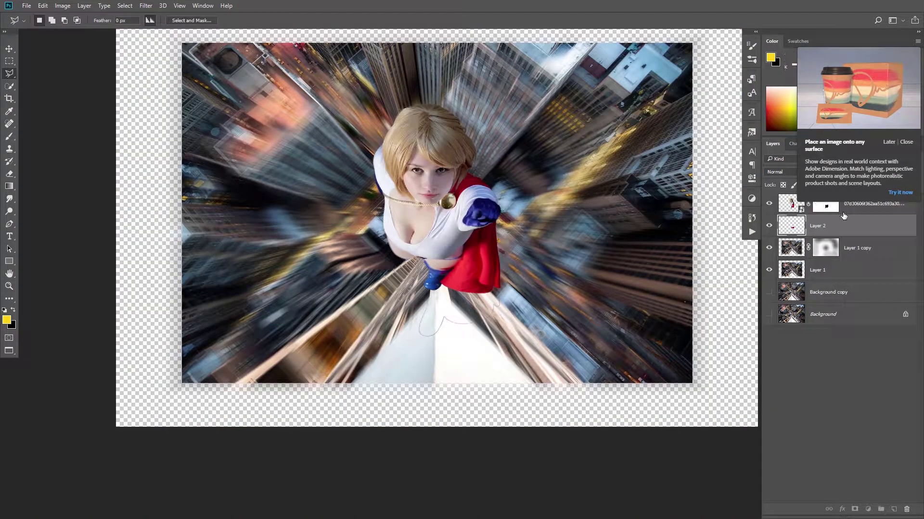
left_click(825, 206)
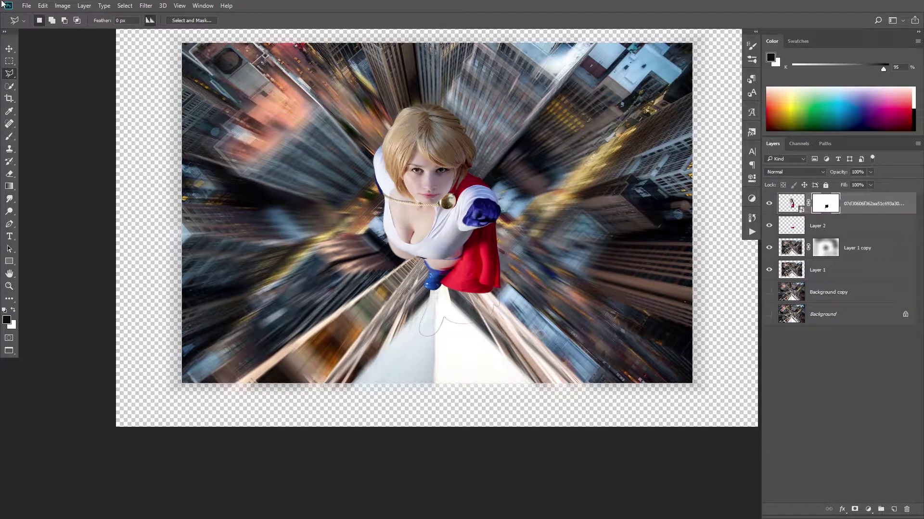
key("v")
left_click(857, 235)
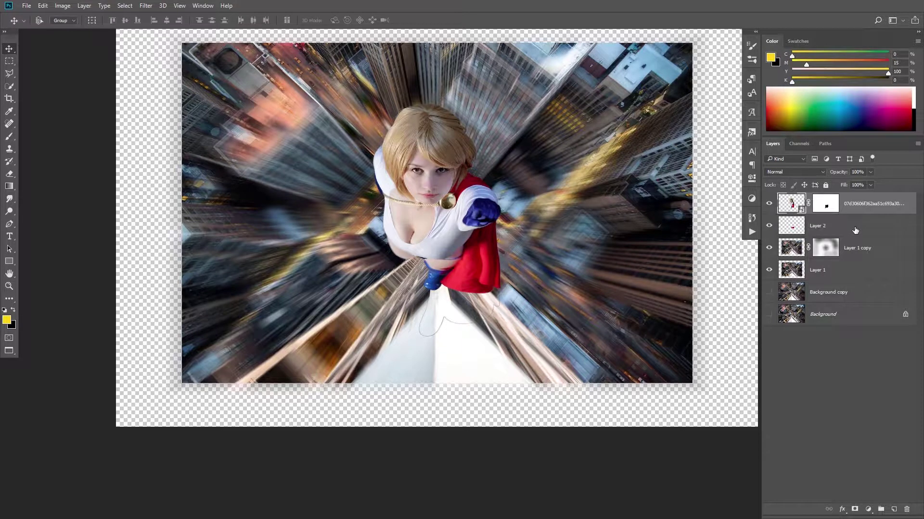
left_click(10, 76)
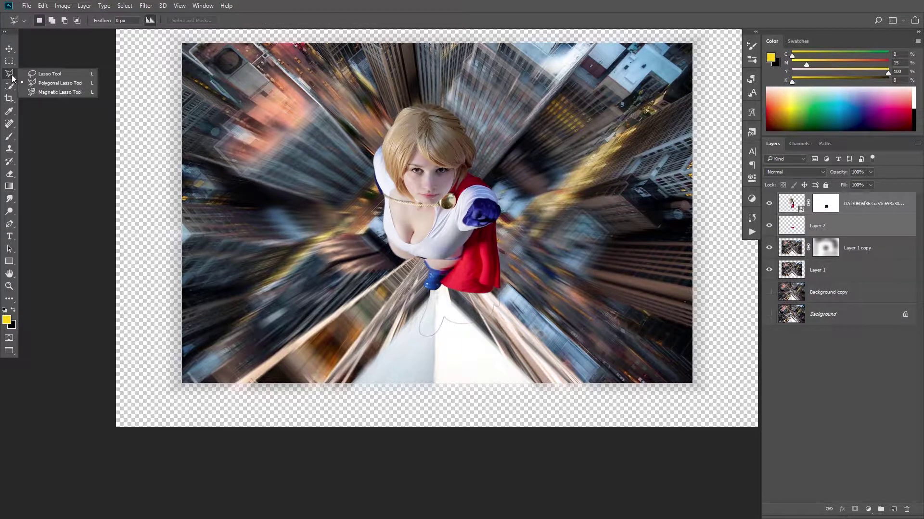
left_click(408, 293)
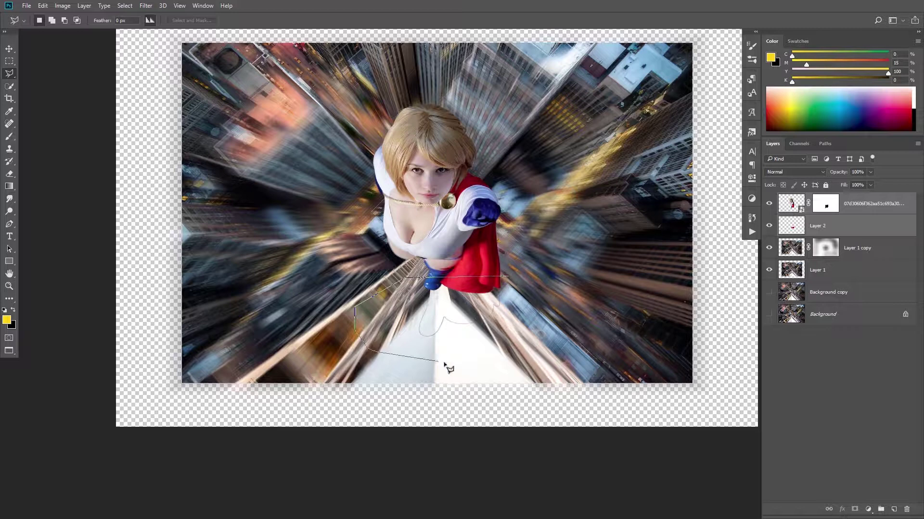
double_click(536, 299)
- Convert Layer 2 and the masked top layer into one smart object and duplicate it
left_click(825, 206)
left_click(817, 226, "shift")
right_click(827, 225)
left_click(688, 177)
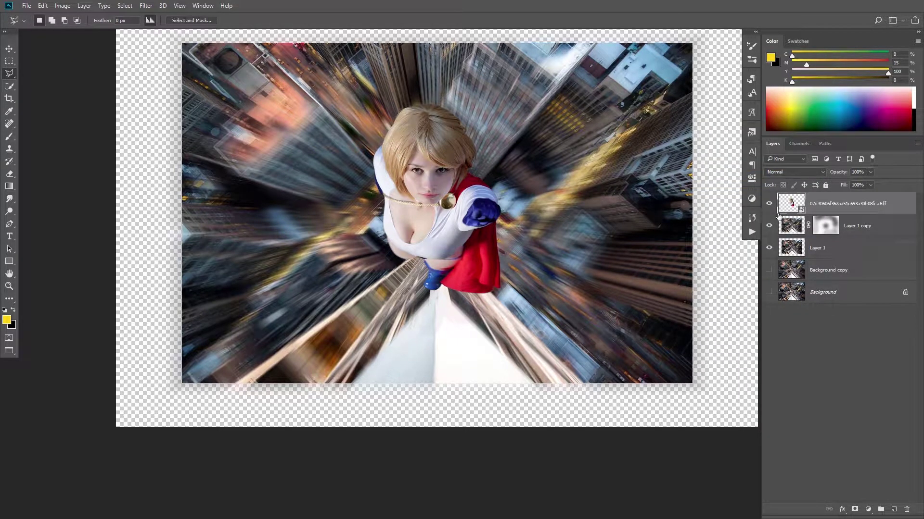
key("ctrl+j")
left_click(146, 6)
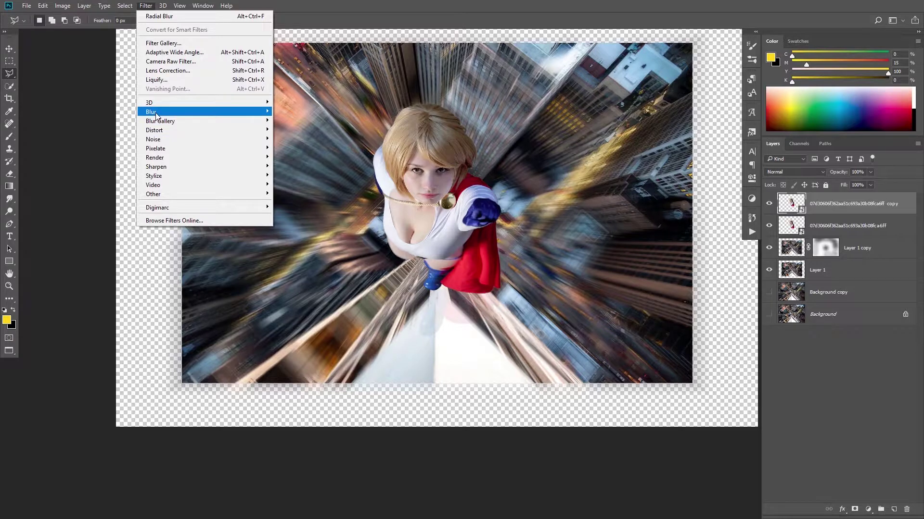
- Apply a Zoom Radial Blur to the superhero copy, undoing the extra attempts
mouse_move(151, 112)
left_click(294, 175)
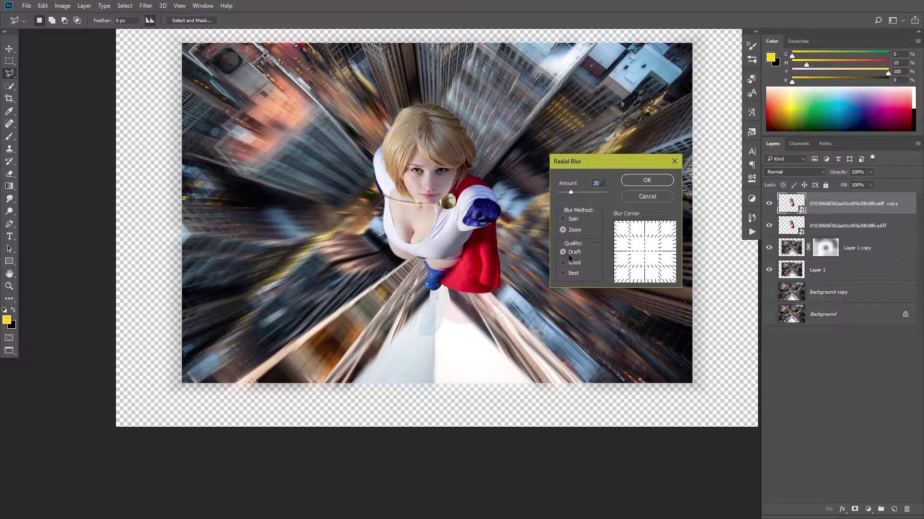
left_click(647, 180)
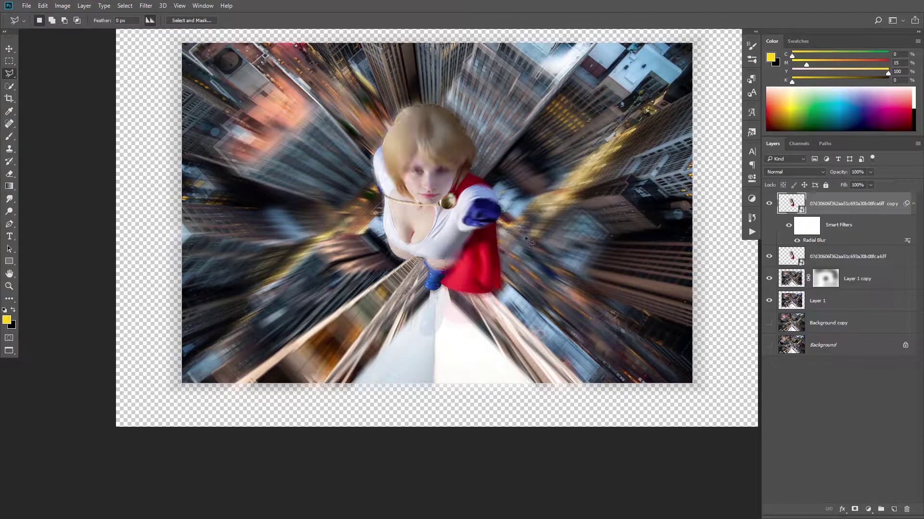
key("ctrl+plus")
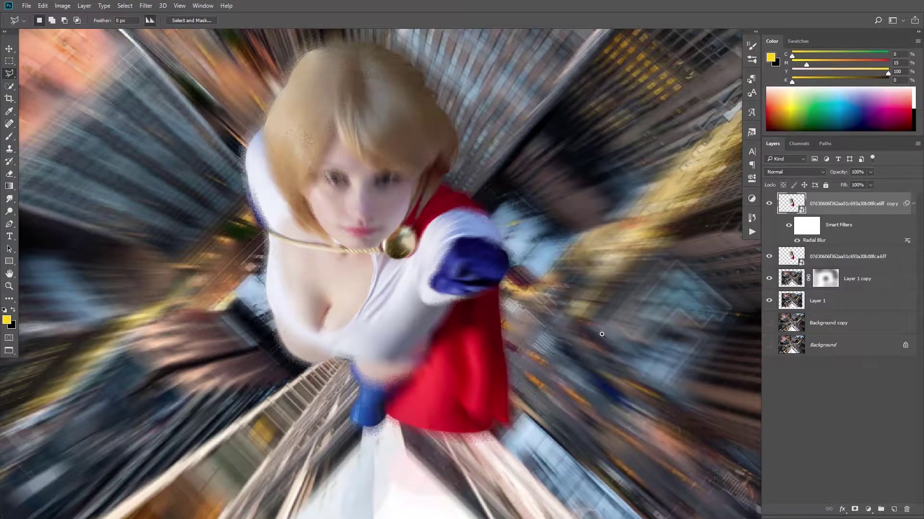
key("ctrl+g")
key("ctrl+z")
key("ctrl+alt+f")
left_click(667, 180)
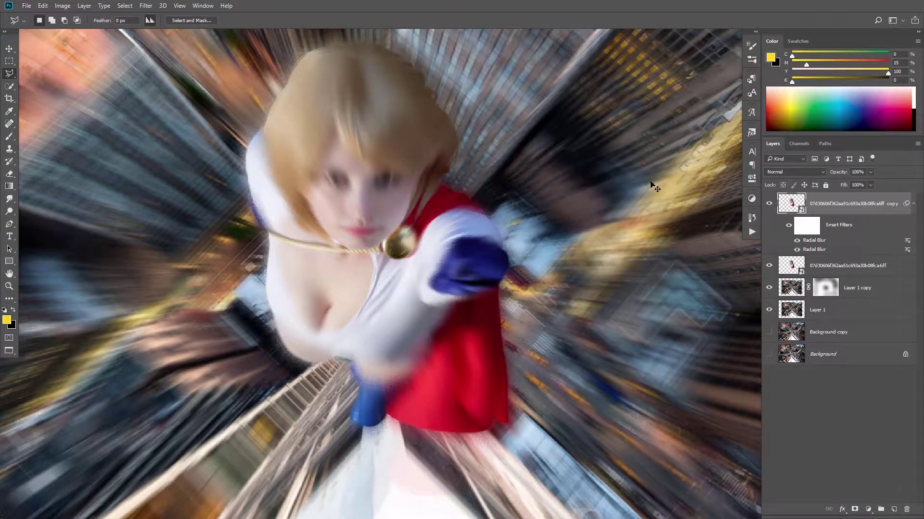
key("ctrl+z")
key("ctrl+z")
left_click(146, 6)
left_click(296, 175)
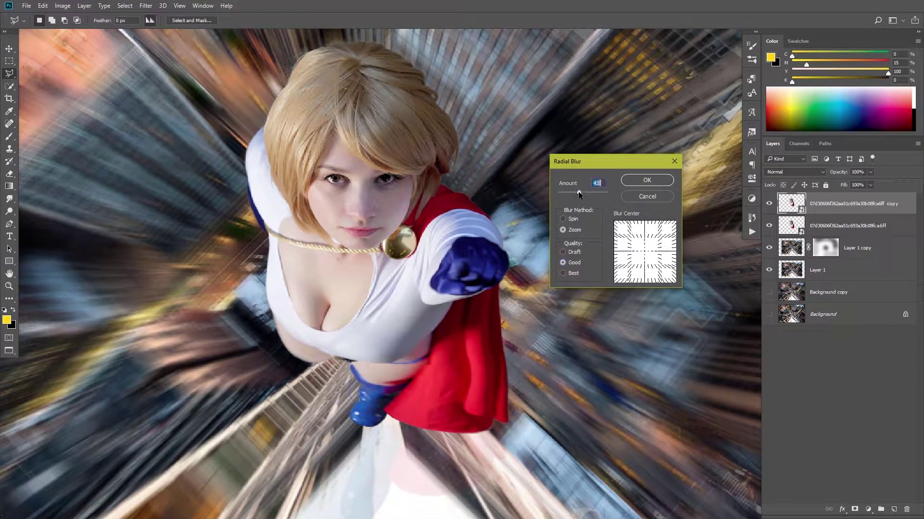
left_click(646, 179)
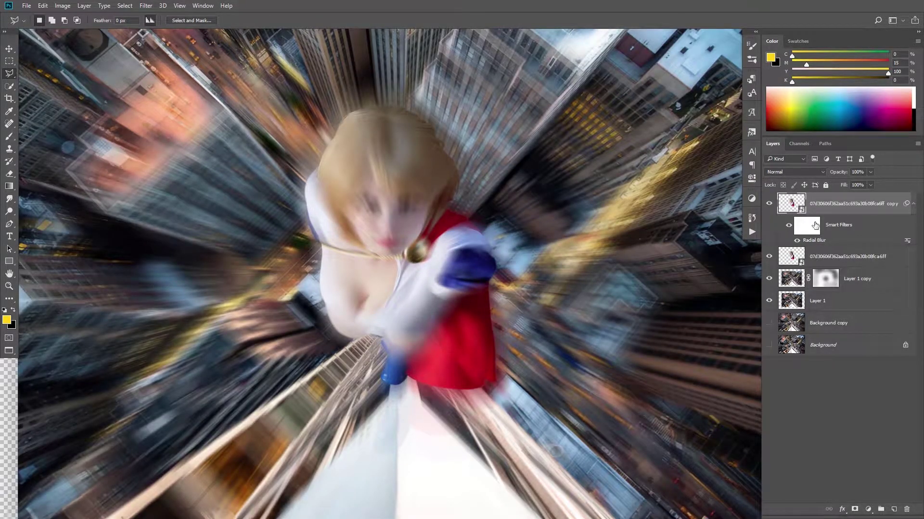
- Place the sharp superhero above the blur and mask her lower body to show the blur
left_click_drag(817, 208, 817, 204)
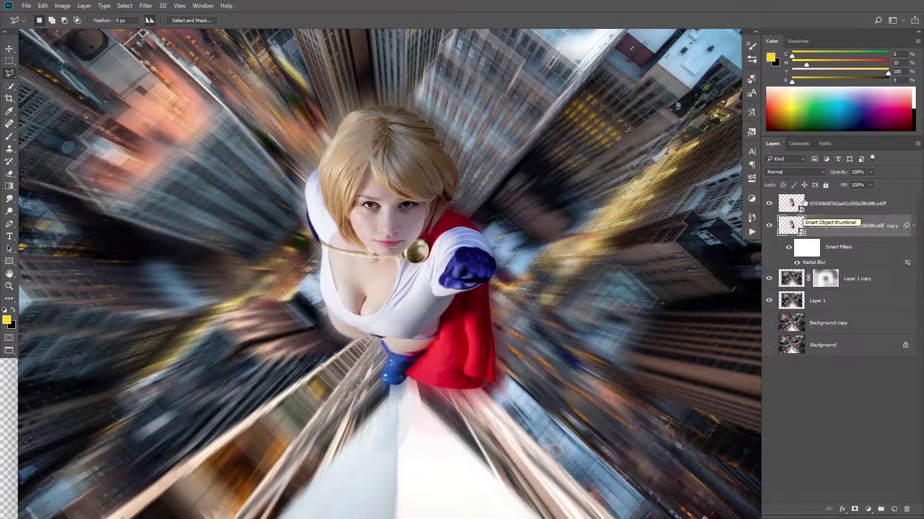
left_click(855, 509)
key("b")
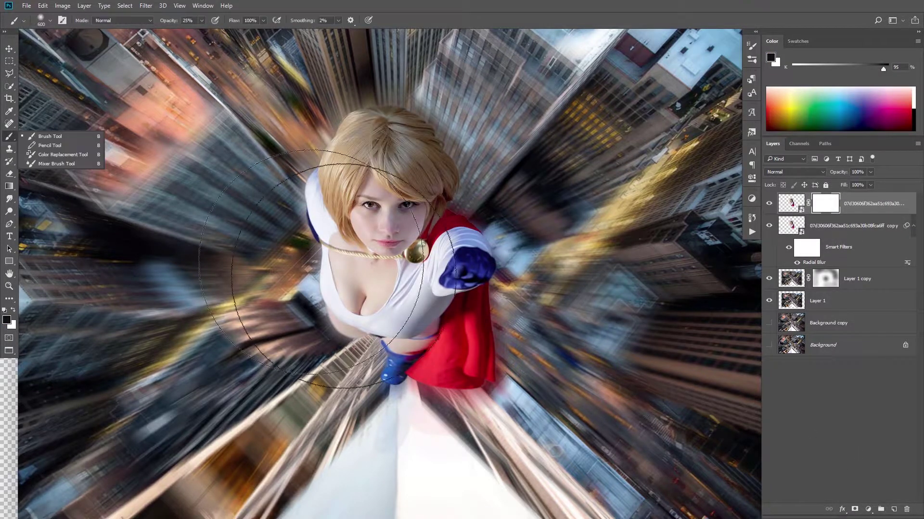
key("bracketleft")
key("bracketleft")
key("bracketleft")
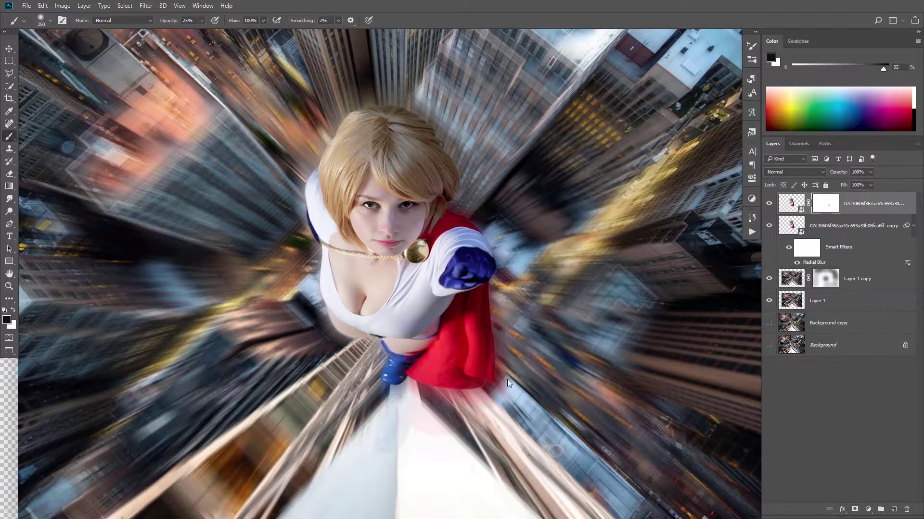
mouse_move(466, 406)
left_mouse_down()
mouse_move(444, 384)
mouse_move(464, 412)
mouse_move(475, 402)
left_mouse_up()
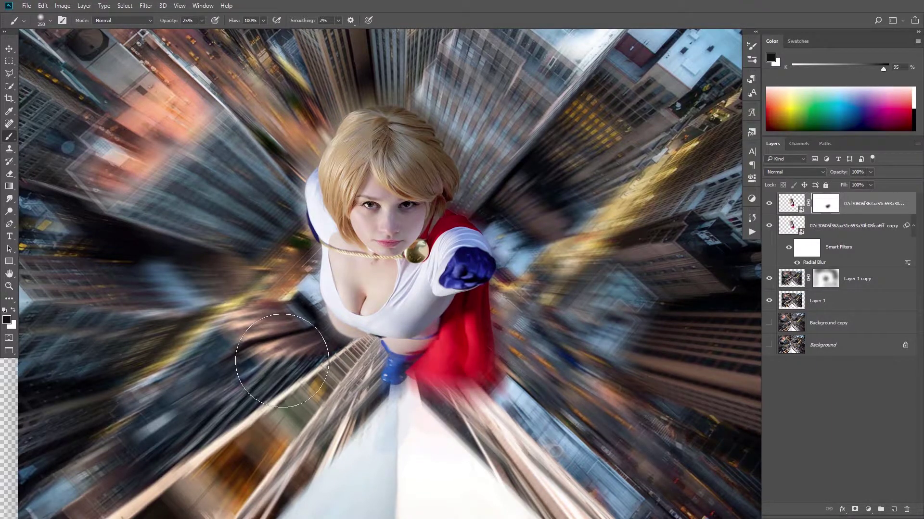
key("ctrl+minus")
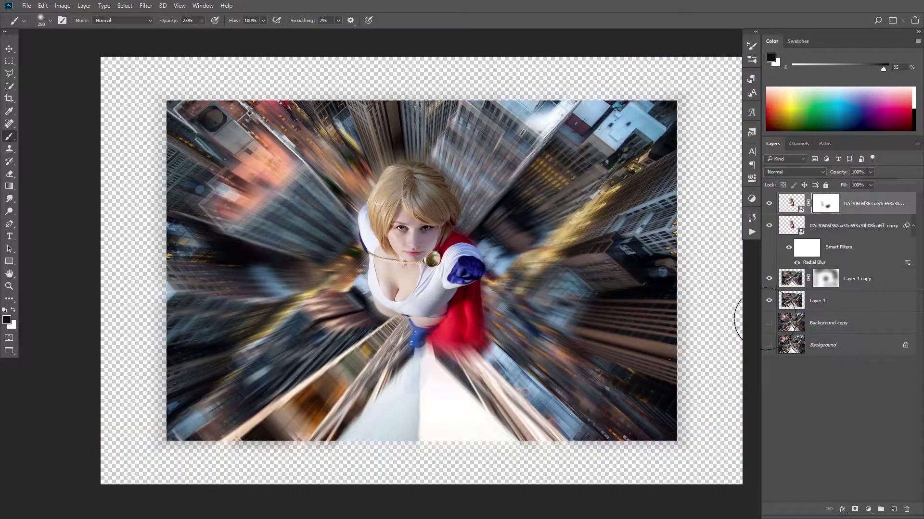
- Add a black-filled layer above the Background
left_click(812, 345)
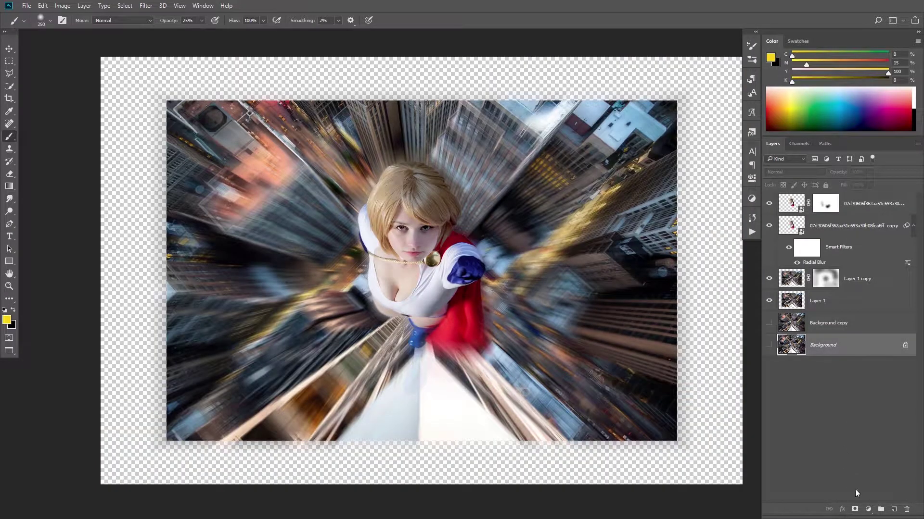
left_click(893, 510)
key("d")
key("alt+BackSpace")
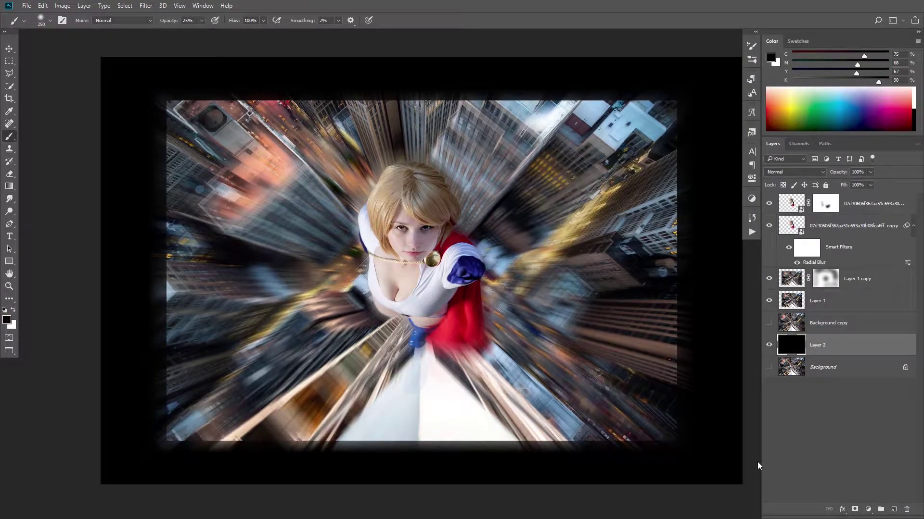
- Paint the Layer 1 copy mask to sharpen city around the girl and upper-left rooftops
key("v")
right_click(659, 308)
left_click(674, 303)
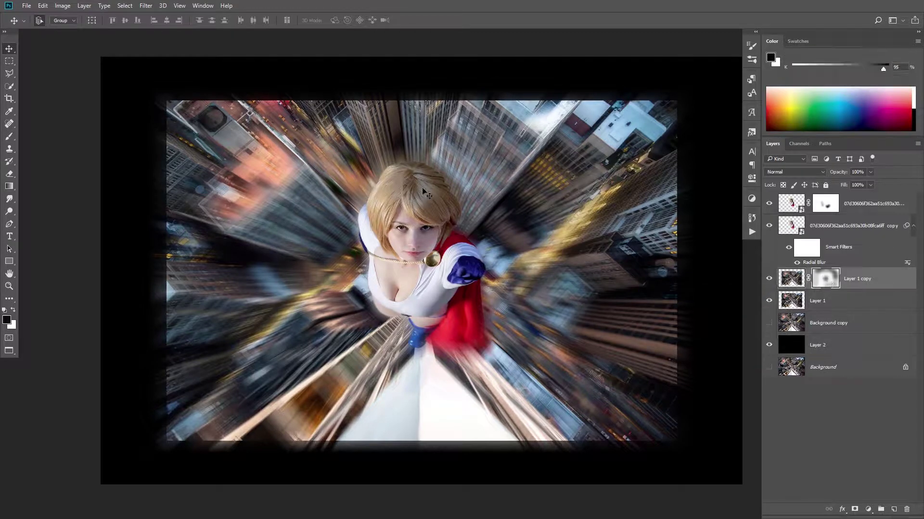
left_click(9, 136)
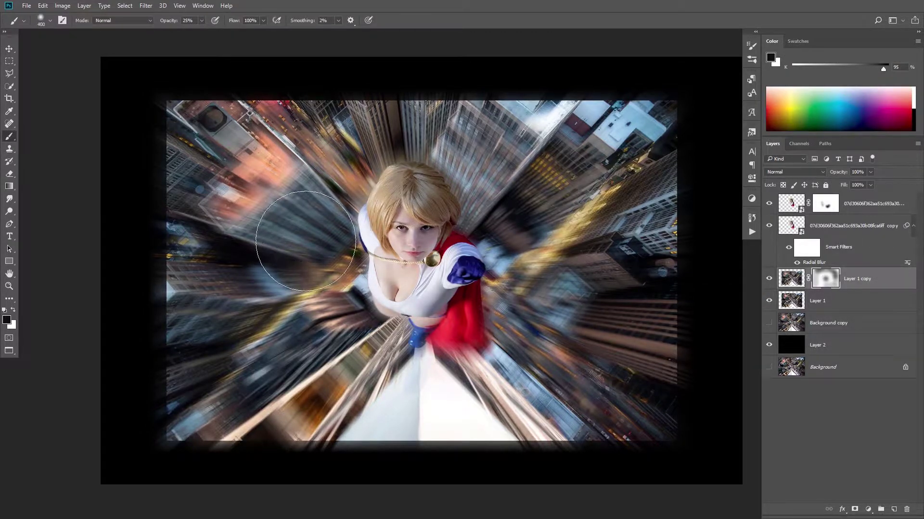
left_click_drag(361, 261, 370, 211)
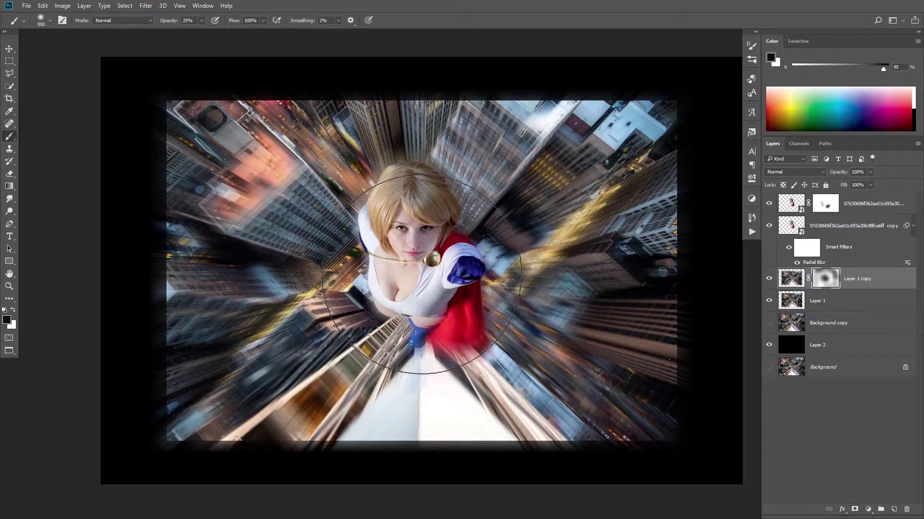
key("x")
key("x")
left_click_drag(327, 302, 514, 308)
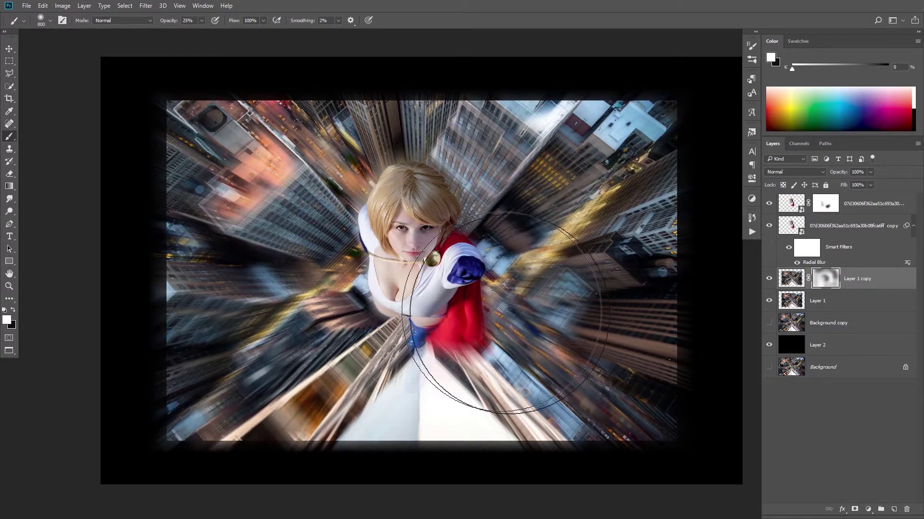
left_click_drag(227, 165, 239, 97)
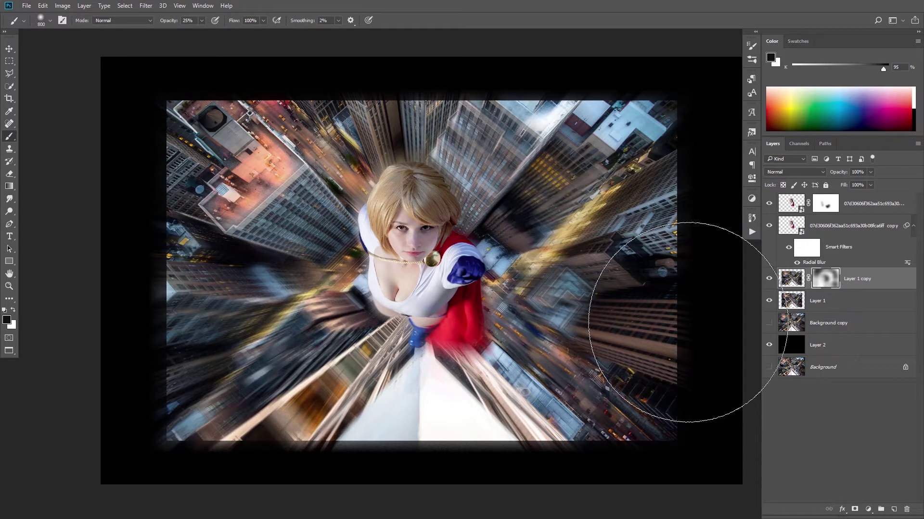
- Duplicate as Layer 1 copy 2, restore upper-right city detail, and add an empty layer
key("ctrl+j")
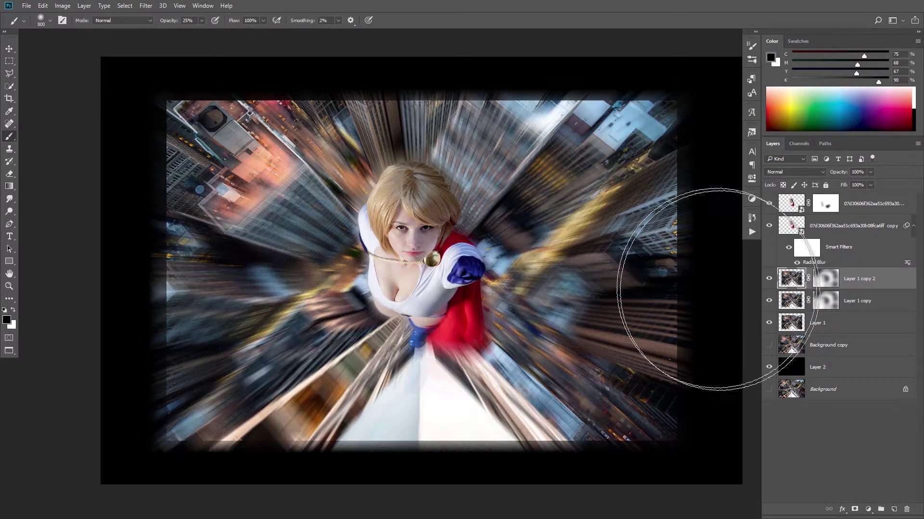
left_click_drag(588, 226, 625, 212)
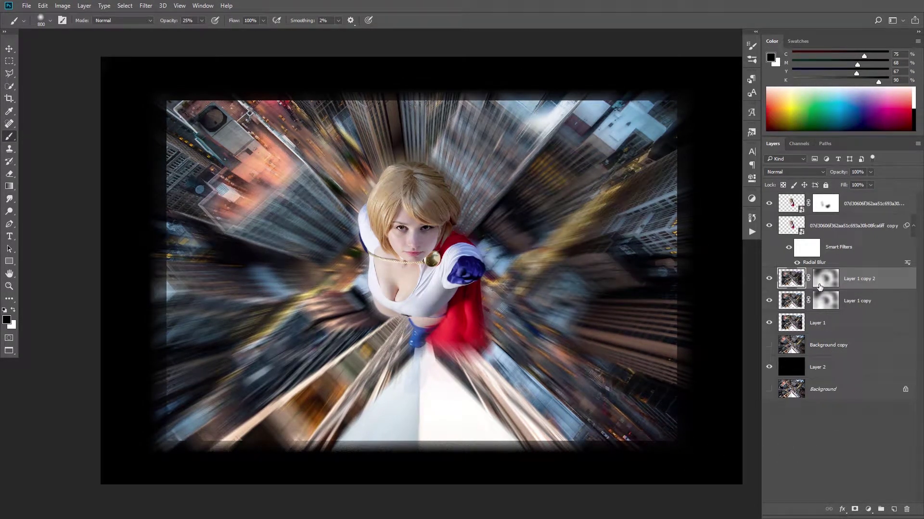
left_click(825, 286)
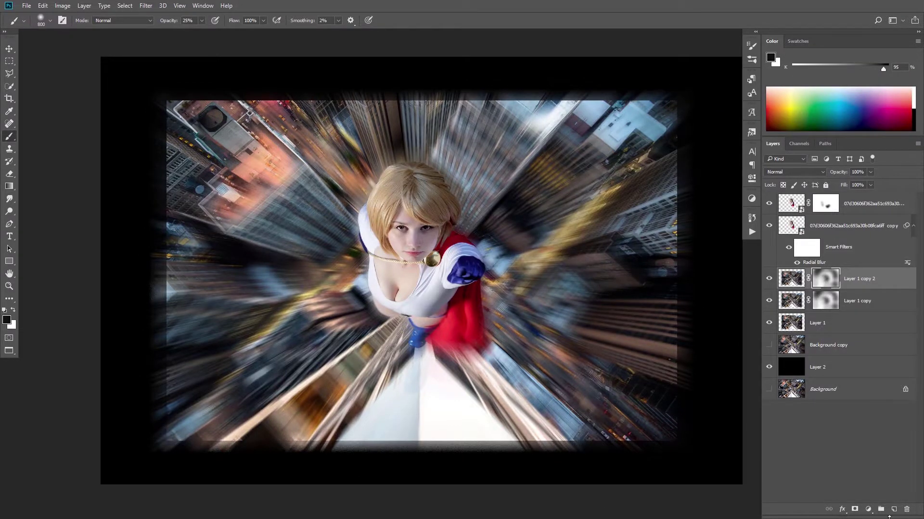
left_click(894, 511)
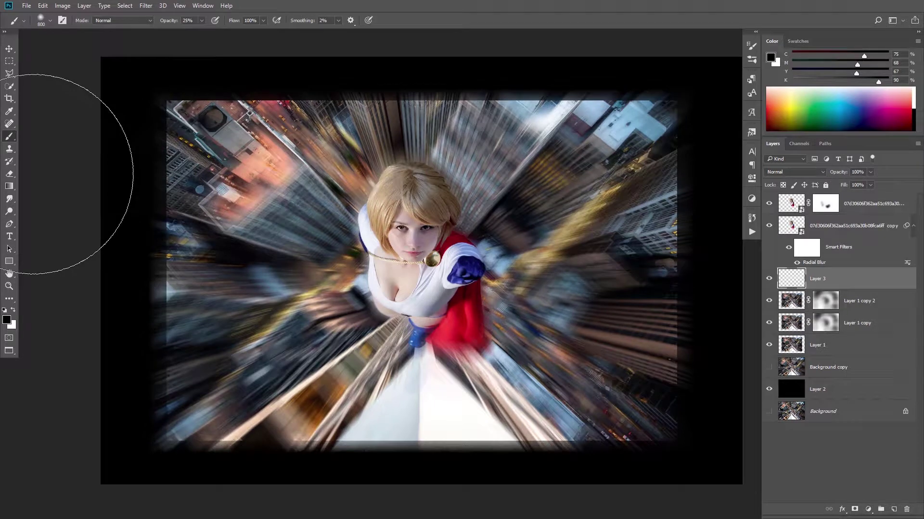
- Paint a dark red glow around the figure on a new top layer
right_click(10, 137)
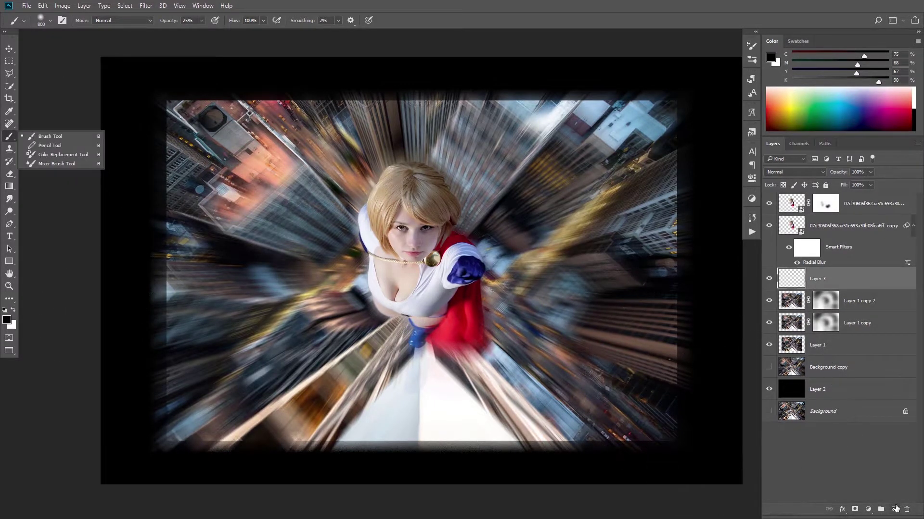
left_click(894, 510)
left_click(780, 99)
left_click(768, 113)
left_click_drag(543, 250, 438, 270)
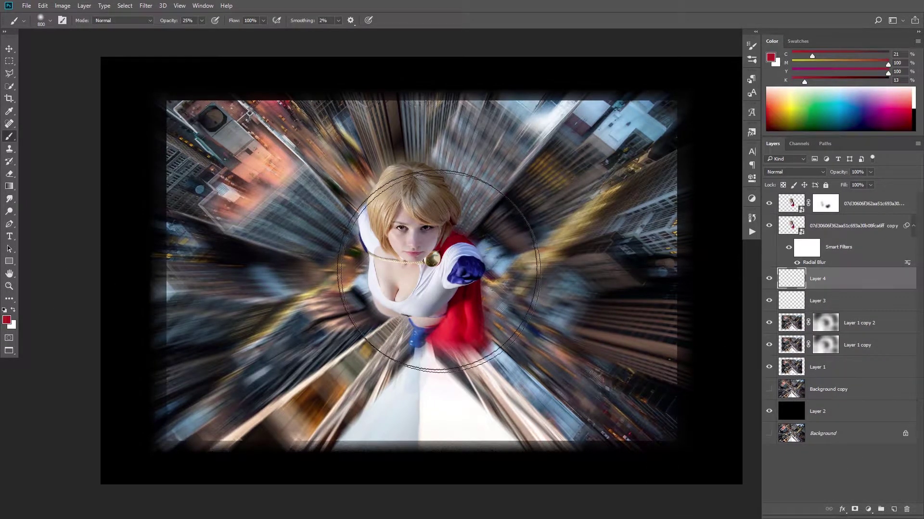
key("ctrl+shift+bracketright")
key("bracketleft")
key("bracketleft")
key("bracketleft")
key("1")
mouse_move(437, 269)
left_mouse_down()
mouse_move(423, 268)
mouse_move(442, 270)
left_mouse_up()
- Duplicate and shrink the red glow, then add a small white core at its centre
key("ctrl+j")
key("ctrl+t")
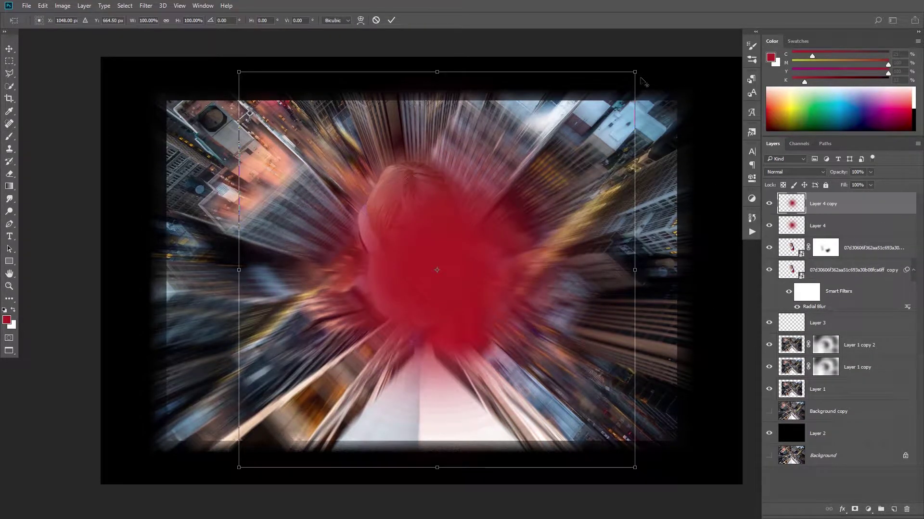
left_click_drag(635, 72, 567, 154)
key("Return")
key("b")
key("d")
key("x")
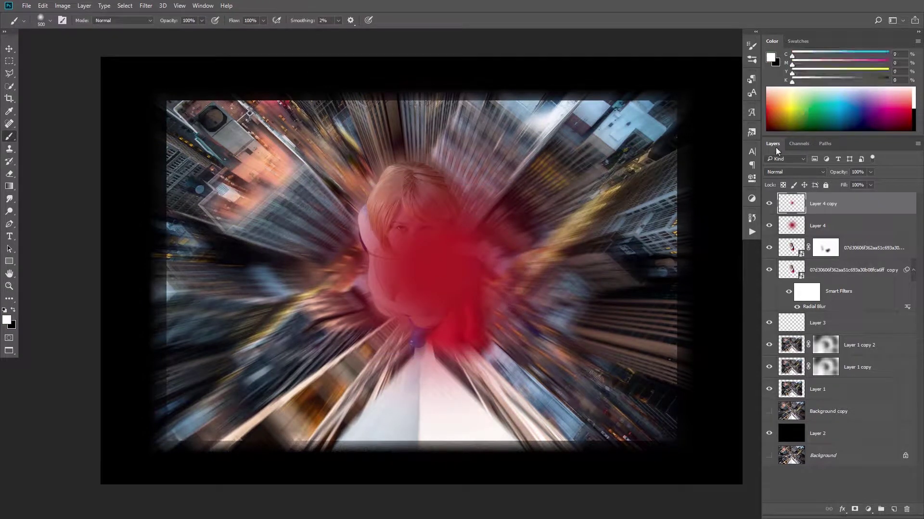
left_click(769, 88)
left_click(437, 269)
key("ctrl+t")
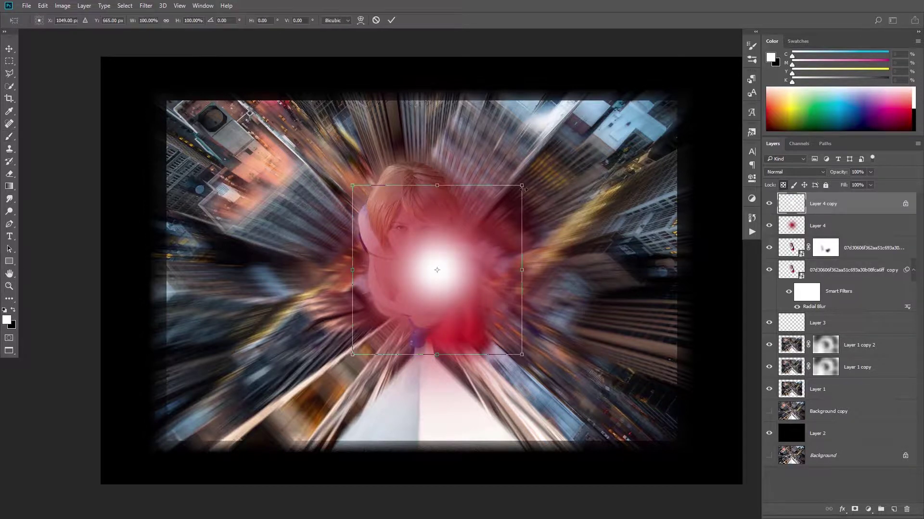
left_click_drag(524, 183, 511, 197)
key("Return")
- Delete Layer 4, set the glow to Linear Dodge (Add), and move it below the figure
left_click(845, 227, "shift")
key("ctrl+e")
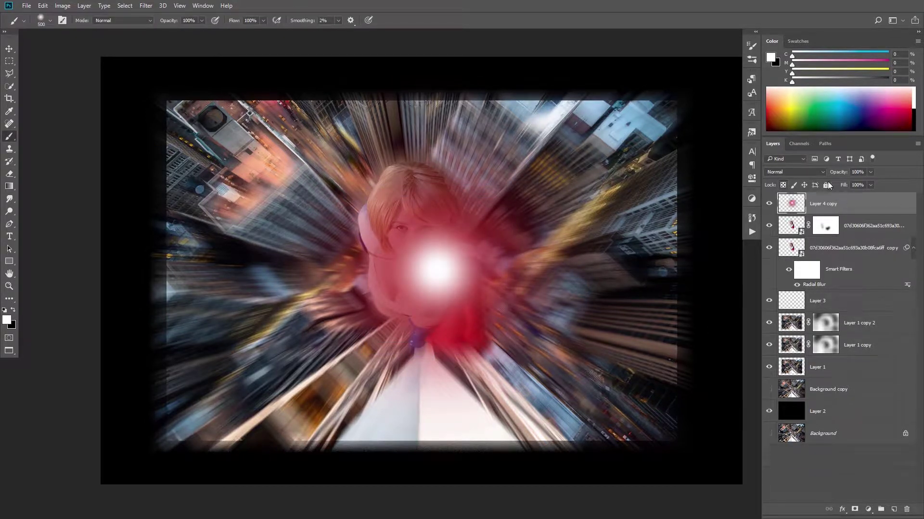
left_click(787, 172)
left_click(782, 250)
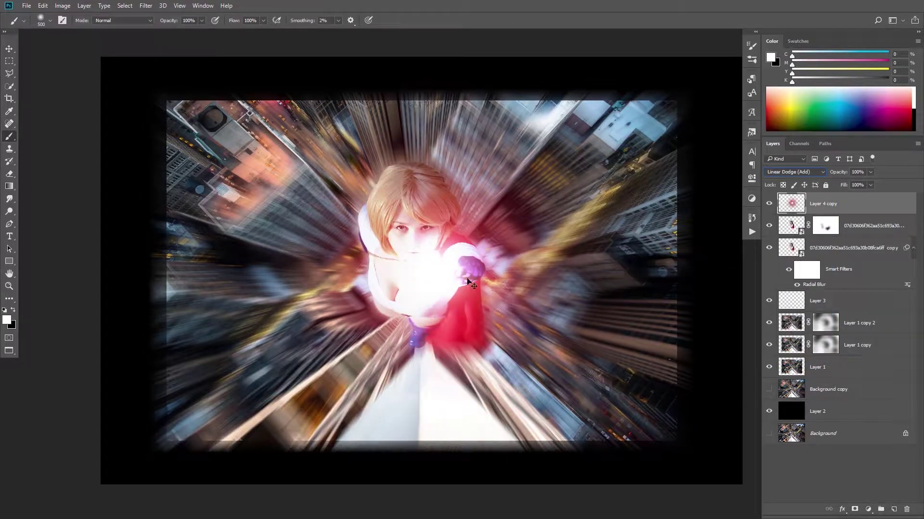
key("ctrl+t")
left_click_drag(405, 271, 420, 273)
key("Return")
key("ctrl+bracketleft")
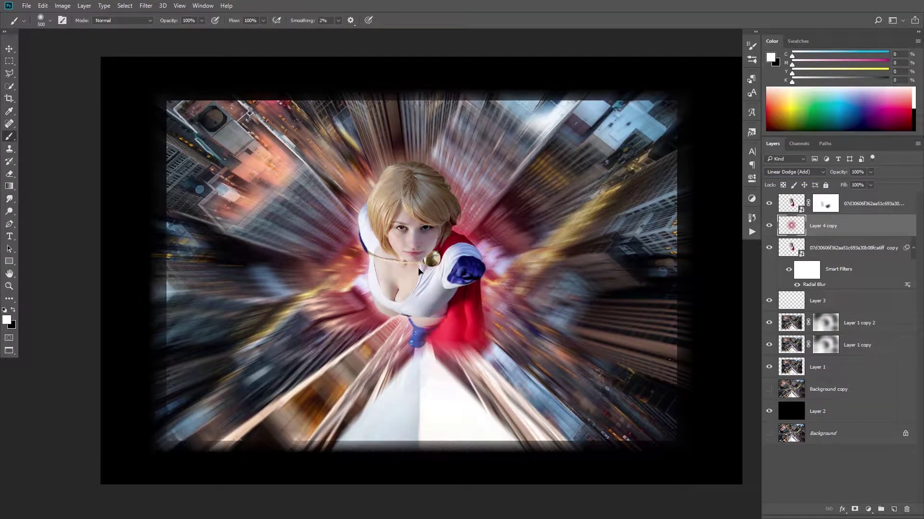
key("ctrl+t")
left_click_drag(619, 469, 528, 493)
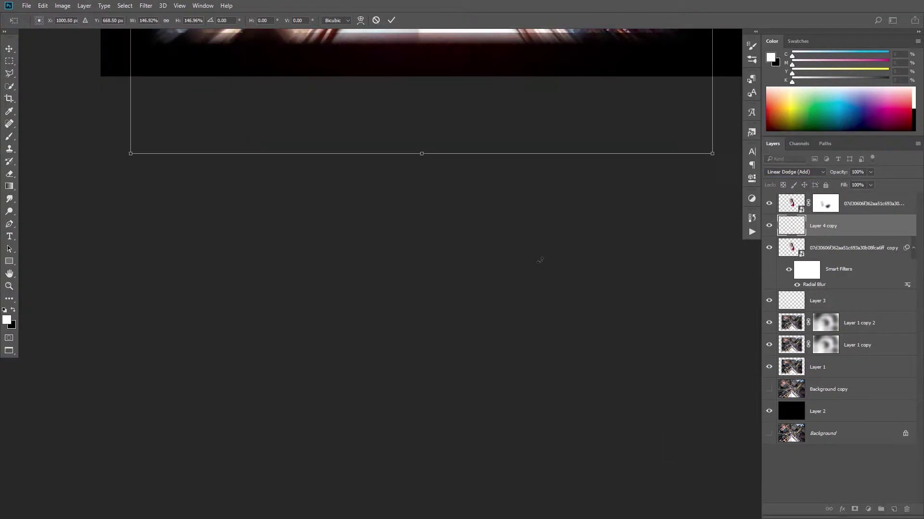
- Shift the glow's hue toward orange and add a smaller duplicate of it
key("Return")
key("ctrl+u")
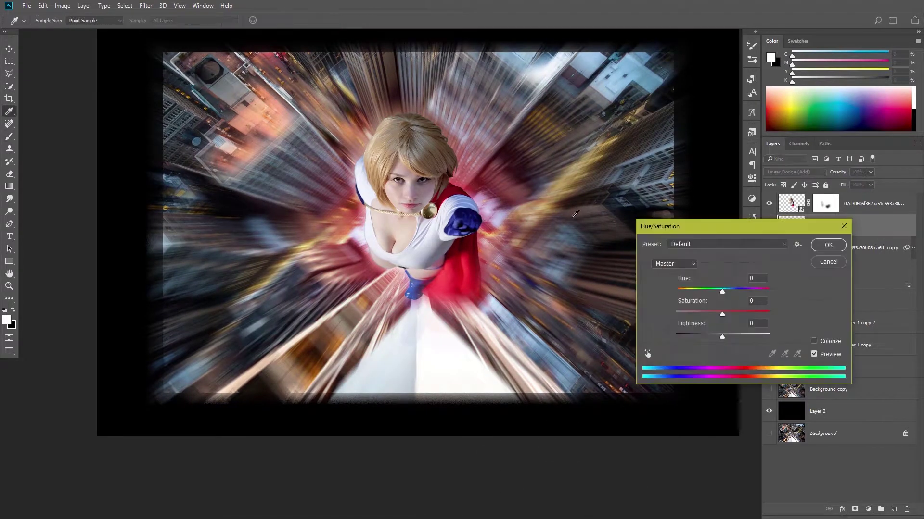
mouse_move(731, 294)
left_mouse_down()
mouse_move(710, 294)
mouse_move(732, 293)
left_mouse_up()
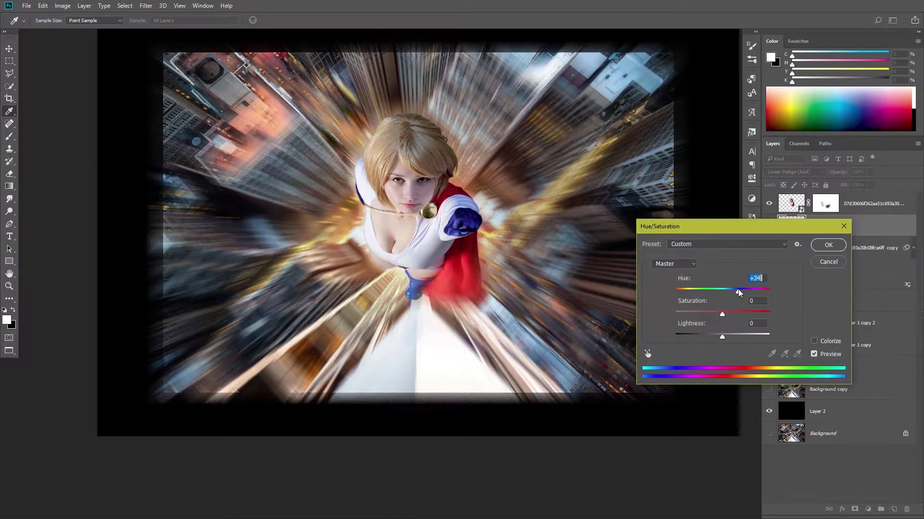
key("Return")
key("ctrl+j")
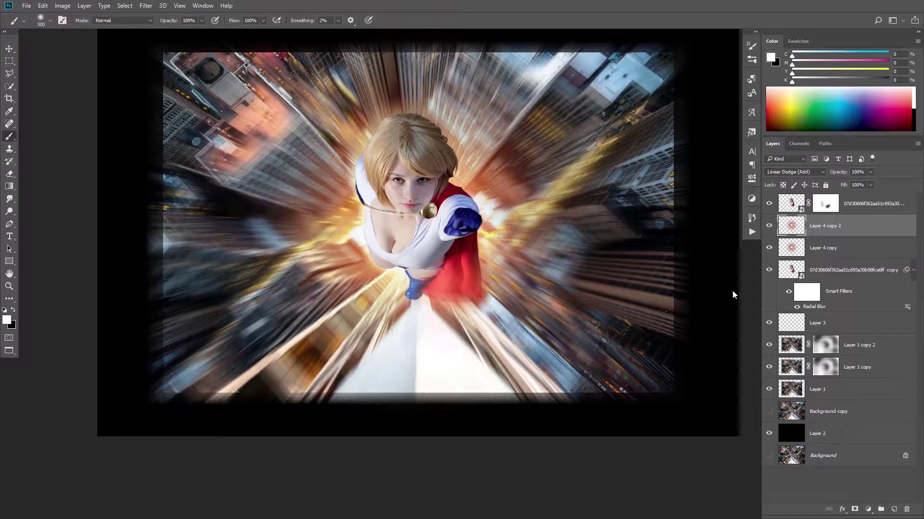
key("ctrl+t")
left_click_drag(618, 423, 490, 308)
key("Return")
- Scale another glow copy to about 91.5%, after undoing a 142% enlargement
key("b")
key("alt+bracketleft")
key("ctrl+t")
left_click_drag(628, 421, 700, 488)
key("ctrl+z")
key("ctrl+0")
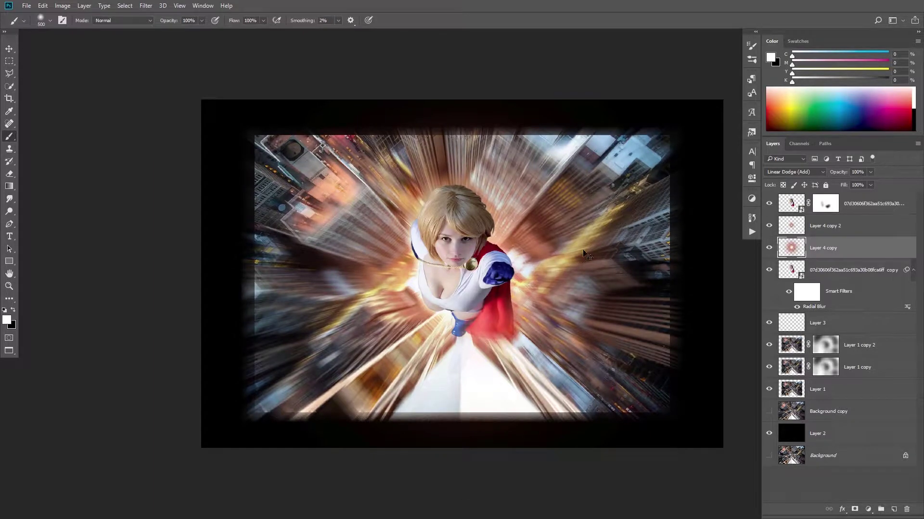
left_click_drag(690, 47, 650, 113)
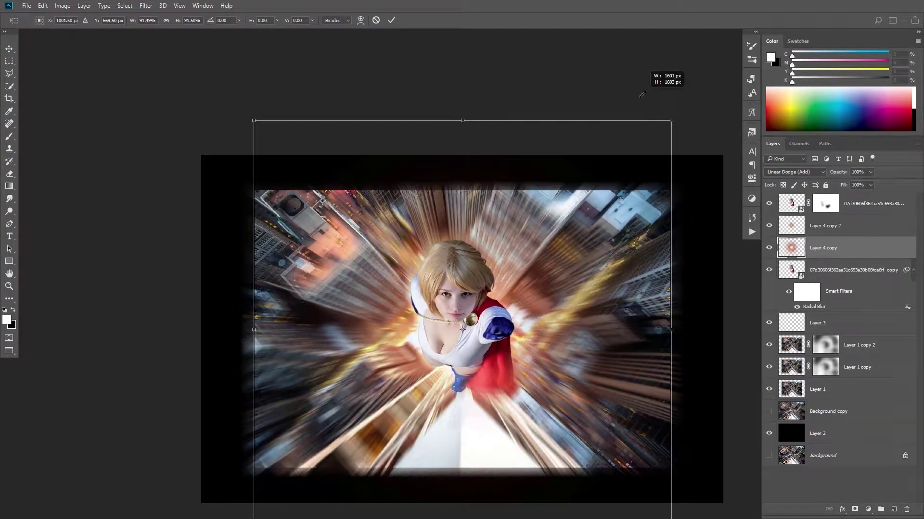
key("Return")
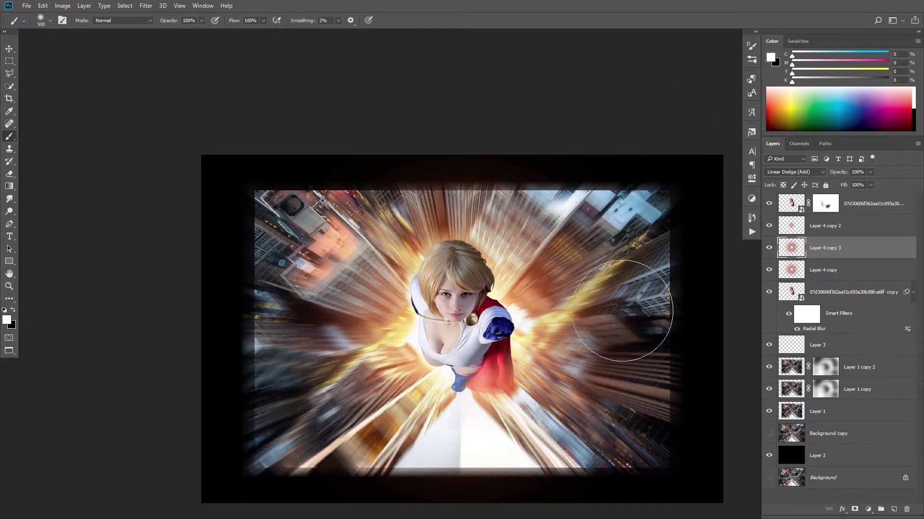
scroll(598, 373, "up", 1)
key("v")
right_click(423, 260)
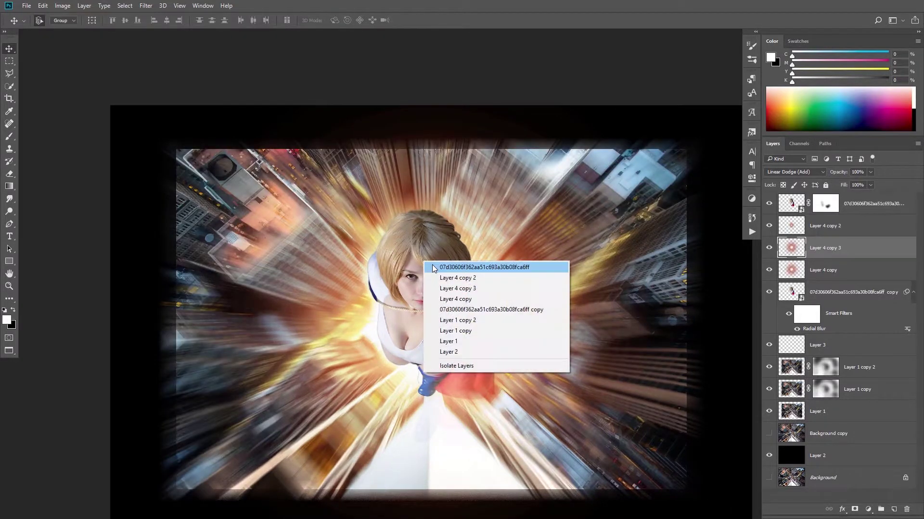
- Raise the superhero figure layer's contrast with a Levels adjustment that deepens the shadows
left_click(462, 266)
key("ctrl+l")
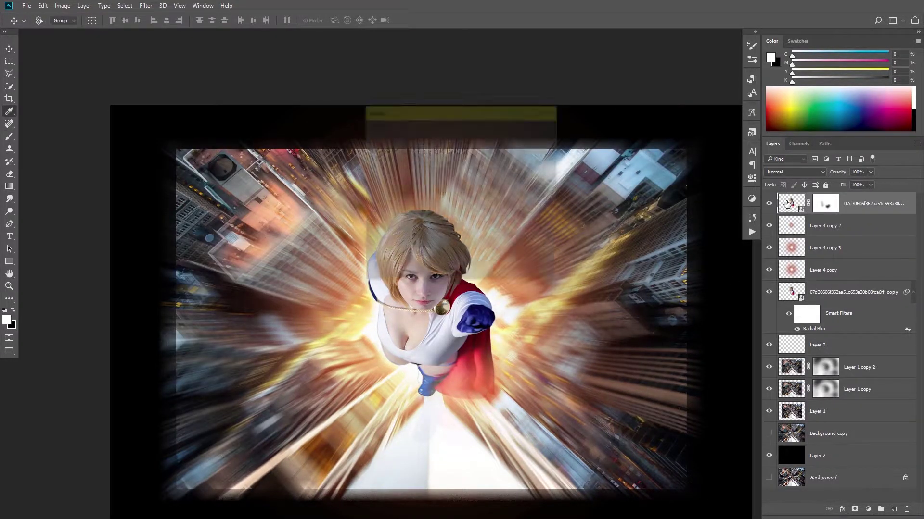
left_click_drag(432, 114, 588, 110)
mouse_move(537, 218)
left_mouse_down()
mouse_move(649, 218)
mouse_move(567, 218)
mouse_move(597, 220)
left_mouse_up()
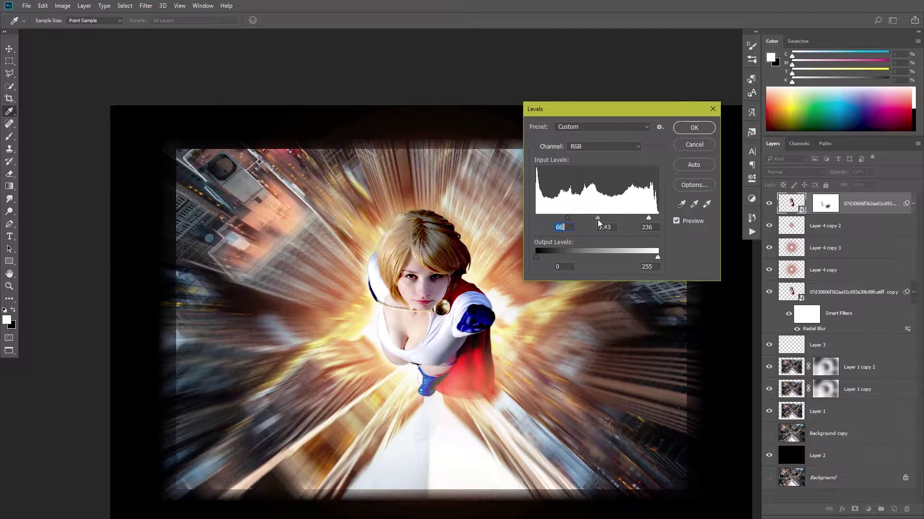
key("Return")
- Duplicate the Layer 4 copy 2 glow, bring it to the top, and place it over the fist
left_click(818, 260)
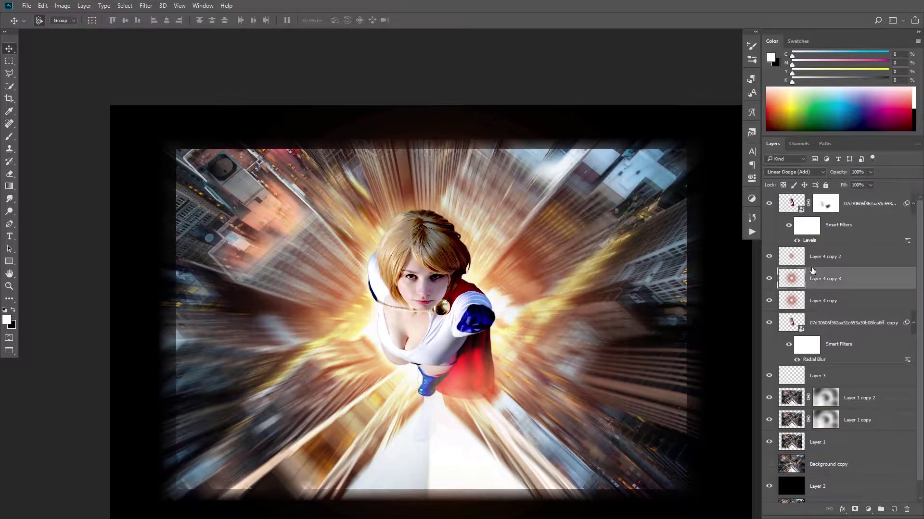
key("ctrl+j")
key("ctrl+shift+bracketright")
key("ctrl+t")
mouse_move(417, 274)
left_mouse_down()
mouse_move(472, 317)
mouse_move(471, 301)
left_mouse_up()
key("Return")
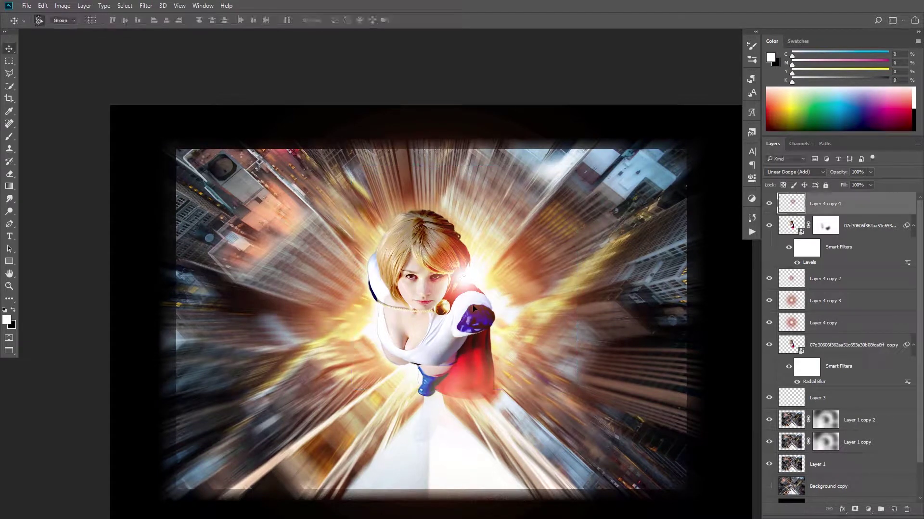
- Keep the glow orange, nudge it lower, and shrink another glow copy to about 57%
key("ctrl+u")
mouse_move(716, 293)
left_mouse_down()
mouse_move(695, 296)
mouse_move(720, 296)
left_mouse_up()
key("Return")
left_click_drag(469, 279, 451, 454)
key("ctrl+t")
left_click_drag(522, 284, 438, 404)
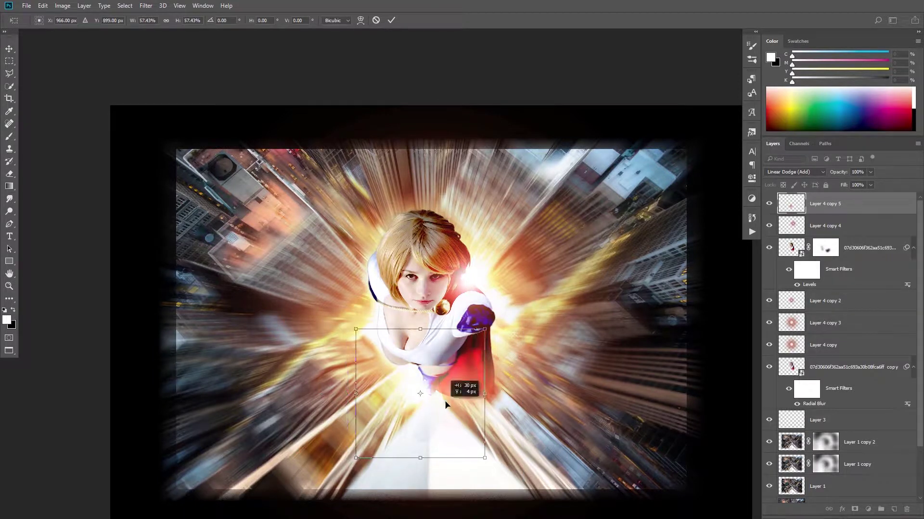
key("Return")
key("ctrl+minus")
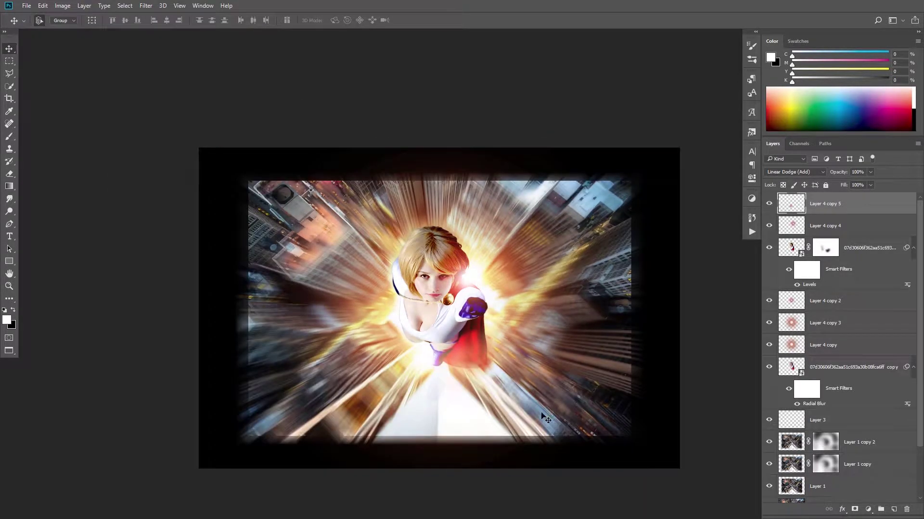
- Add SUPER text at the lower left of the figure, then enlarge it and shift it right and down
left_click(9, 236)
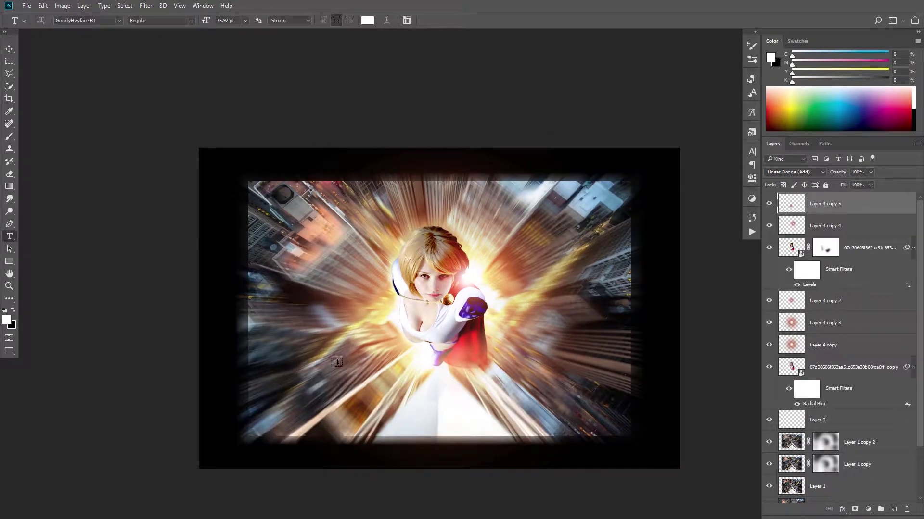
left_click(600, 402)
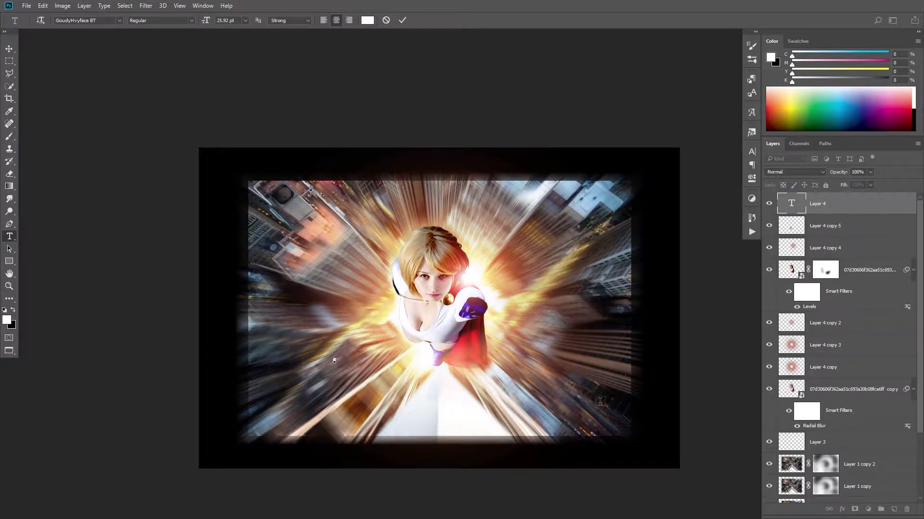
type("SUPER")
key("ctrl+Return")
key("ctrl+t")
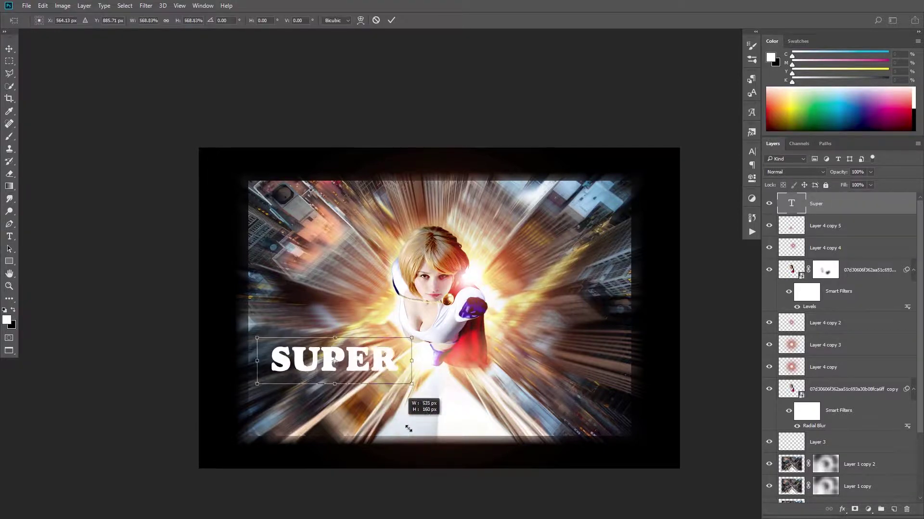
left_click_drag(347, 368, 435, 423)
key("Return")
left_click_drag(362, 368, 397, 378)
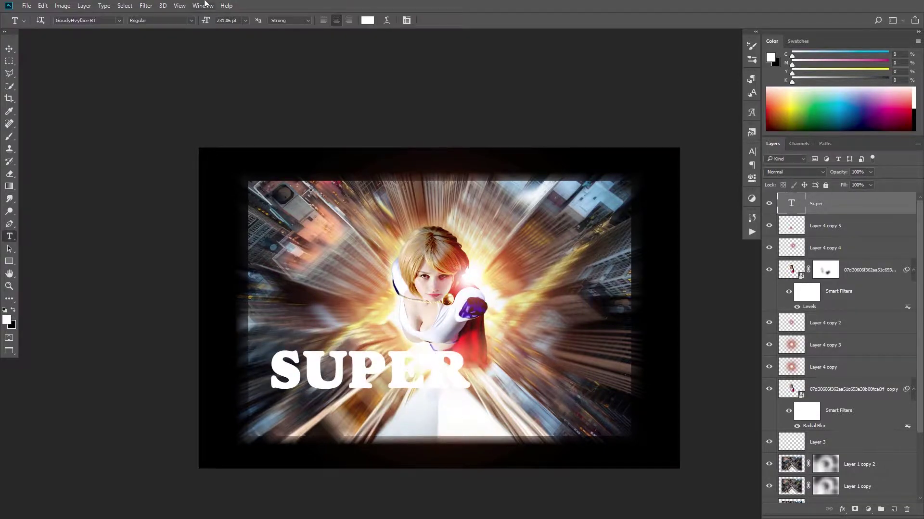
- Try Gothic821 Cn BT on the SUPER text, then switch to Abadi MT Condensed Extra Bold
left_click(118, 20)
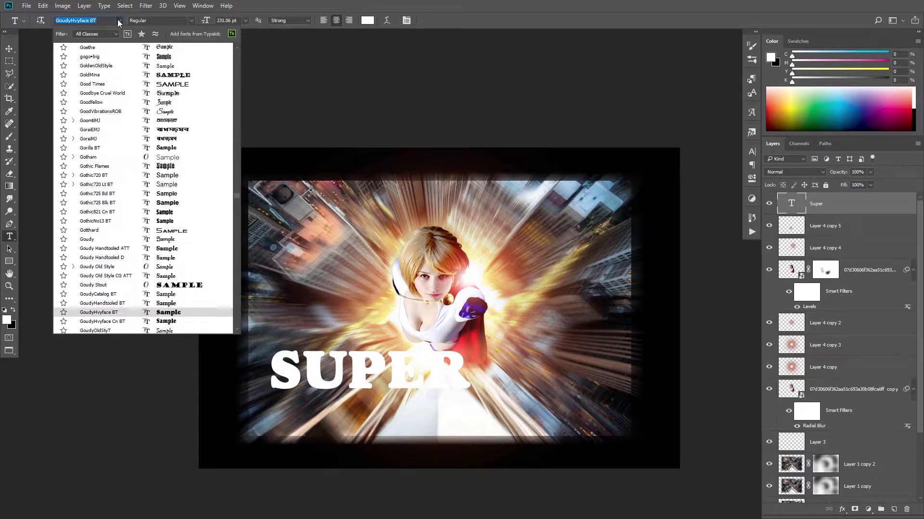
scroll(215, 147, "up", 1)
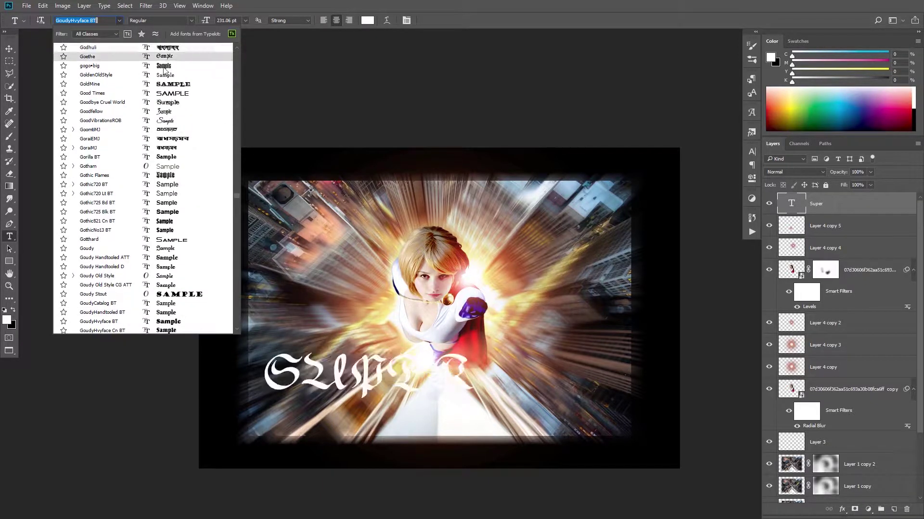
left_click(165, 221)
key("Return")
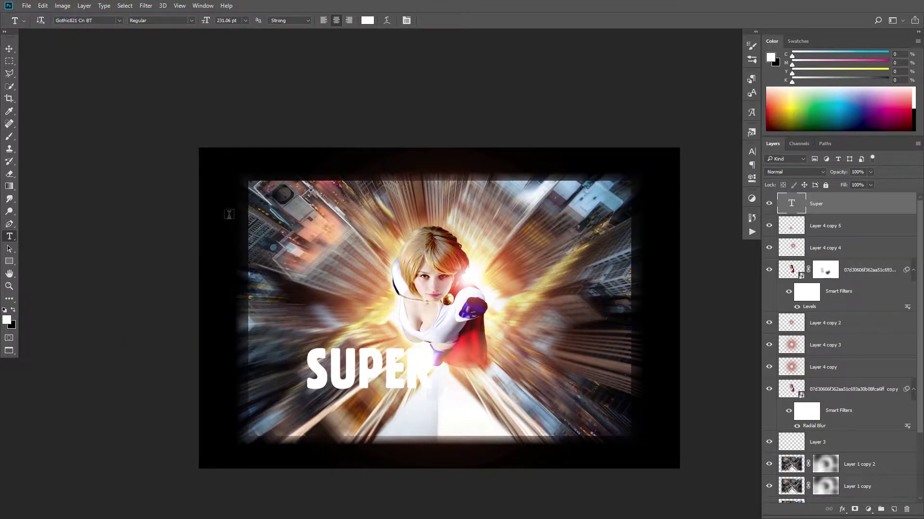
left_click(118, 20)
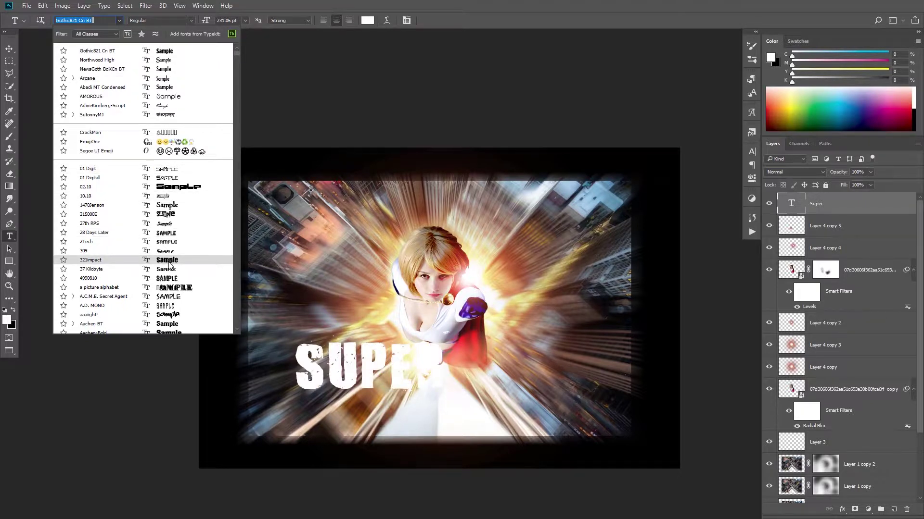
scroll(167, 289, "down", 1)
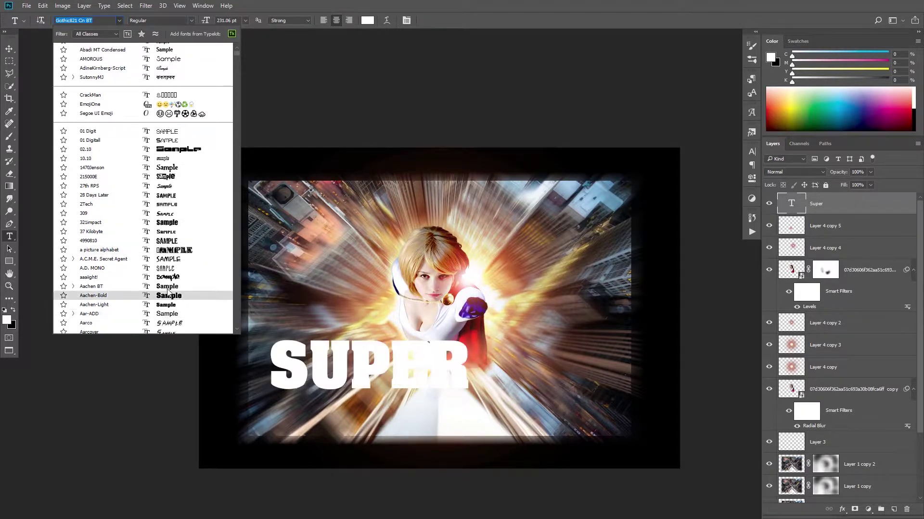
scroll(167, 288, "down", 1)
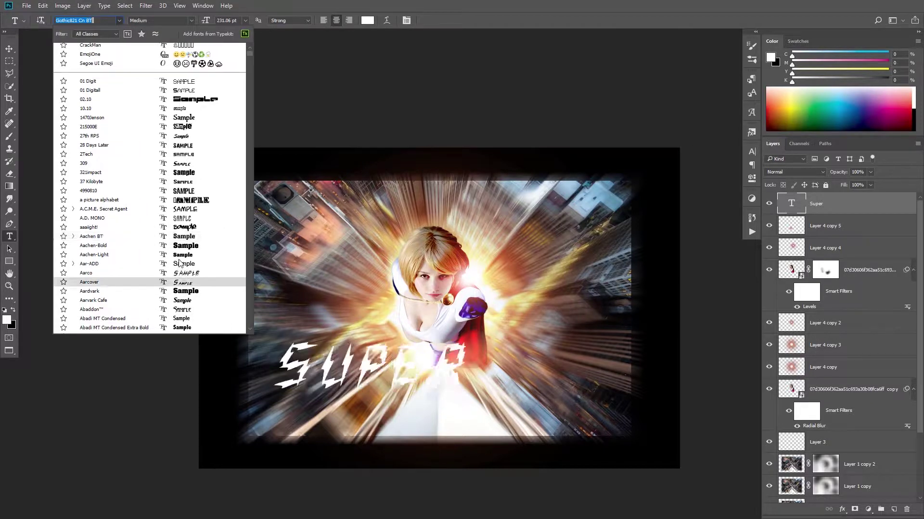
scroll(173, 279, "down", 1)
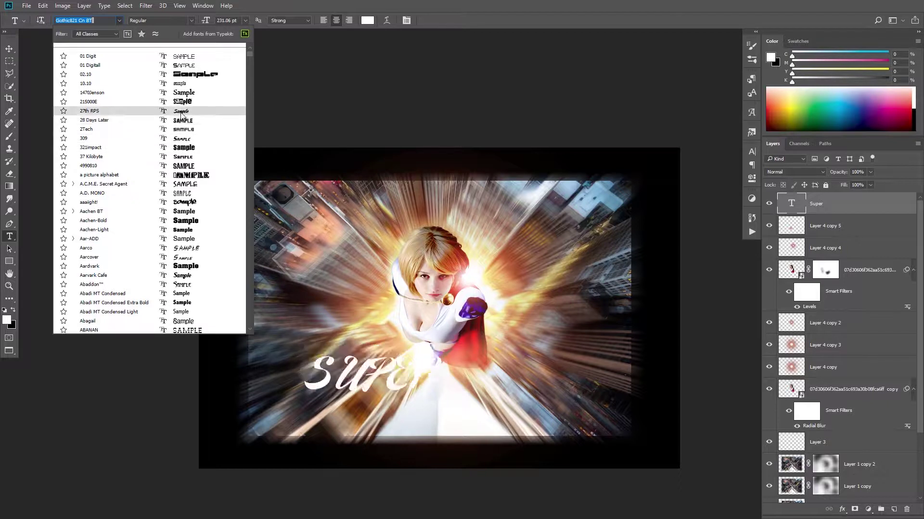
left_click(189, 307)
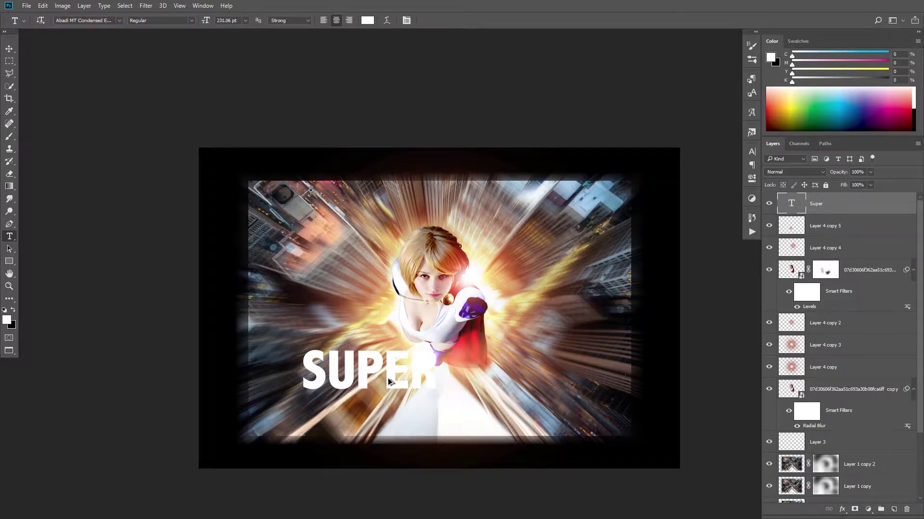
- Duplicate the SUPER text below the original, change it to read Girl, and move both up-left
left_click_drag(388, 378, 394, 417)
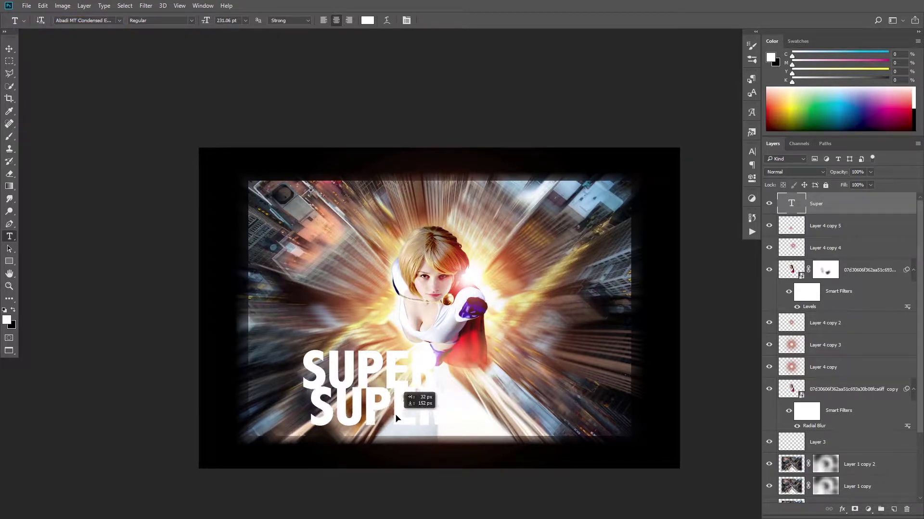
double_click(390, 413)
type("Girl")
key("ctrl+Return")
left_click_drag(414, 383, 382, 368)
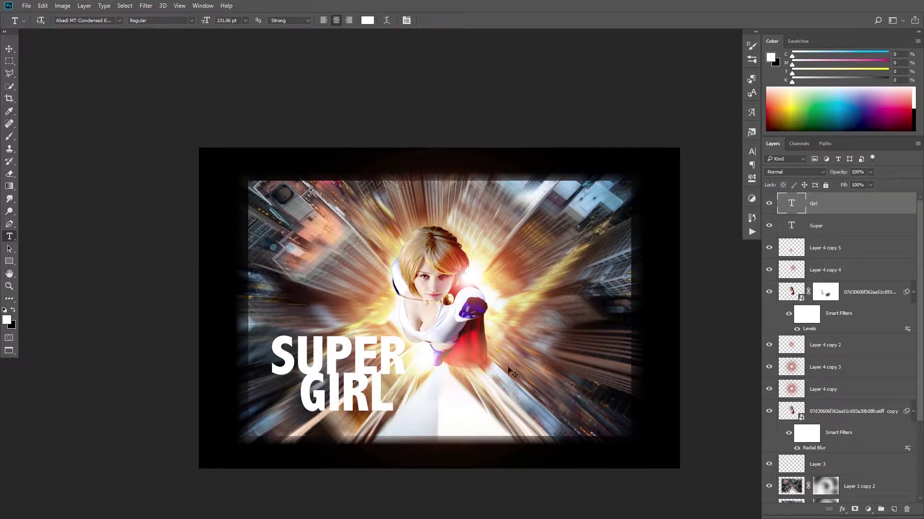
- Edit the SUPER line to read SUPER GIRL and delete the separate Girl layer
left_click(399, 360)
type("GI")
key("BackSpace")
type("irl")
key("ctrl+Return")
left_click(833, 211)
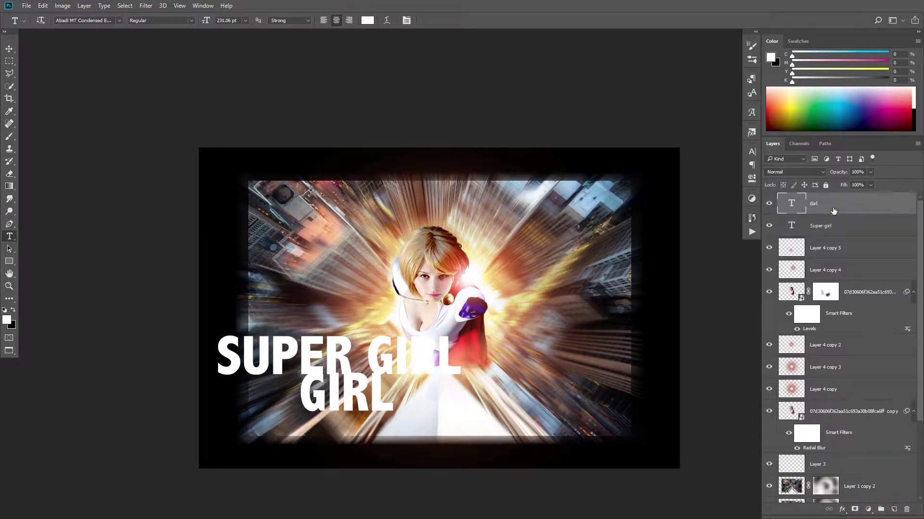
key("Delete")
- Move the SUPER GIRL title down and to the right
key("v")
right_click(404, 347)
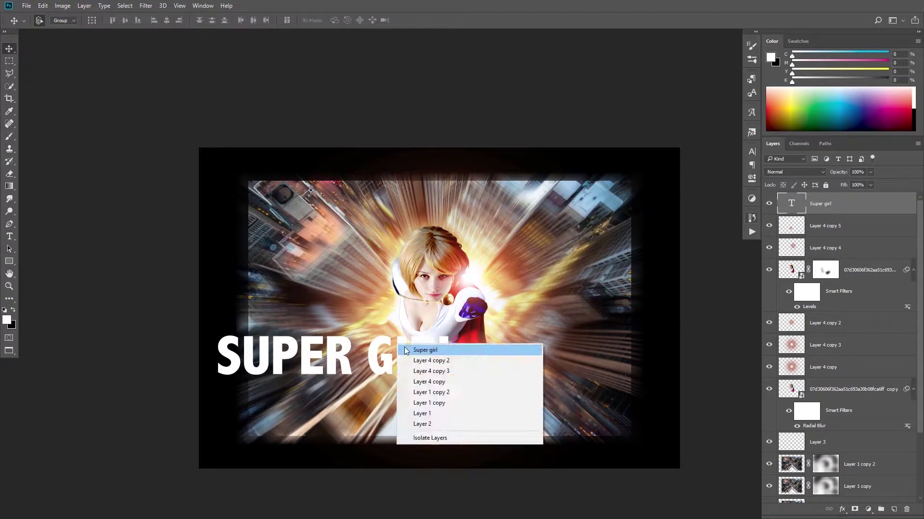
left_click(419, 351)
left_click_drag(419, 351, 449, 376)
left_click(9, 236)
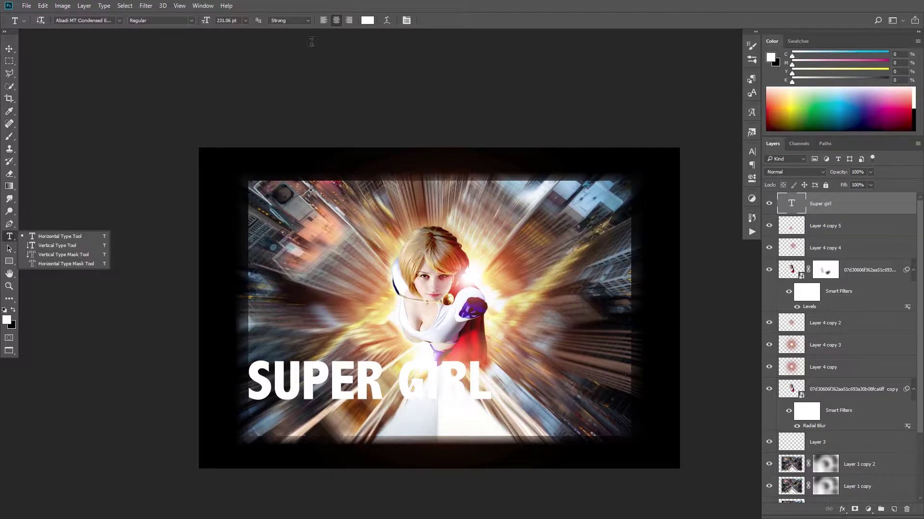
left_click(385, 22)
- Try Bulge, Fish and Rise warp styles on the title, pushing horizontal distortion negative
left_click(450, 146)
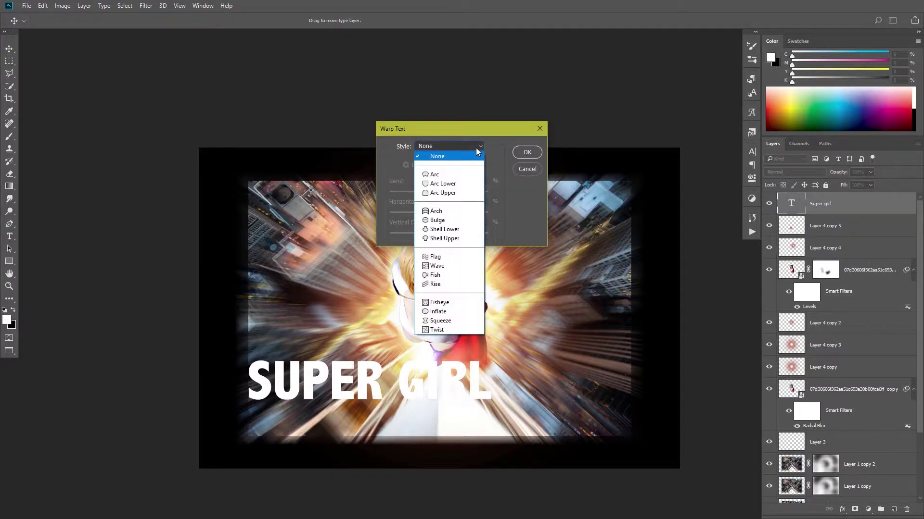
left_click(448, 224)
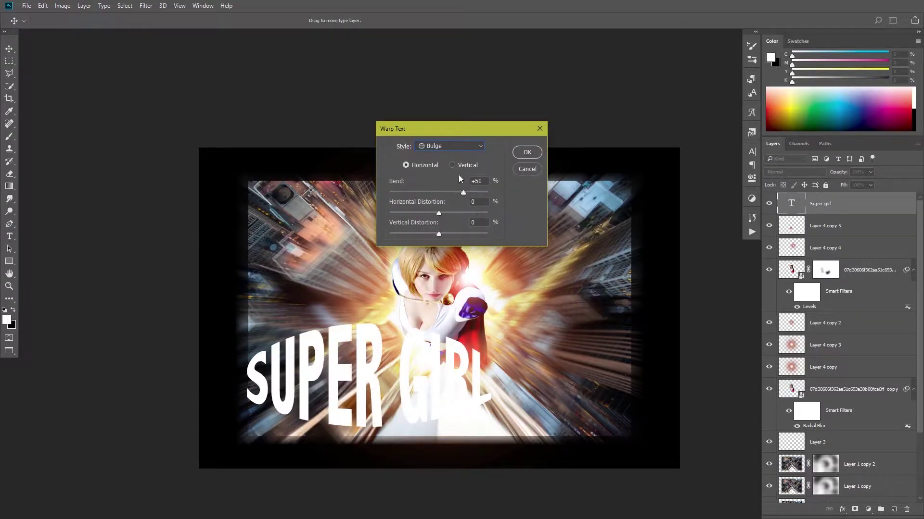
left_click(450, 146)
left_click(444, 268)
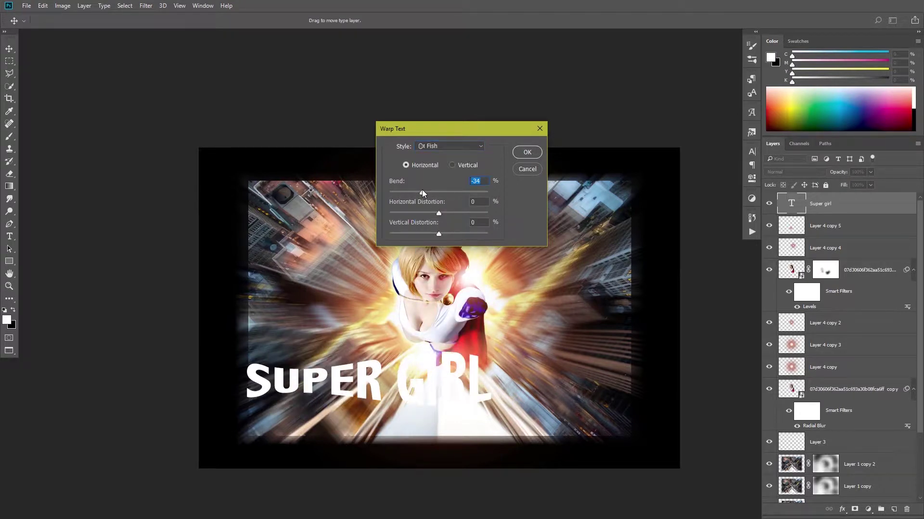
mouse_move(420, 213)
left_mouse_down()
mouse_move(431, 215)
mouse_move(417, 232)
mouse_move(442, 234)
left_mouse_up()
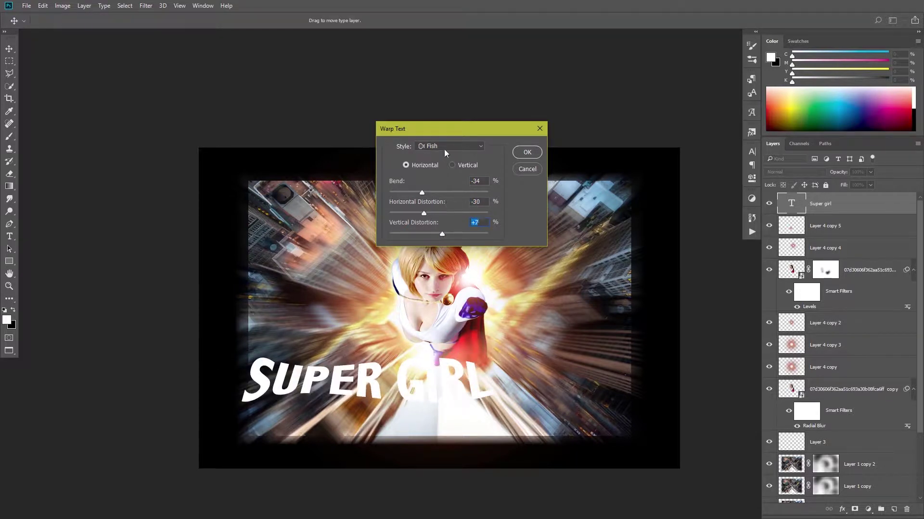
left_click(443, 147)
left_click(441, 281)
- Settle on an Arch warp with Bend +29%, Horizontal −36% and Vertical −12%
left_click(441, 144)
left_click(438, 214)
mouse_move(421, 192)
left_mouse_down()
mouse_move(454, 192)
mouse_move(420, 213)
left_mouse_up()
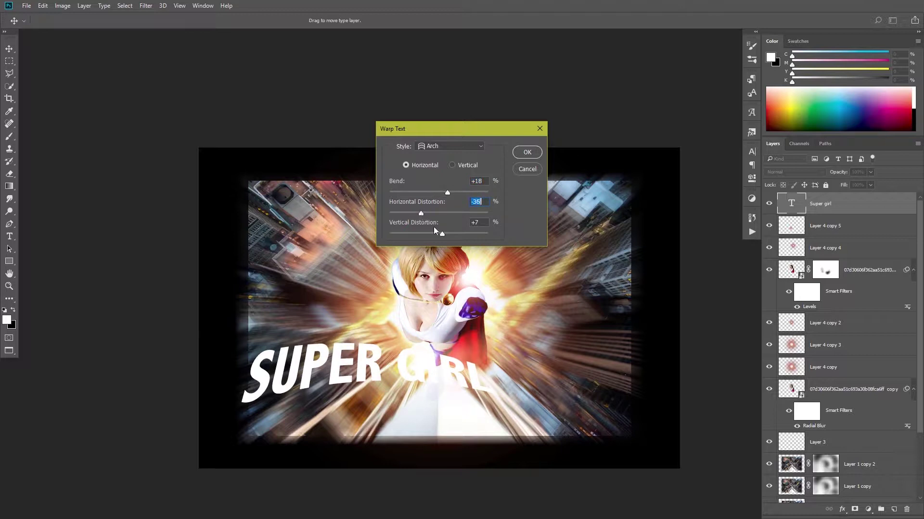
left_click(431, 233)
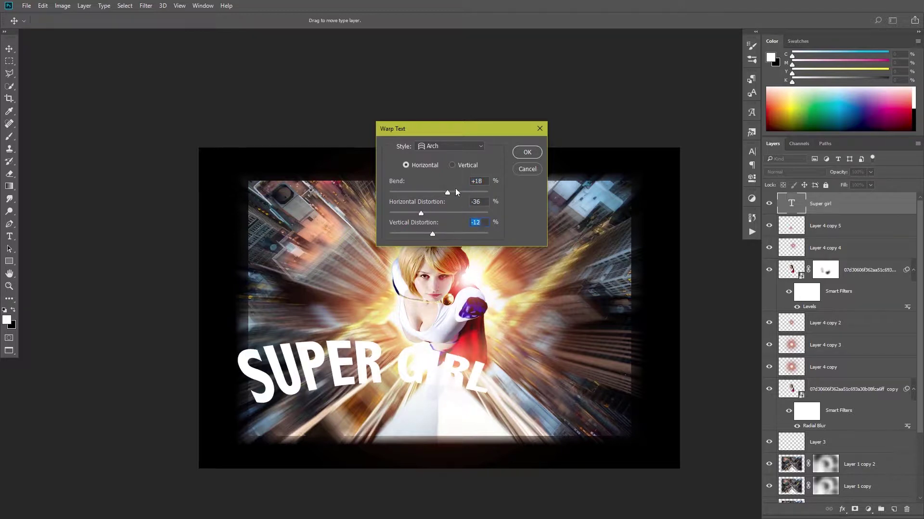
left_click_drag(447, 192, 452, 194)
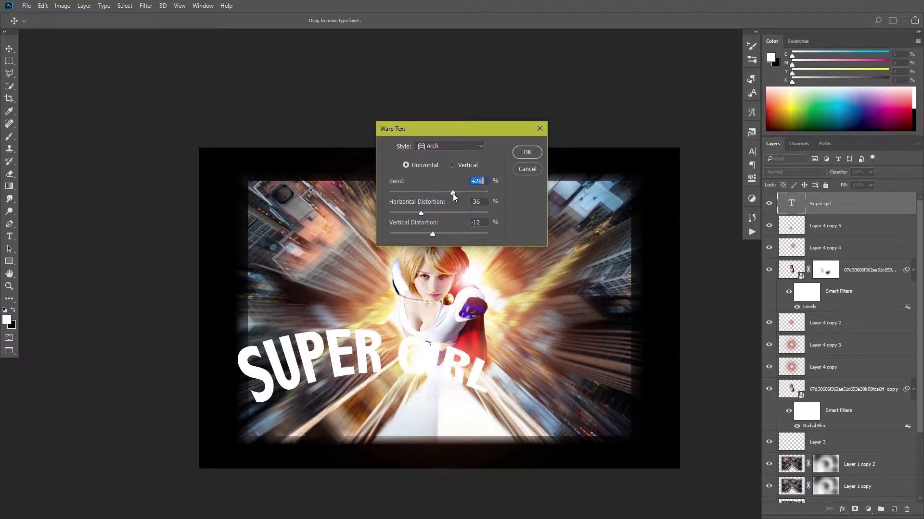
left_click(526, 153)
left_click(118, 20)
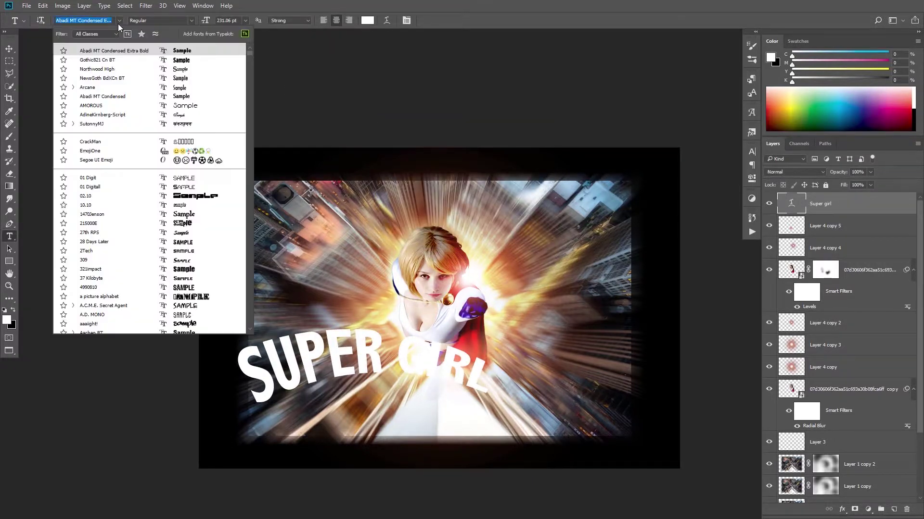
- Change the title font to Aachen-Bold after briefly trying Gothic821 Cn BT
left_click(130, 60)
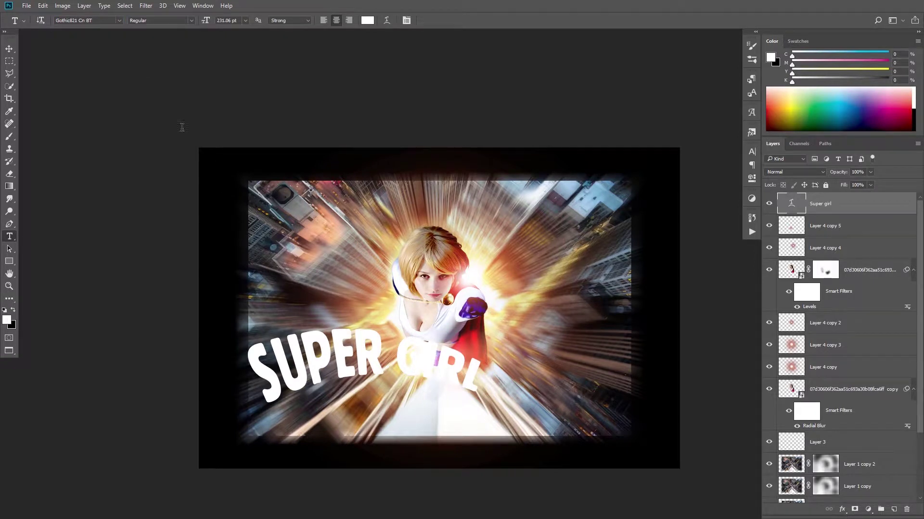
left_click(119, 21)
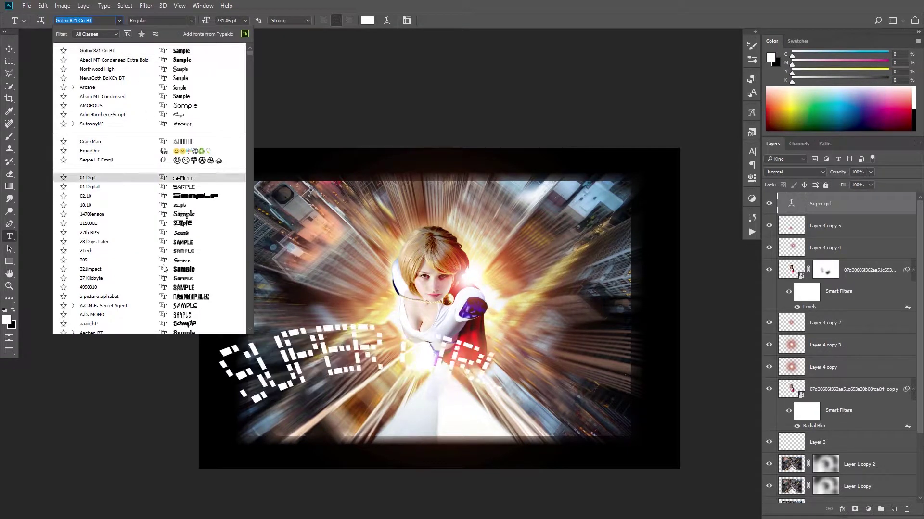
scroll(162, 269, "down", 3)
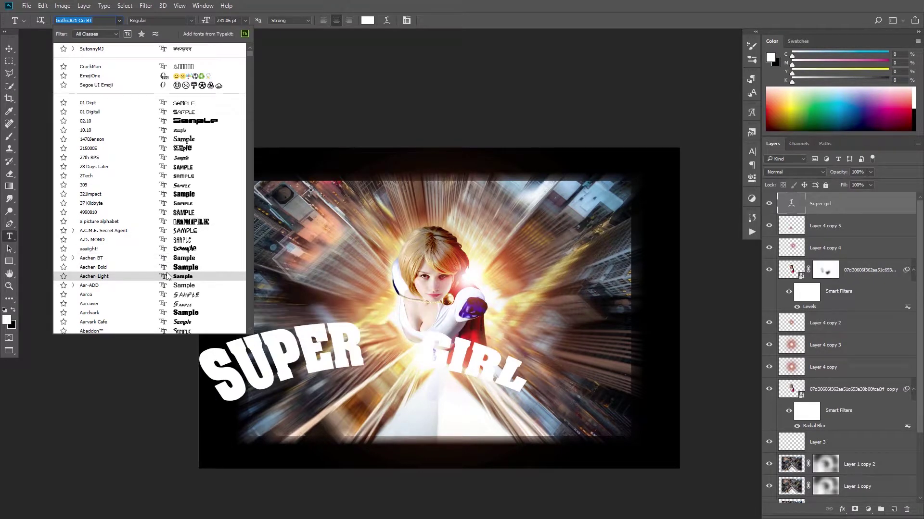
left_click(167, 268)
- Scale and reposition the arched title across the lower centre of the image
key("ctrl+t")
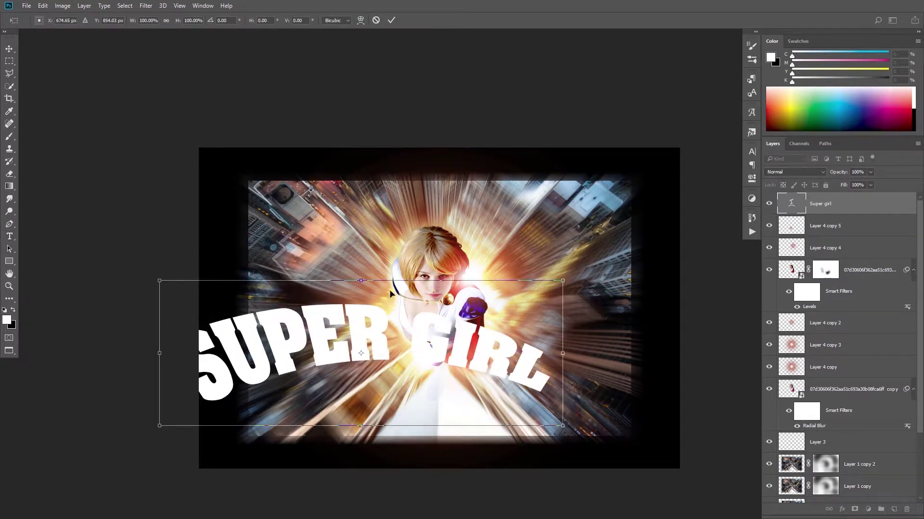
mouse_move(362, 280)
left_mouse_down()
mouse_move(362, 308)
mouse_move(413, 356)
left_mouse_up()
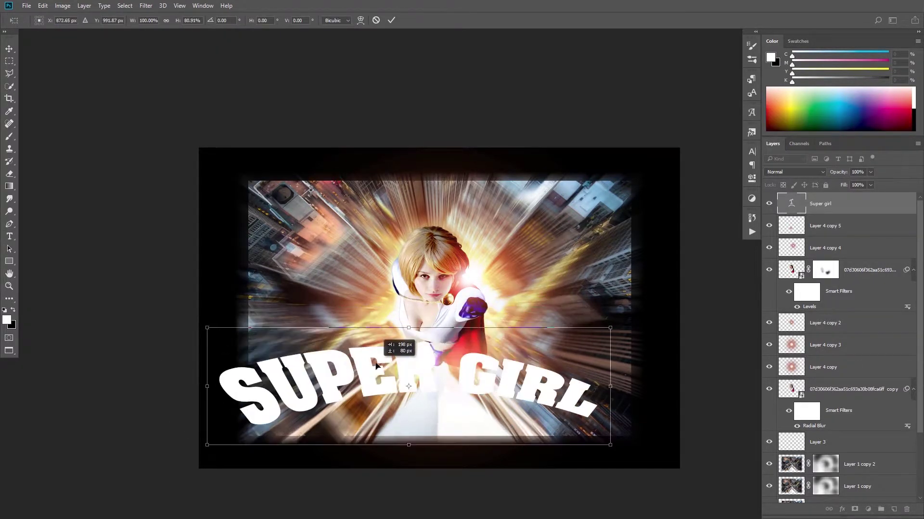
left_click_drag(610, 328, 552, 328)
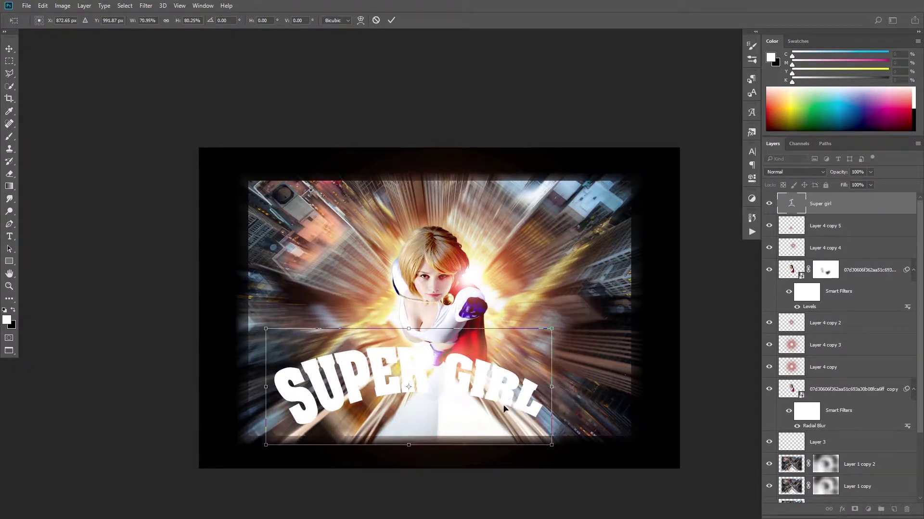
left_click_drag(504, 409, 493, 415)
left_click_drag(540, 392, 552, 392)
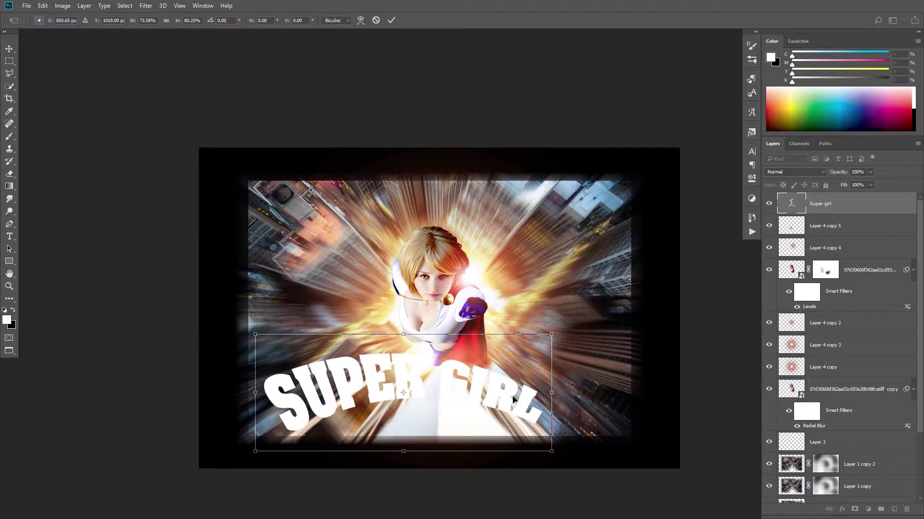
left_click_drag(552, 334, 588, 297)
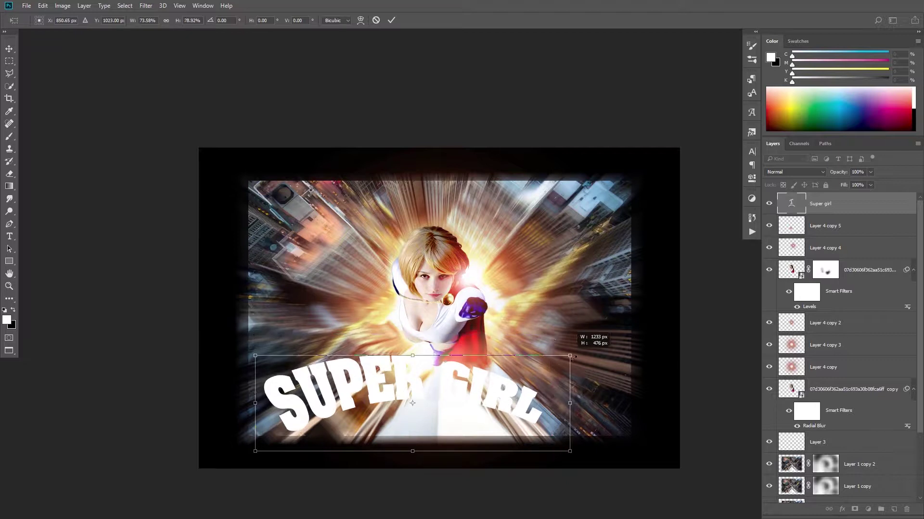
key("Return")
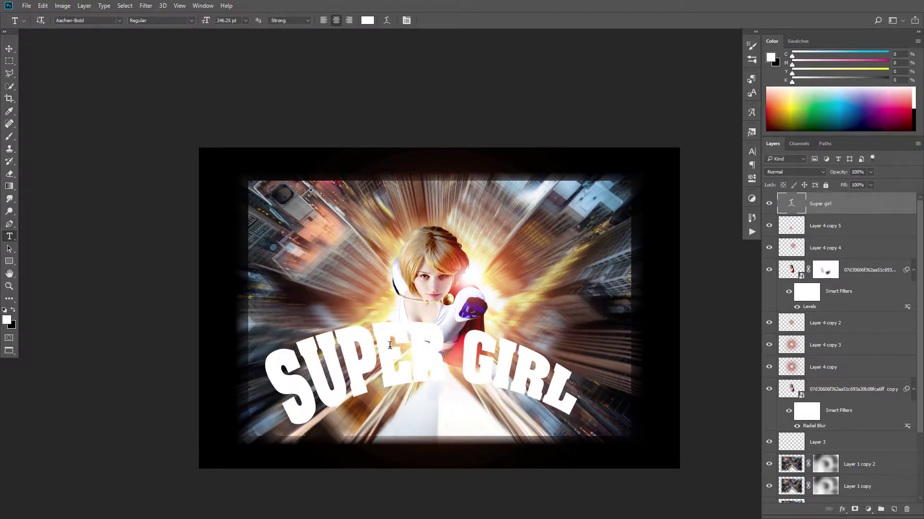
- Break the title into two lines with GIRL under SUPER, then resize and reposition it
left_click(465, 347)
key("Return")
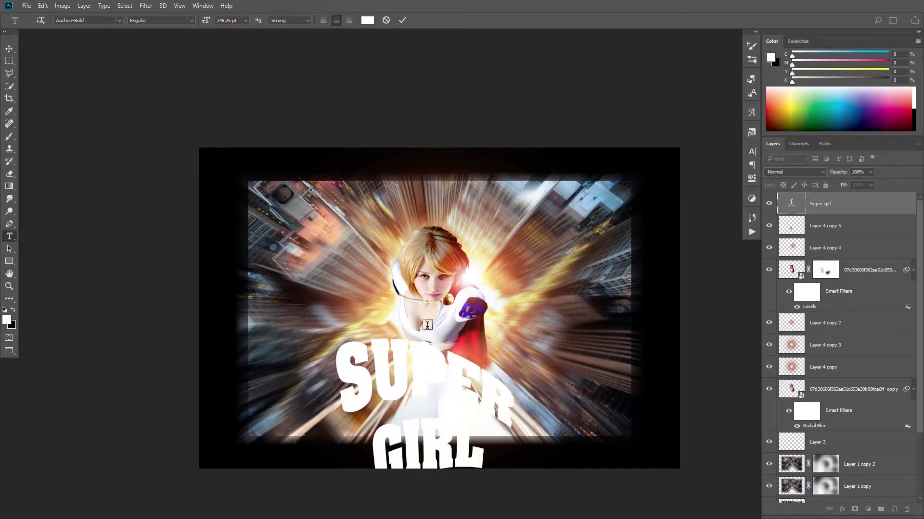
left_click_drag(414, 371, 365, 329)
key("ctrl+t")
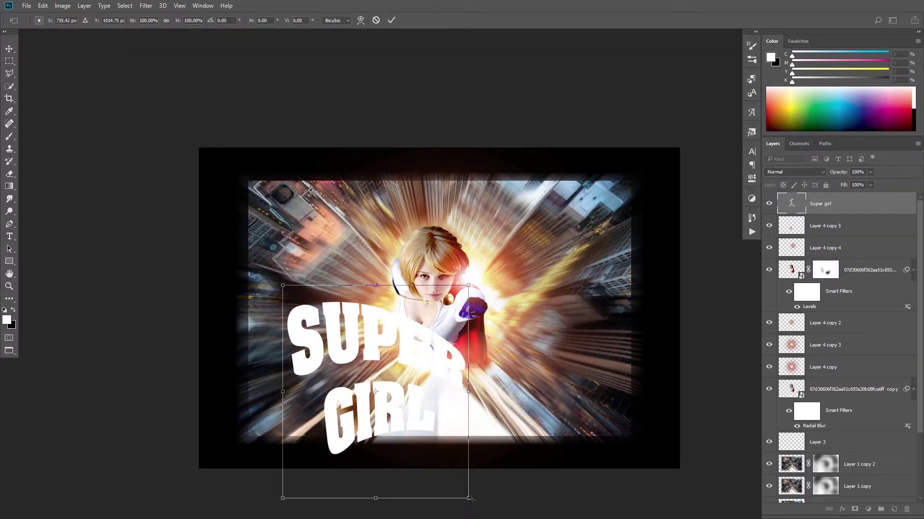
left_click_drag(478, 499, 479, 446)
left_click_drag(434, 327, 423, 346)
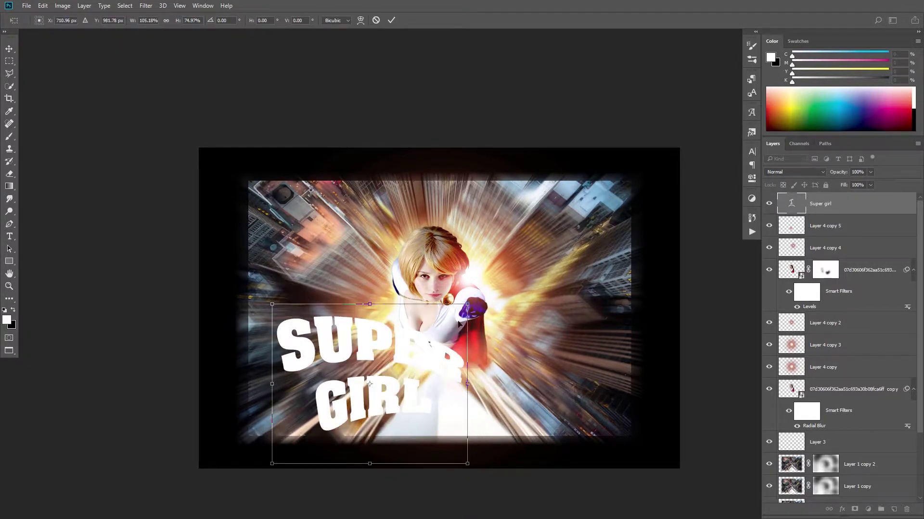
key("Return")
- Set the title's leading to 165 pt after trying 45, 150 and 200 pt
left_click(751, 152)
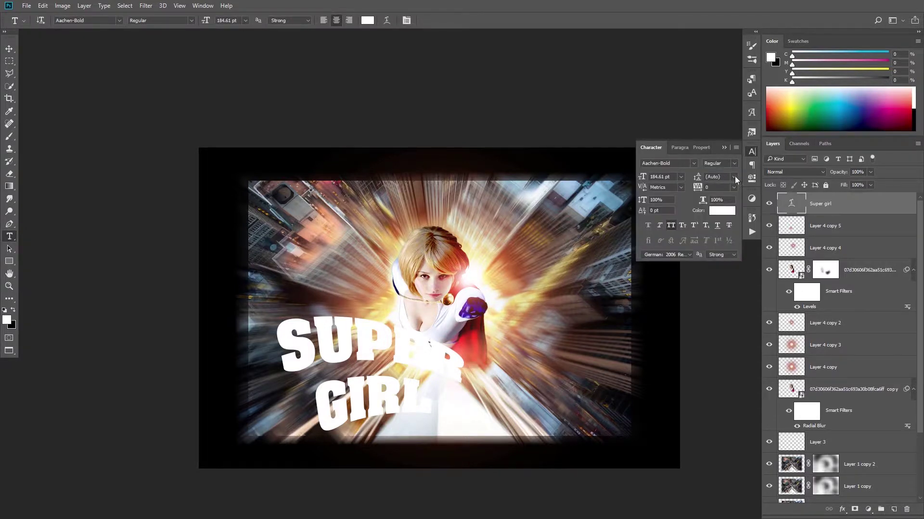
left_click(734, 176)
left_click(736, 285)
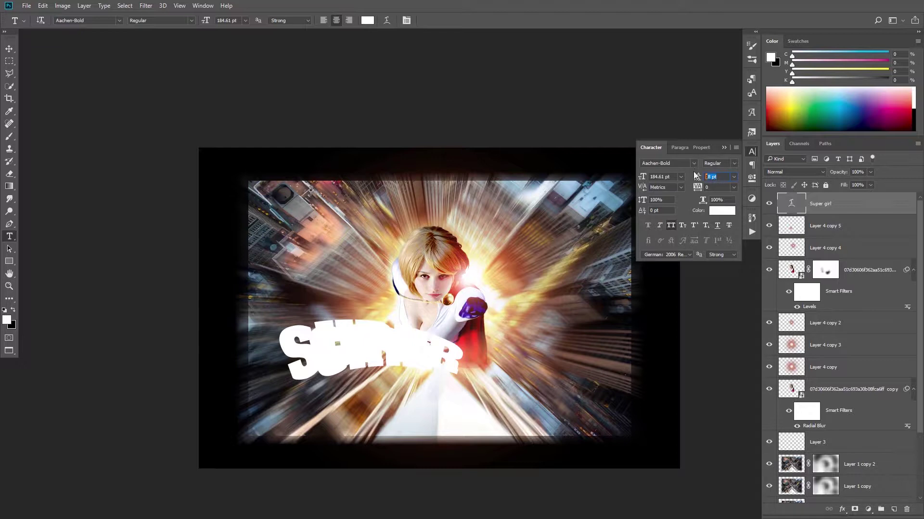
key("Return")
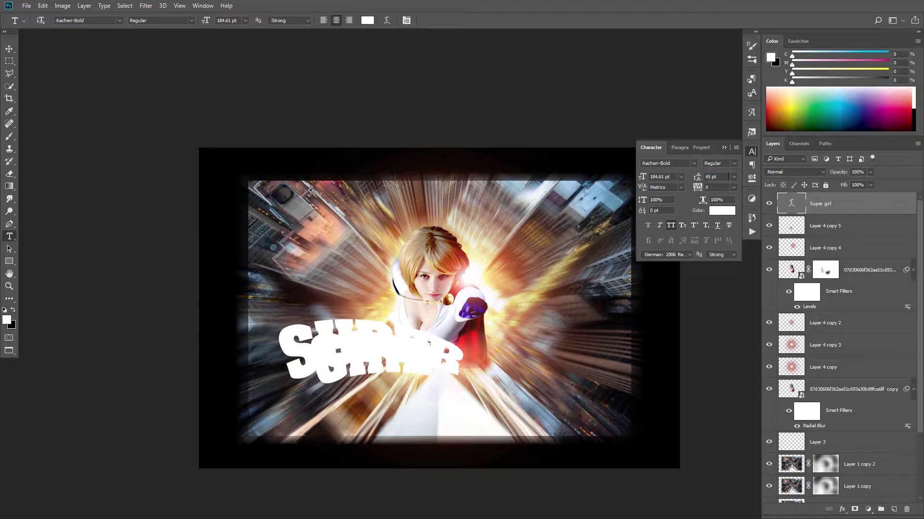
type("150")
key("Return")
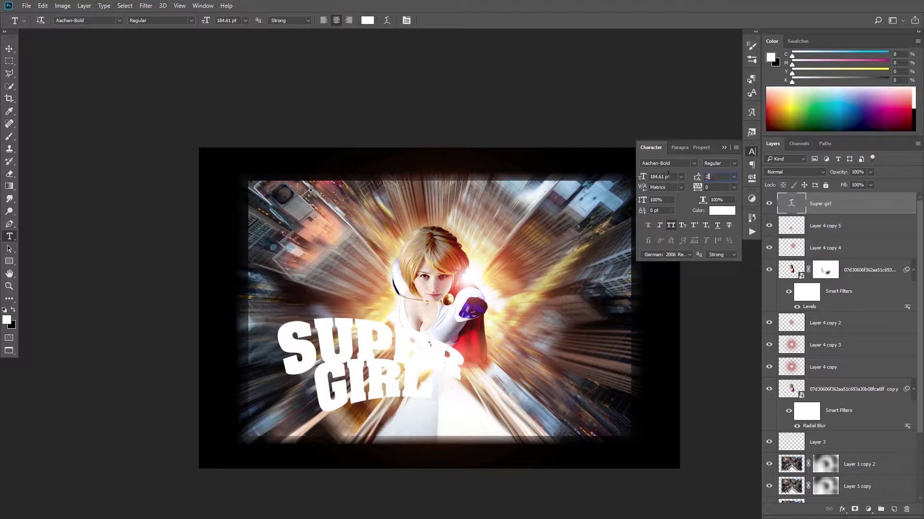
key("Return")
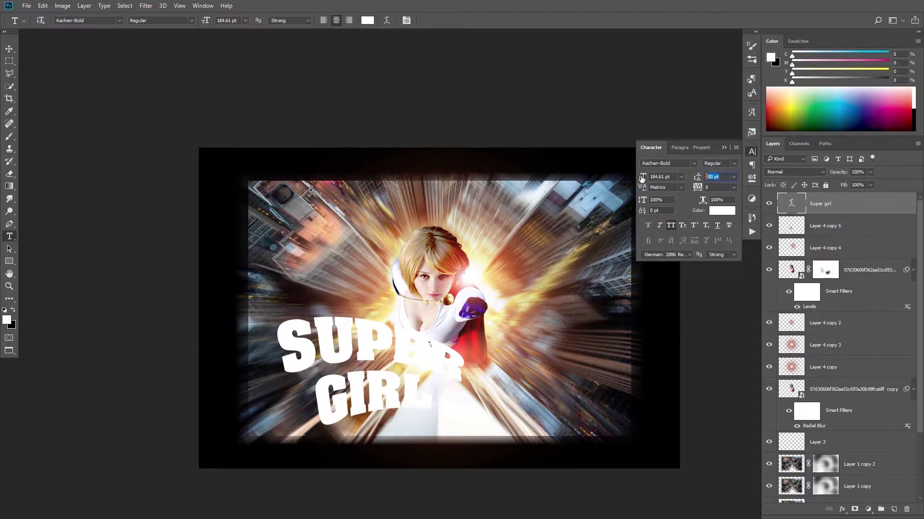
type("165")
key("Return")
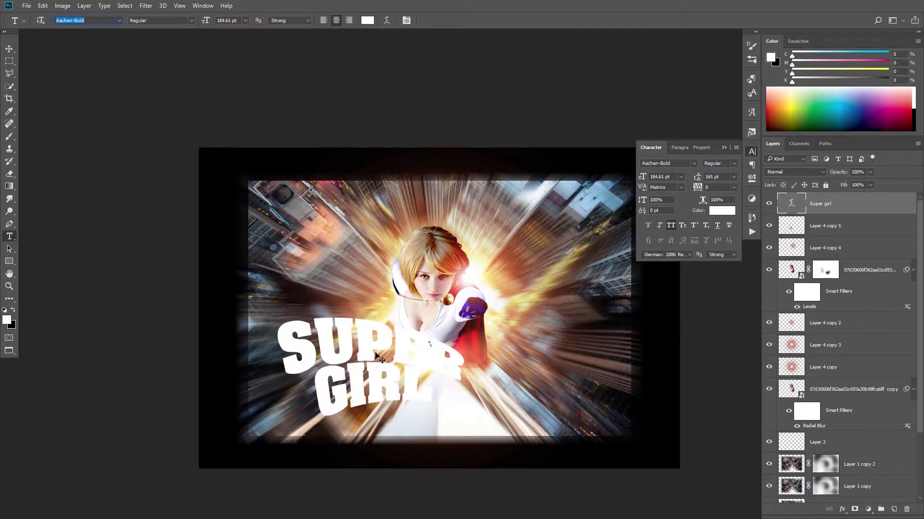
- Skew the title's corners into a tilted perspective shape and shift it down-left
left_click_drag(401, 345, 395, 366)
key("ctrl+t")
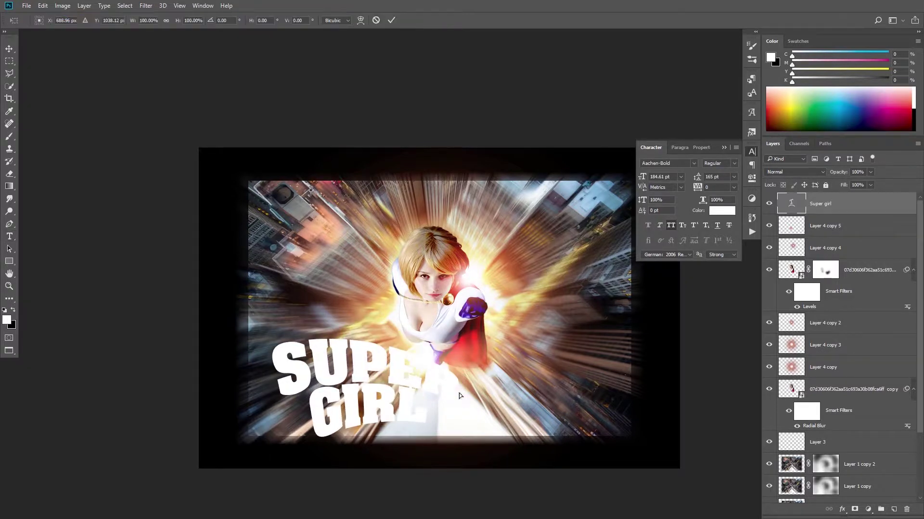
left_click_drag(464, 330, 429, 307)
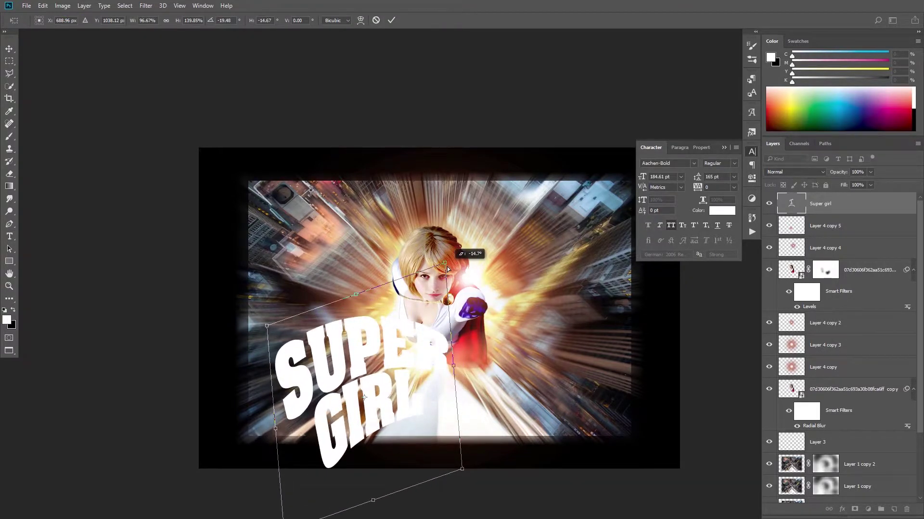
key("ctrl+minus")
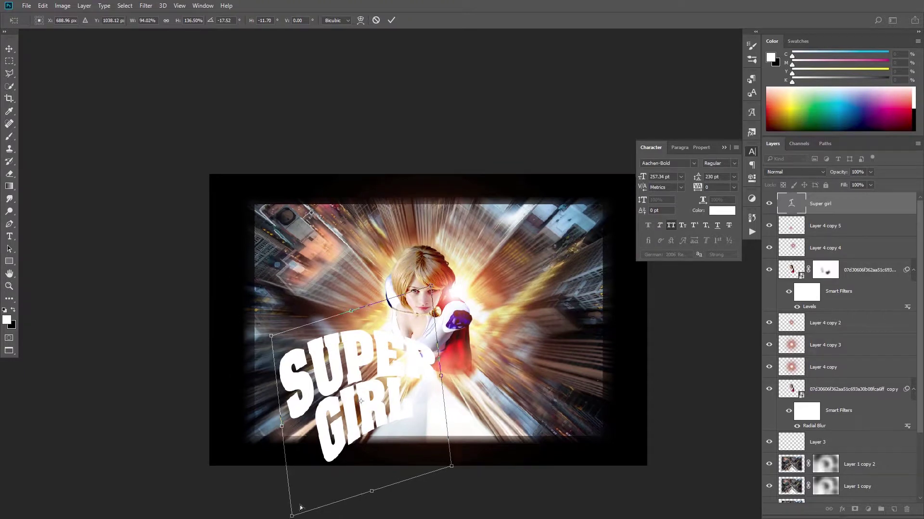
left_click_drag(298, 505, 305, 473)
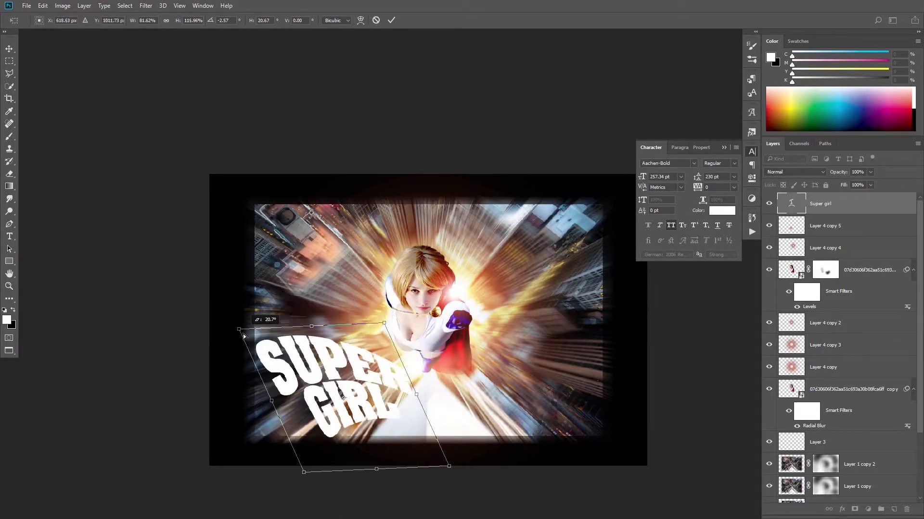
left_click_drag(452, 470, 492, 428)
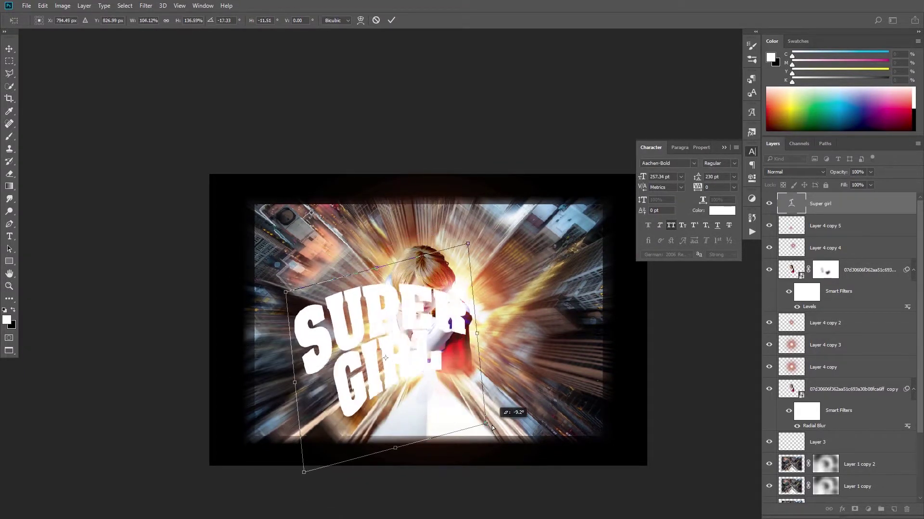
left_click_drag(477, 334, 504, 327)
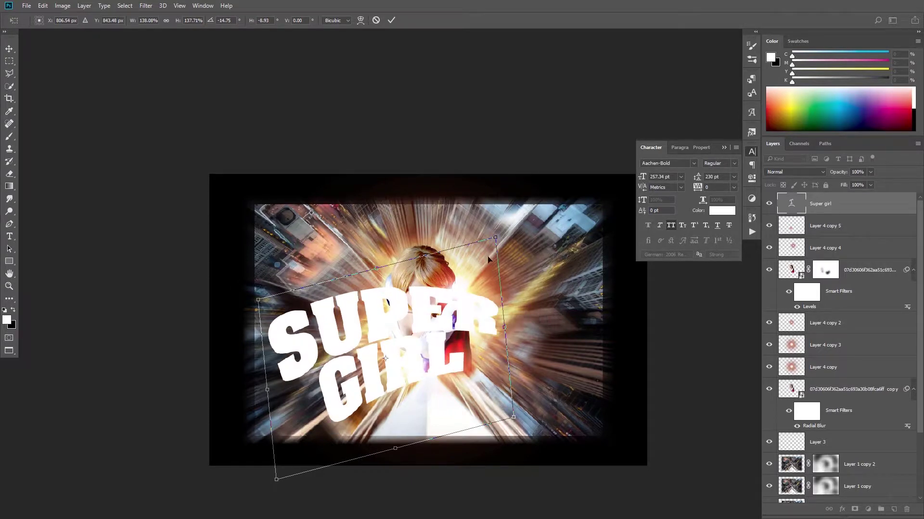
left_click_drag(495, 238, 469, 256)
left_click_drag(396, 432, 394, 436)
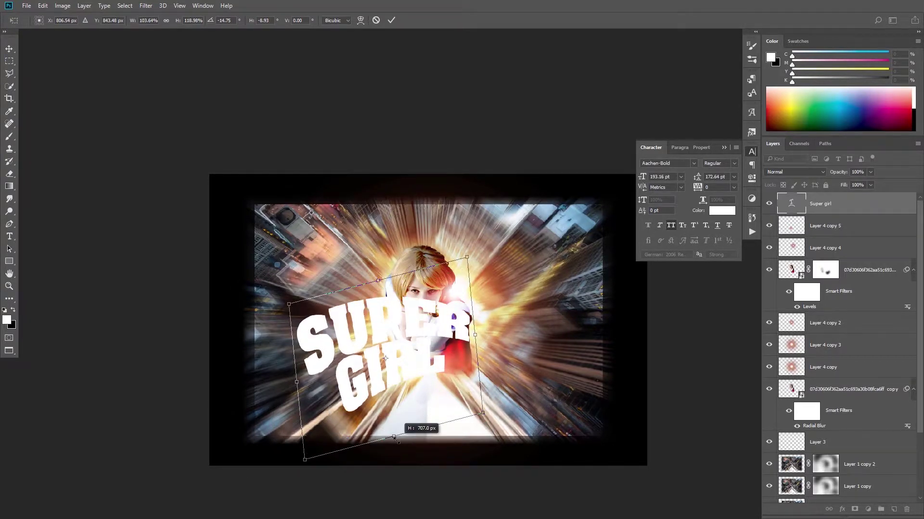
left_click_drag(475, 335, 451, 368)
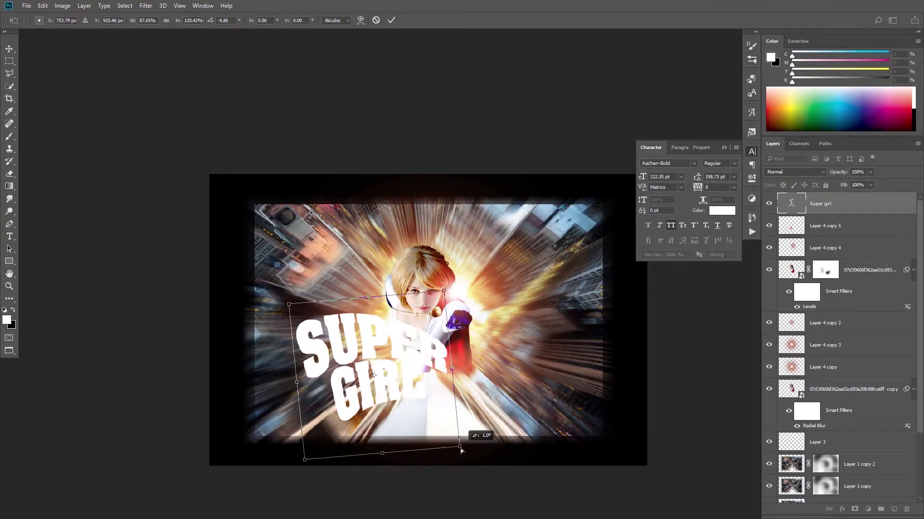
left_click_drag(404, 393, 388, 415)
key("Return")
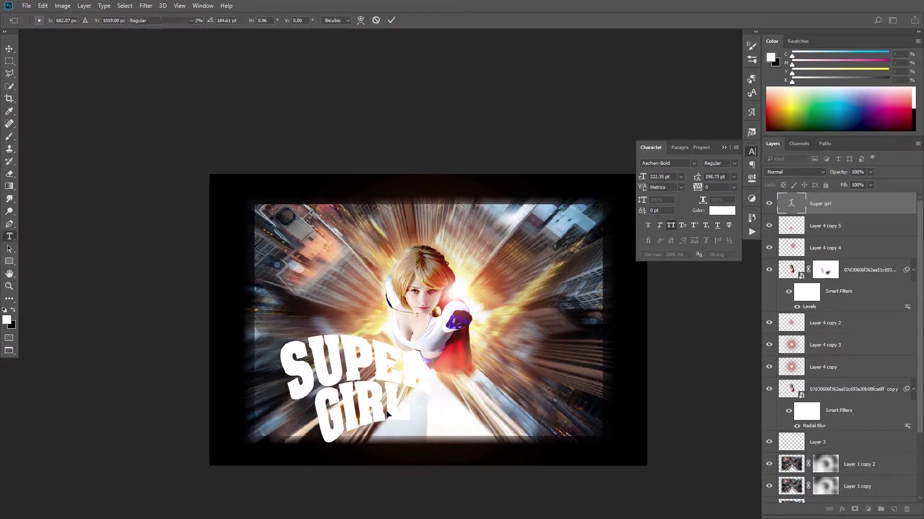
- Create an offset copy of the title, fill it red, and place it behind the white title
scroll(385, 368, "up", 5)
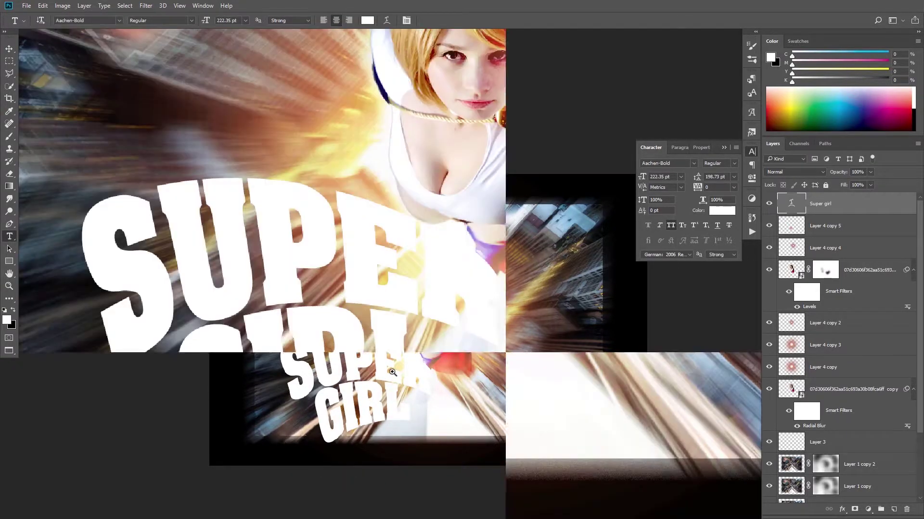
left_click_drag(220, 301, 212, 301)
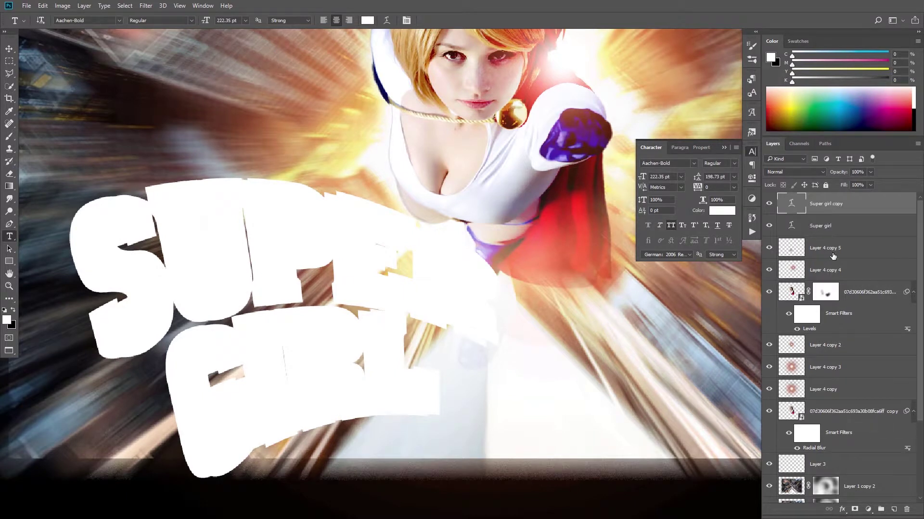
left_click_drag(869, 64, 907, 68)
left_click(885, 69)
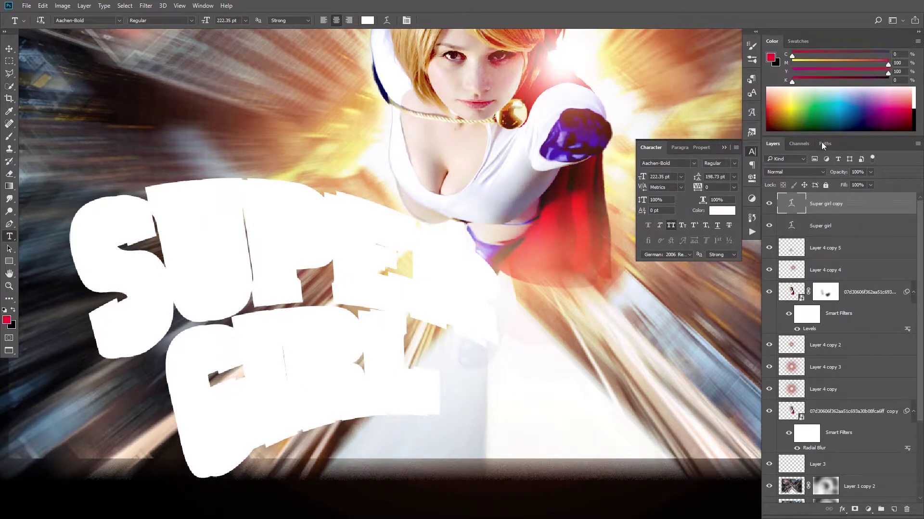
key("alt+BackSpace")
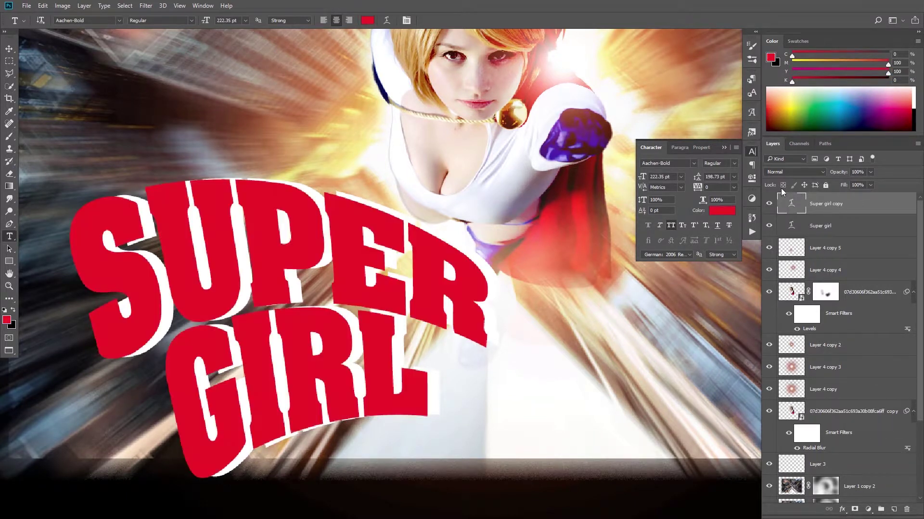
key("ctrl+bracketleft")
- Select the white Super girl text layer and enable a Stroke layer style on it
key("v")
right_click(286, 264)
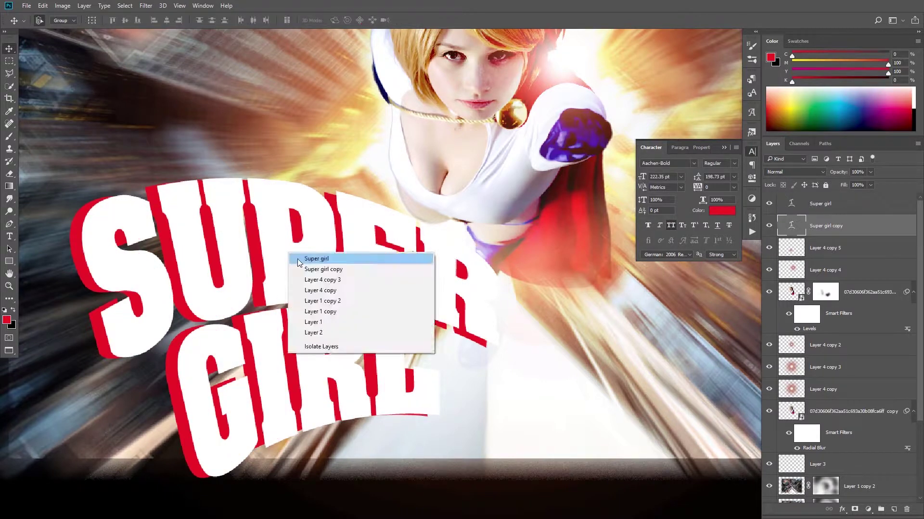
left_click(317, 256)
double_click(867, 210)
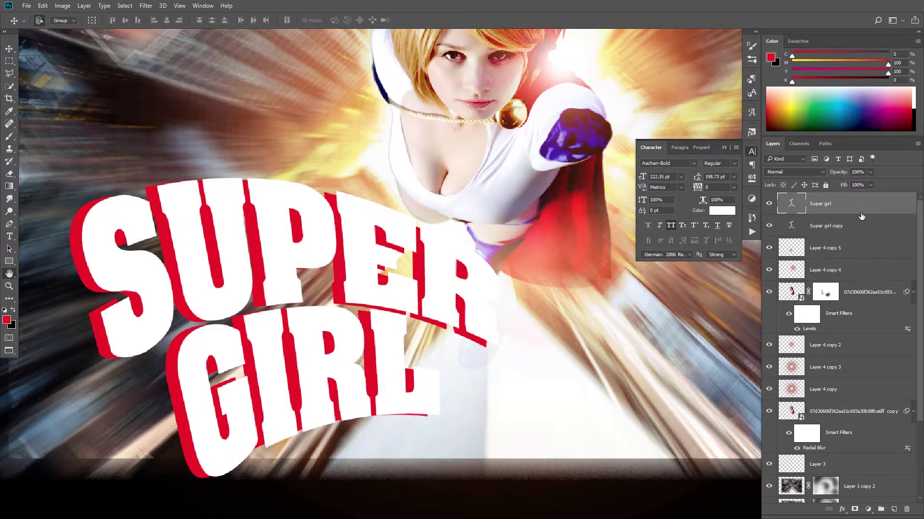
left_click(503, 304)
- Make the black stroke 43 px and add an Outer Glow in a saturated purple
left_click_drag(654, 254, 659, 256)
left_click(524, 391)
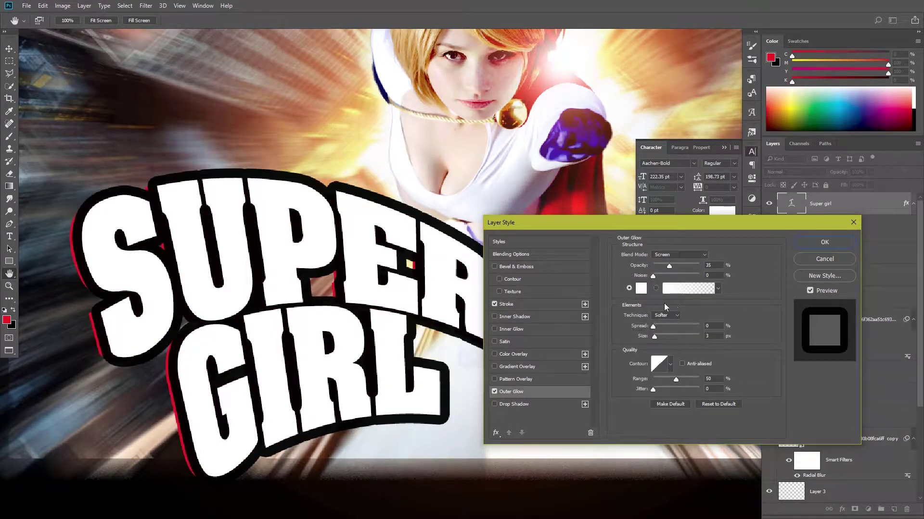
left_click(642, 289)
left_click_drag(730, 332, 728, 320)
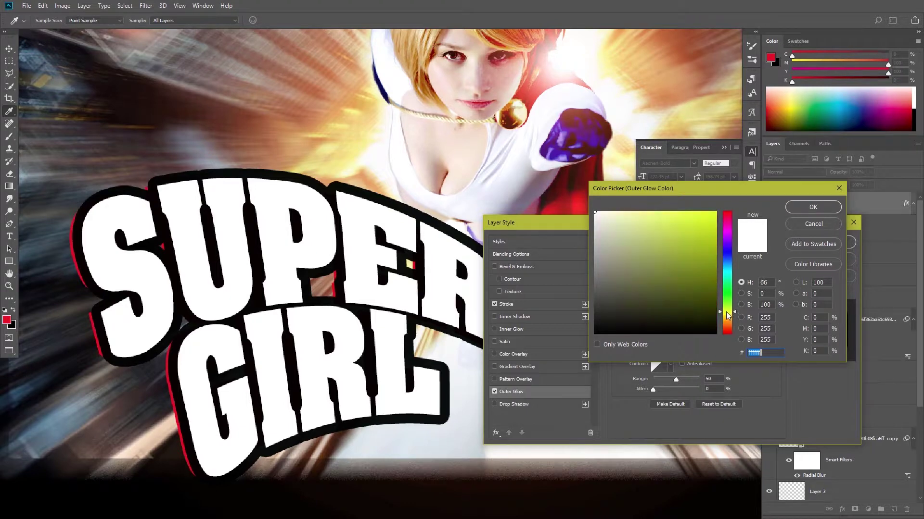
left_click_drag(730, 265, 731, 248)
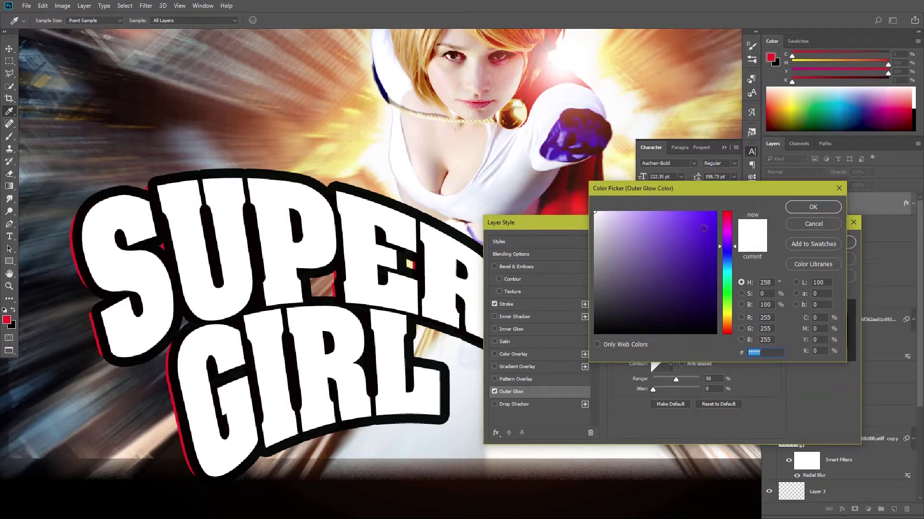
left_click(702, 227)
left_click(813, 207)
- Set the purple glow to Normal blend, 100% spread and 24 px size, and enable Drop Shadow
left_click(704, 256)
left_click(678, 268)
mouse_move(667, 336)
left_mouse_down()
mouse_move(665, 326)
mouse_move(701, 327)
mouse_move(660, 337)
left_mouse_up()
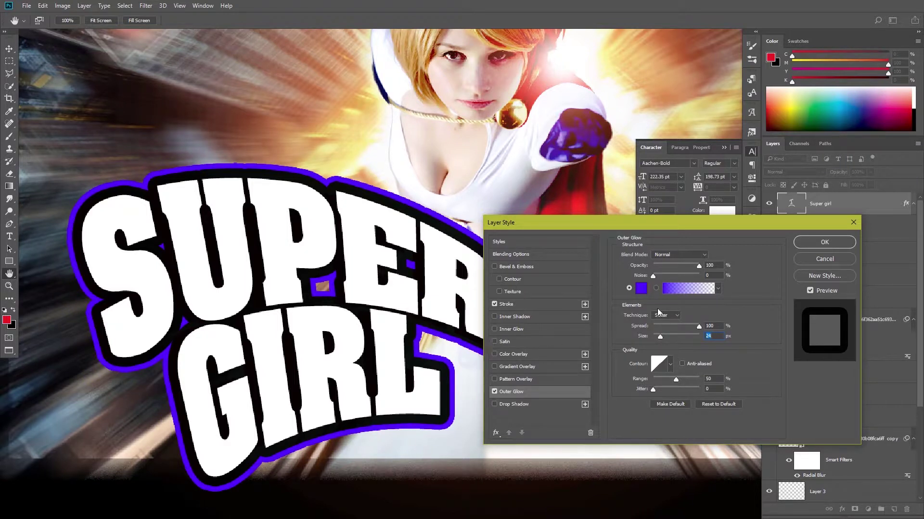
left_click(526, 405)
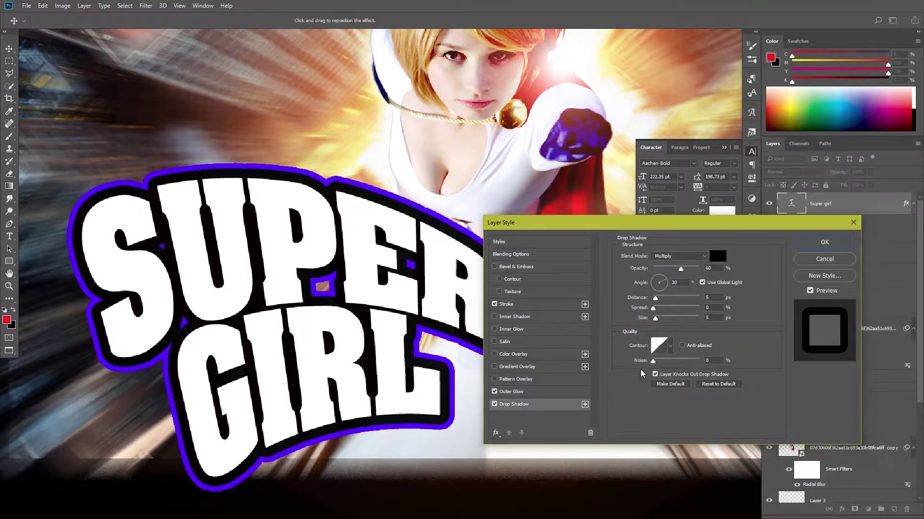
- Make the drop shadow fully opaque and change its colour to yellow
left_click_drag(683, 271, 700, 269)
left_click(719, 262)
mouse_move(728, 332)
left_mouse_down()
mouse_move(727, 267)
mouse_move(727, 318)
left_mouse_up()
left_click(713, 217)
left_click(703, 218)
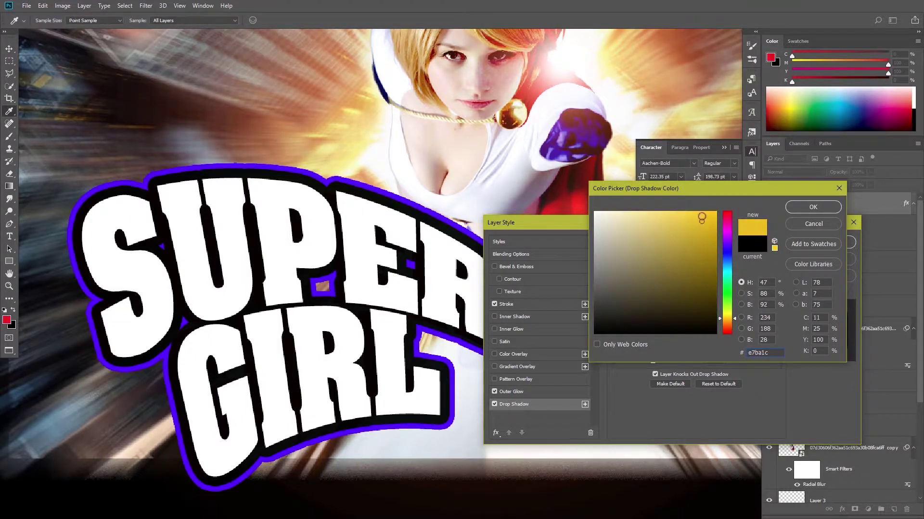
left_click(813, 207)
- Set the yellow shadow to Normal mode, Spread 100, Size 24 px and Distance 8 px
mouse_move(653, 308)
left_mouse_down()
mouse_move(673, 318)
mouse_move(652, 299)
left_mouse_up()
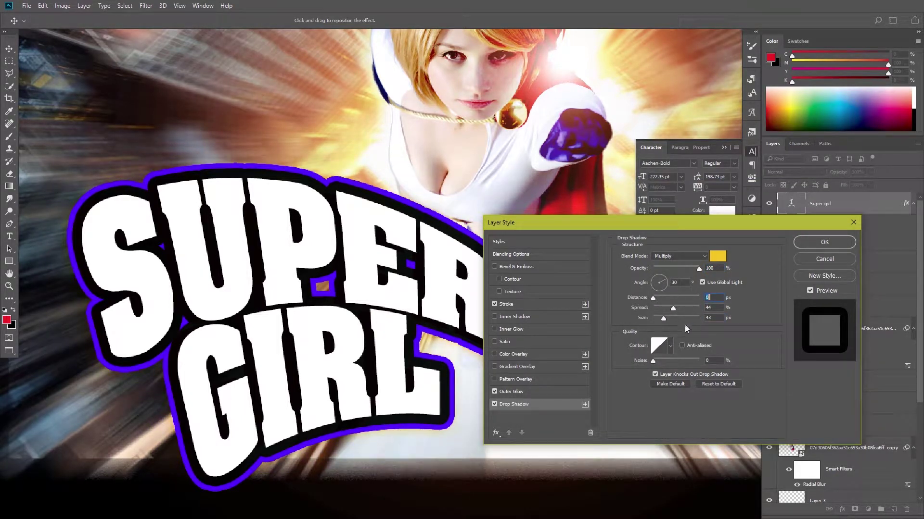
left_click_drag(673, 308, 687, 308)
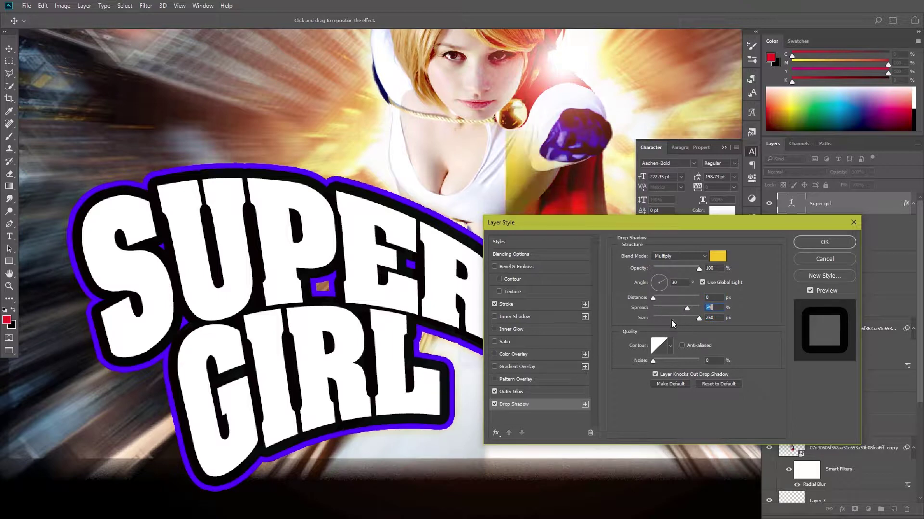
left_click(680, 256)
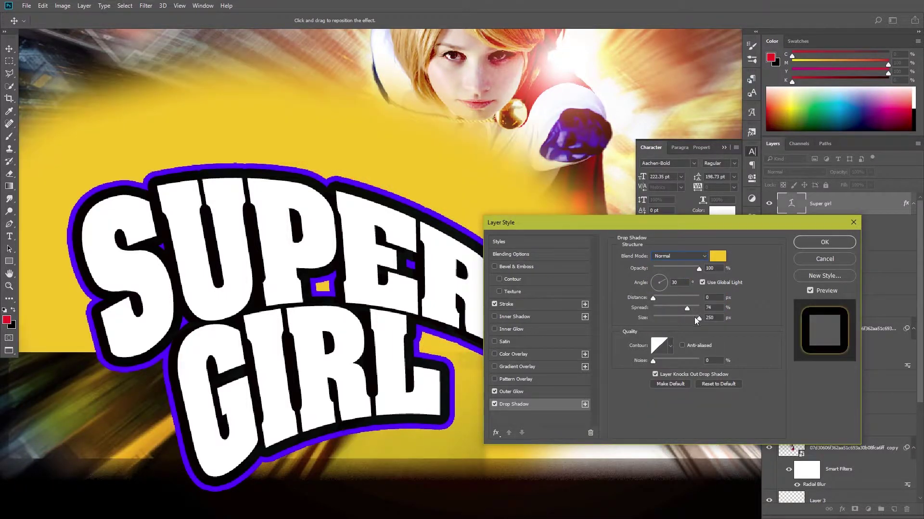
left_click(671, 318)
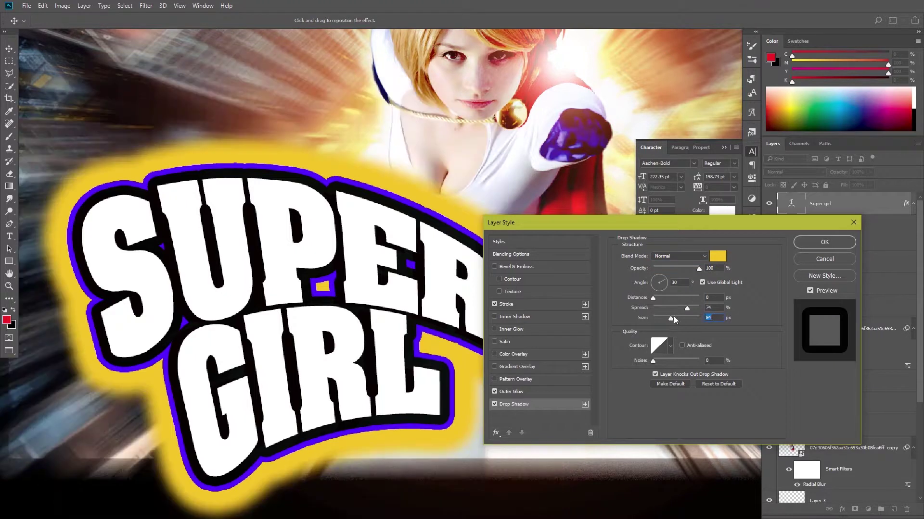
left_click_drag(664, 318, 663, 318)
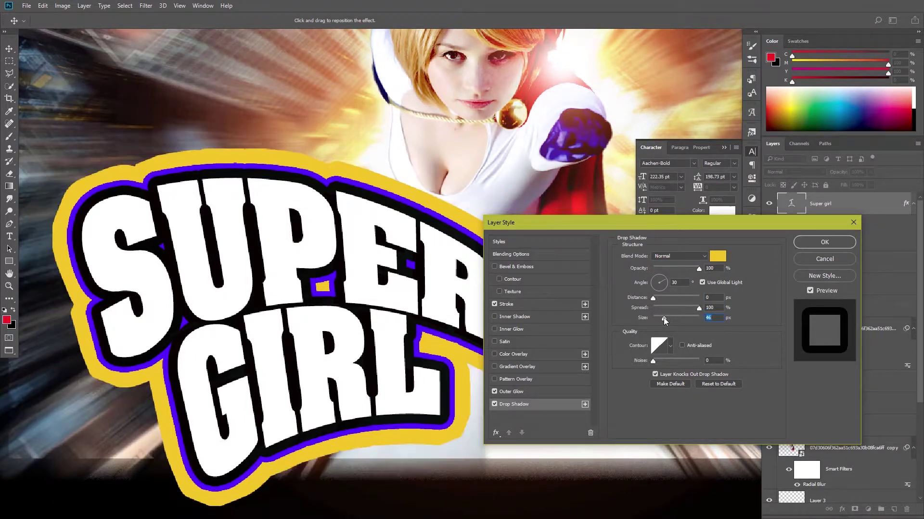
left_click_drag(317, 370, 348, 377)
left_click_drag(664, 319, 660, 320)
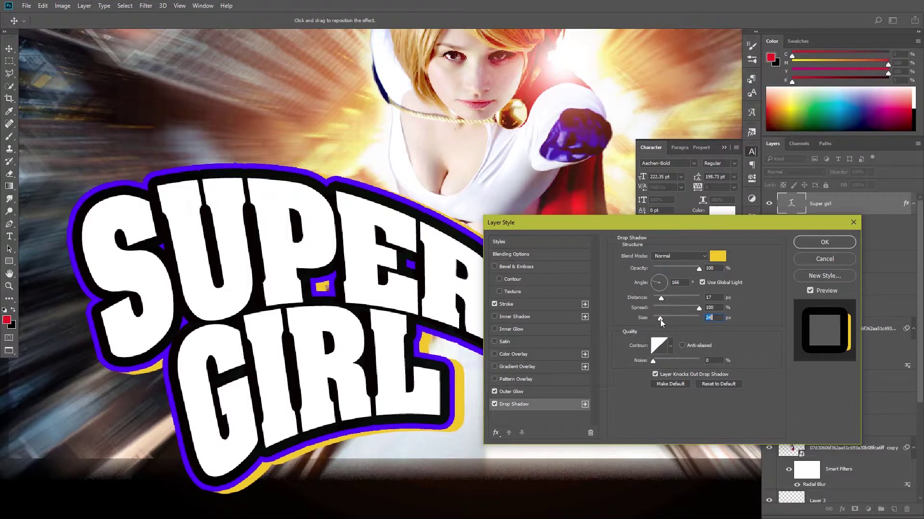
left_click_drag(433, 394, 469, 373)
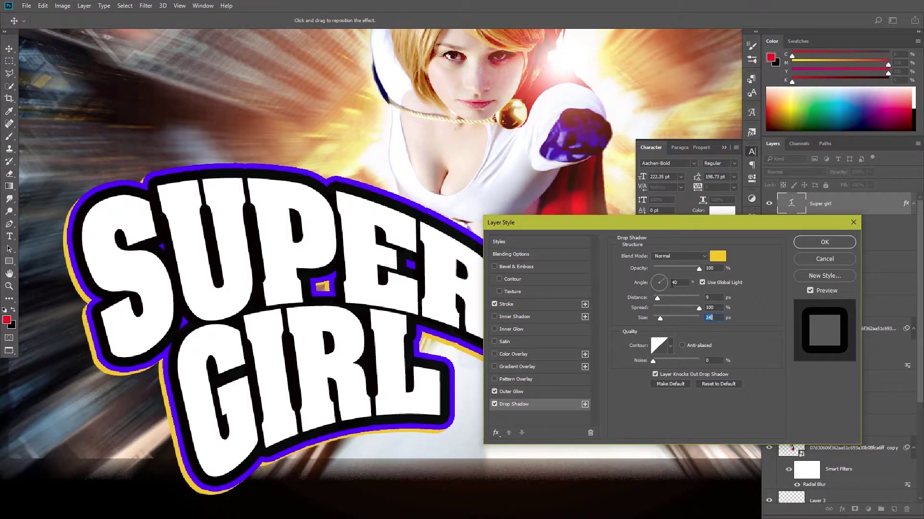
left_click_drag(662, 298, 659, 299)
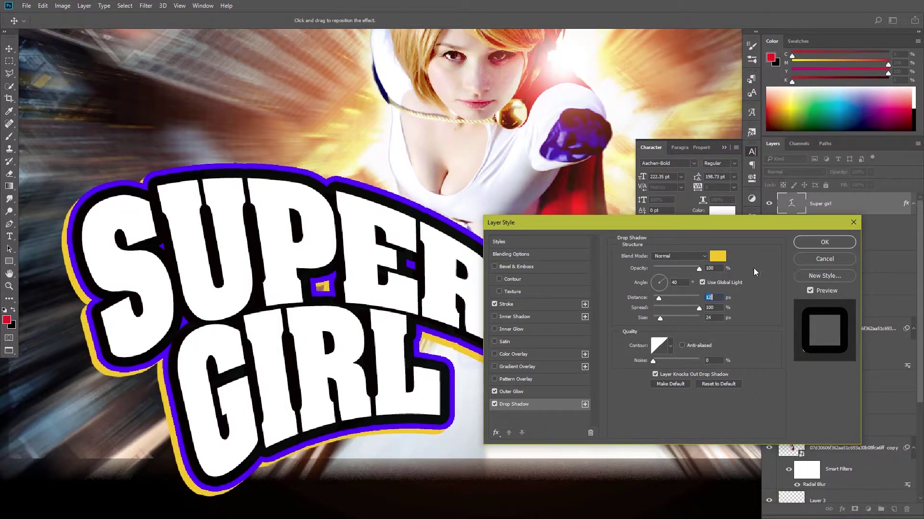
- Try an orange Inner Shadow pushed 16 px into the letters
left_click(510, 316)
left_click(719, 256)
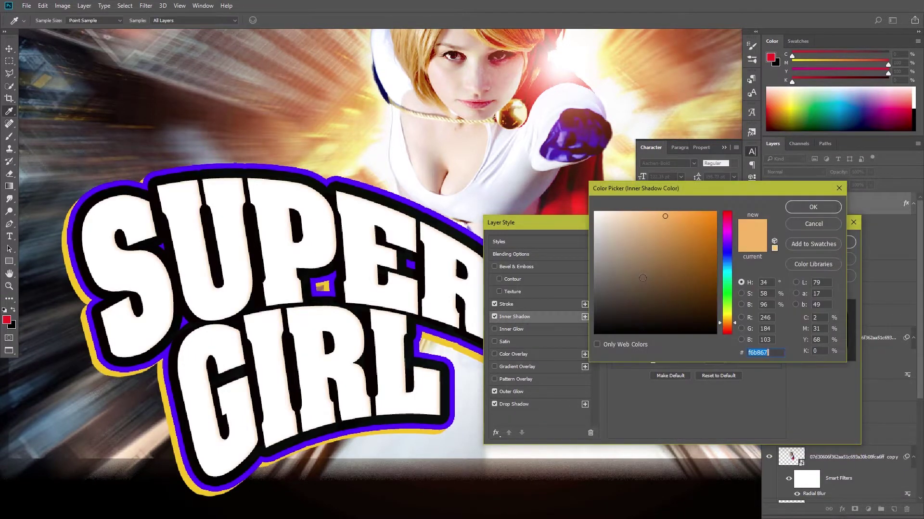
left_click(813, 208)
left_click_drag(654, 299, 653, 298)
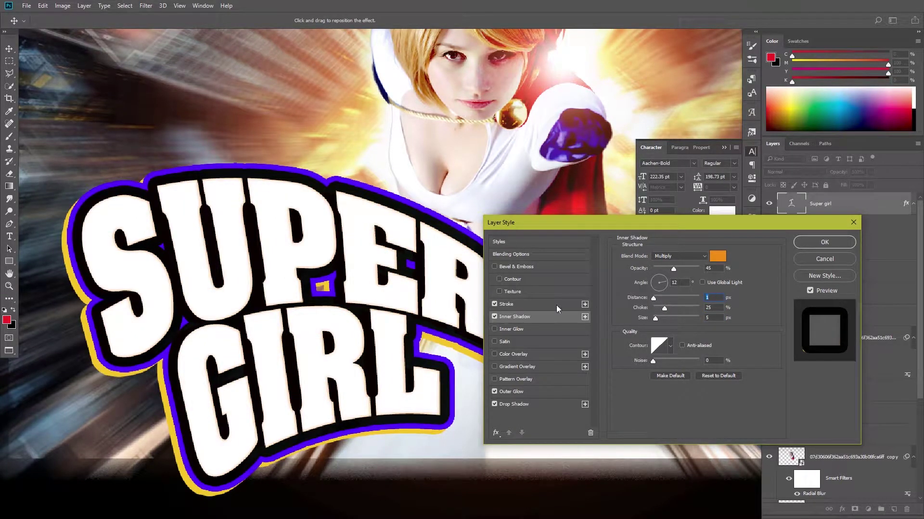
left_click(717, 256)
left_click(802, 235)
- Swap the Inner Shadow for a deep Inner Bevel lit at angle 31, altitude 58
left_click(513, 266)
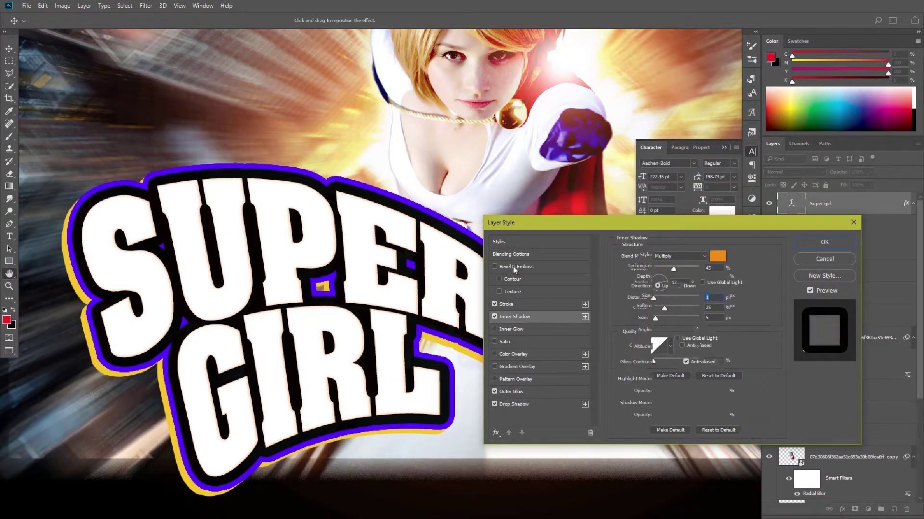
left_click(494, 317)
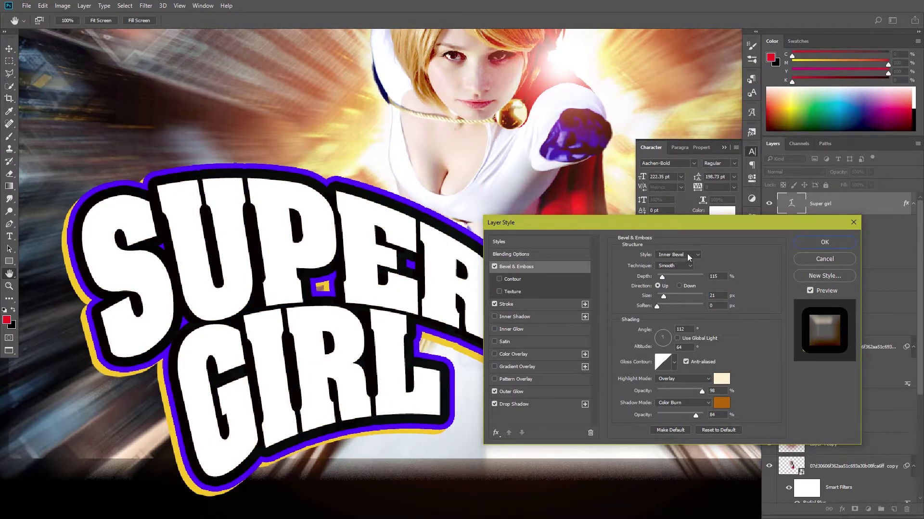
left_click_drag(662, 277, 666, 277)
left_click_drag(664, 296, 671, 306)
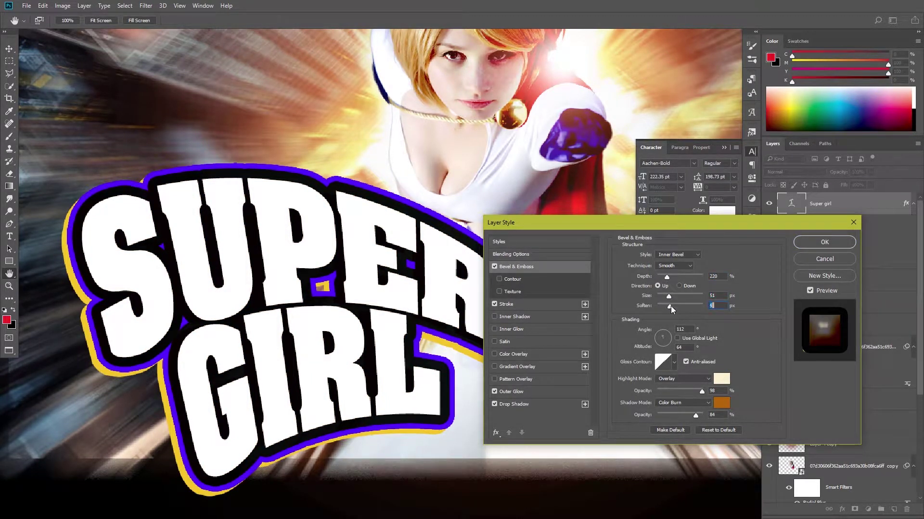
left_click(658, 332)
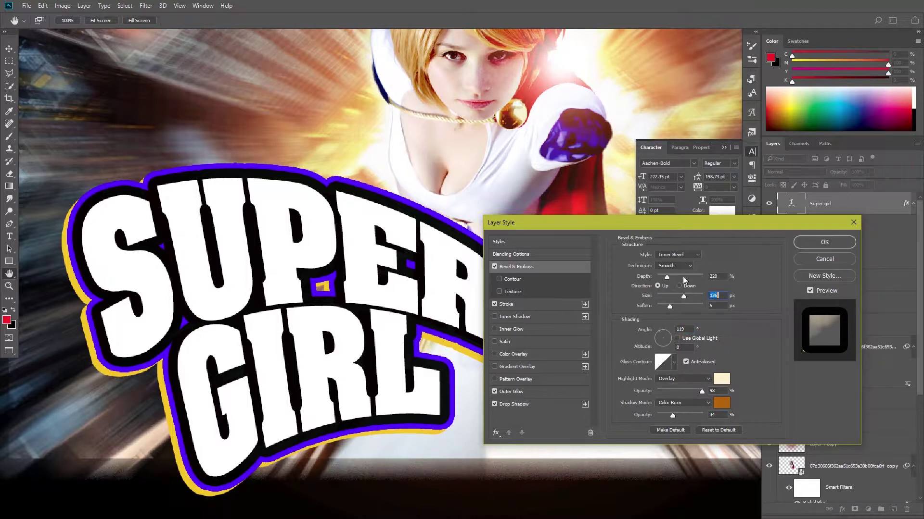
left_click_drag(672, 279, 692, 277)
left_click(507, 277)
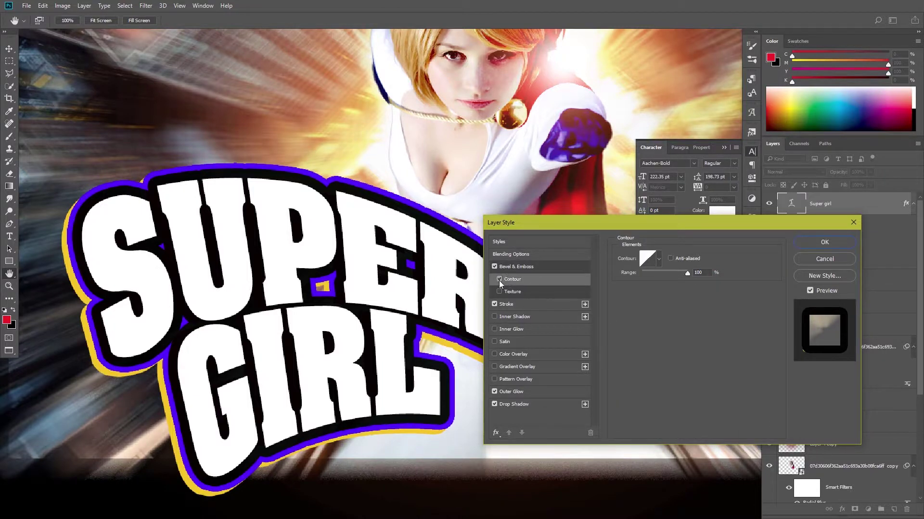
left_click(531, 267)
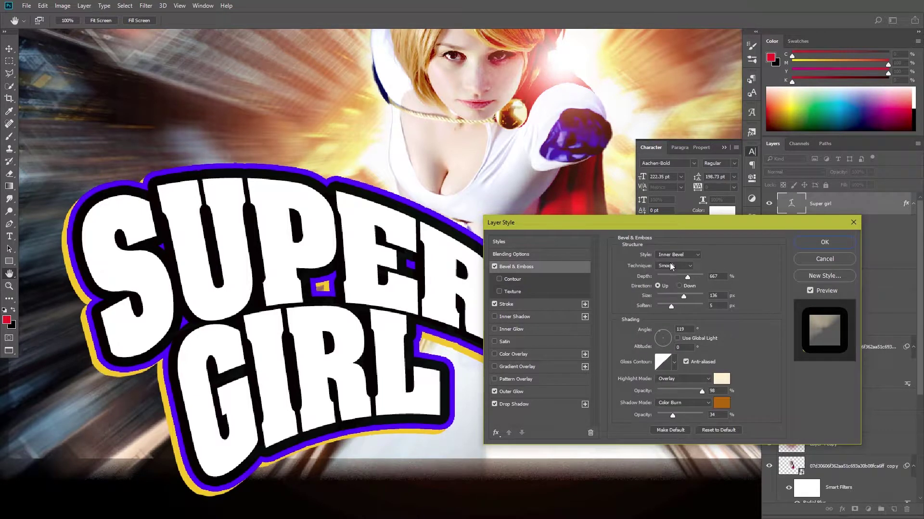
left_click_drag(664, 332, 667, 340)
- Set the bevel highlight colour to white and the shadow colour to black
left_click(721, 379)
left_click(595, 212)
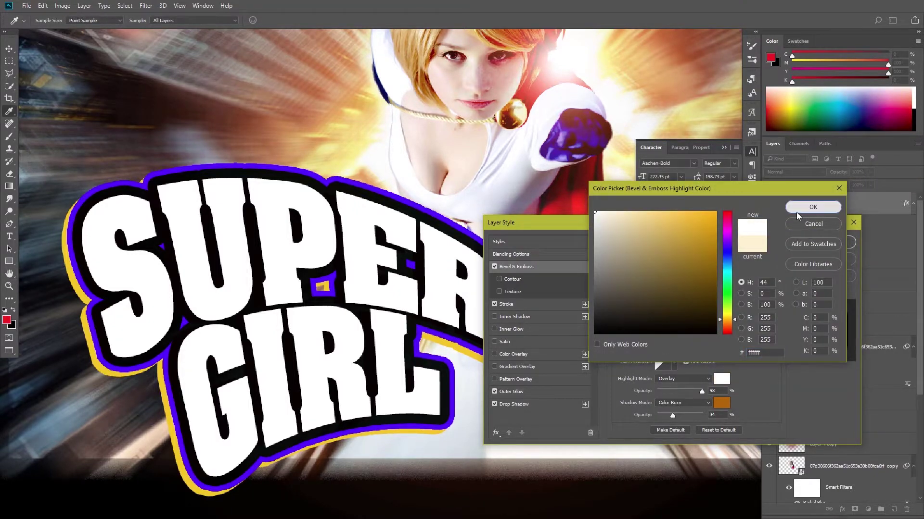
left_click(796, 209)
left_click(721, 403)
left_click(597, 332)
left_click(816, 210)
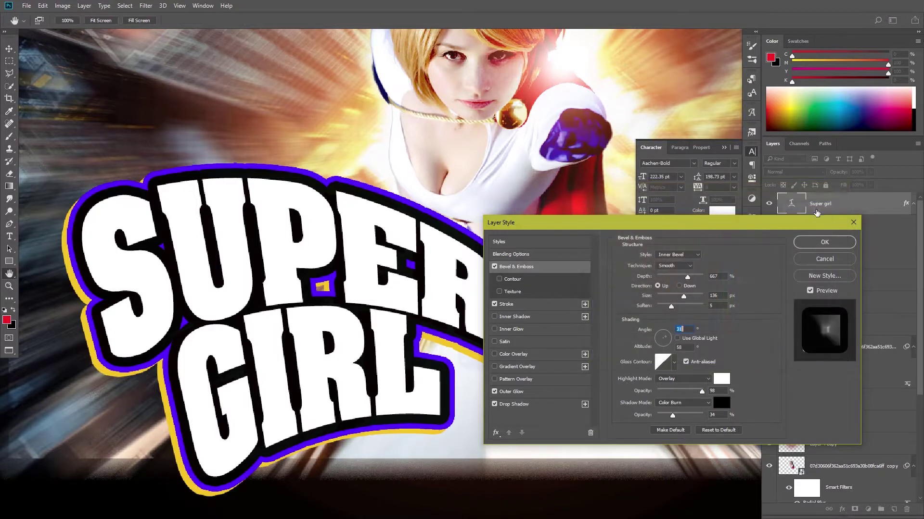
- Use Multiply bevel shadows and Soft Light highlights, lower shadow opacity, and apply the style
left_click(683, 402)
left_click(673, 238)
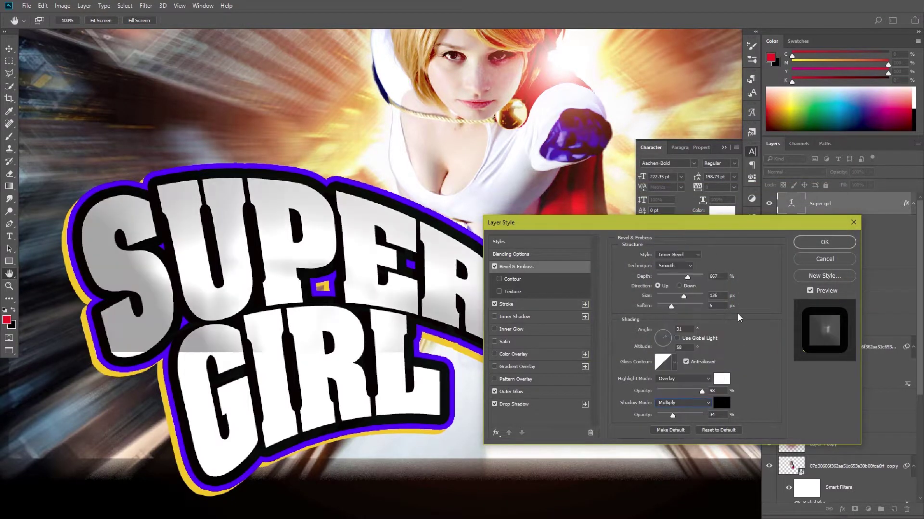
left_click(682, 380)
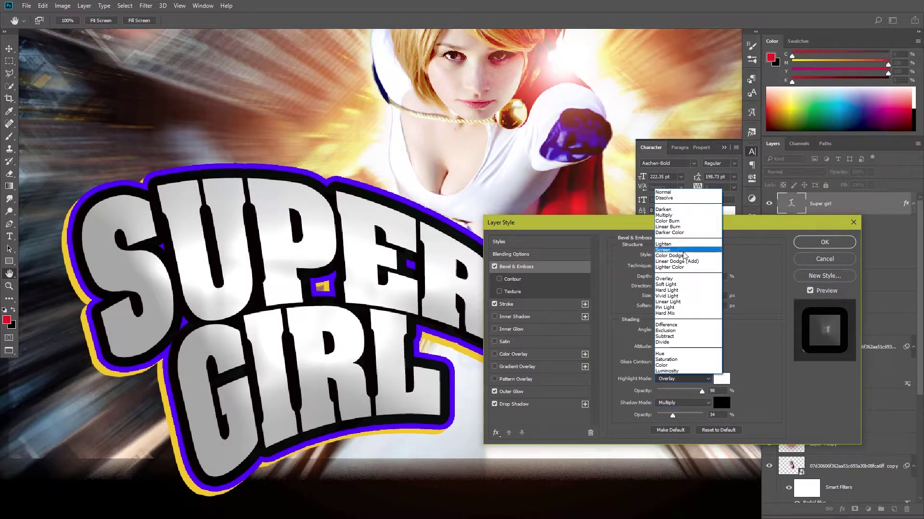
left_click(677, 284)
left_click_drag(672, 415, 669, 417)
left_click_drag(687, 278, 693, 278)
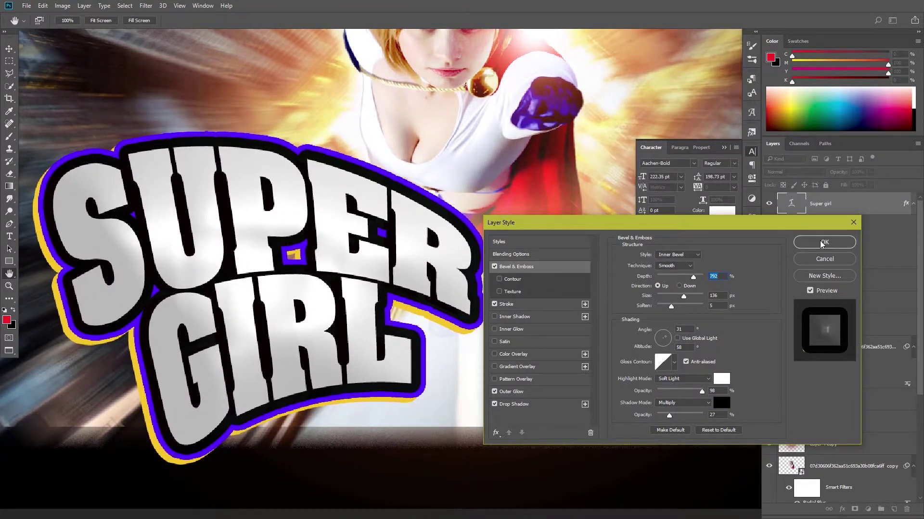
left_click(824, 242)
- Stretch the white SUPER GIRL title wider and shorter
key("v")
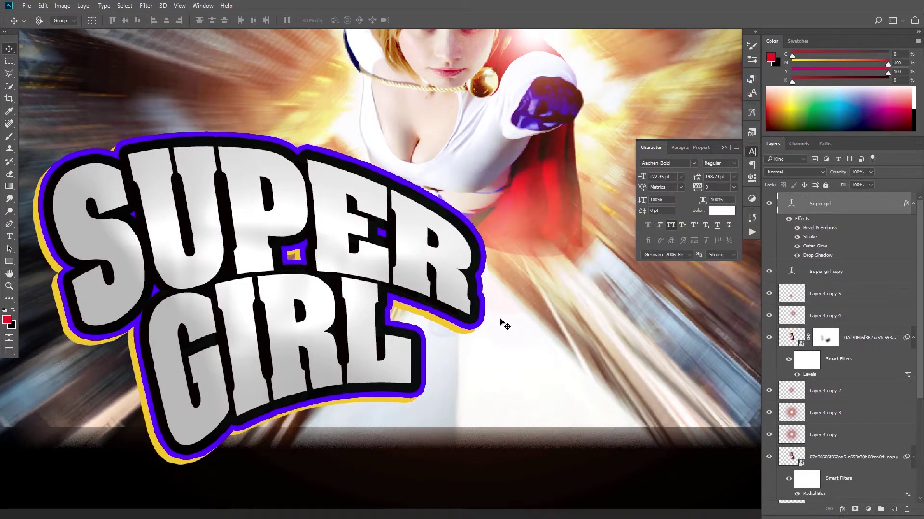
key("ctrl+minus")
key("ctrl+plus")
key("ctrl+t")
mouse_move(511, 181)
left_mouse_down()
mouse_move(527, 208)
mouse_move(548, 193)
left_mouse_up()
key("Return")
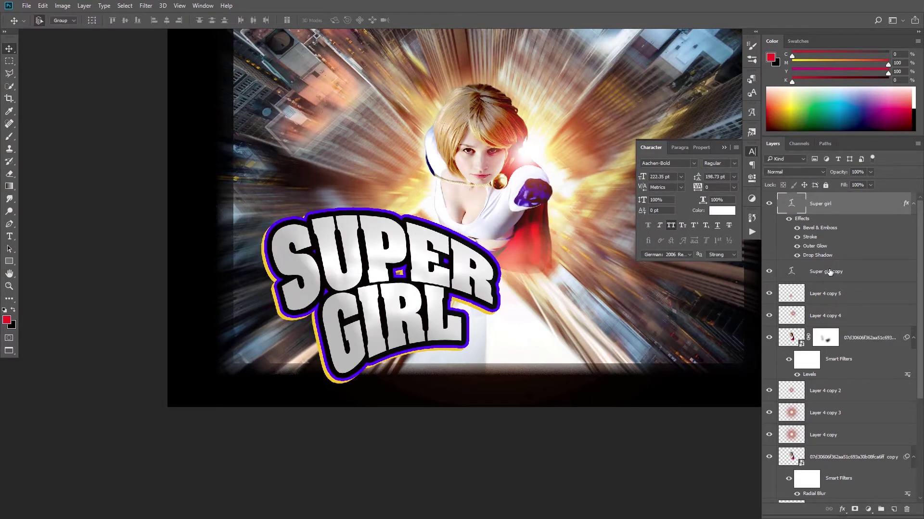
- Scale the Super girl copy text up to about 109%
left_click(829, 272)
key("ctrl+t")
mouse_move(495, 176)
left_mouse_down()
mouse_move(523, 172)
mouse_move(505, 182)
left_mouse_up()
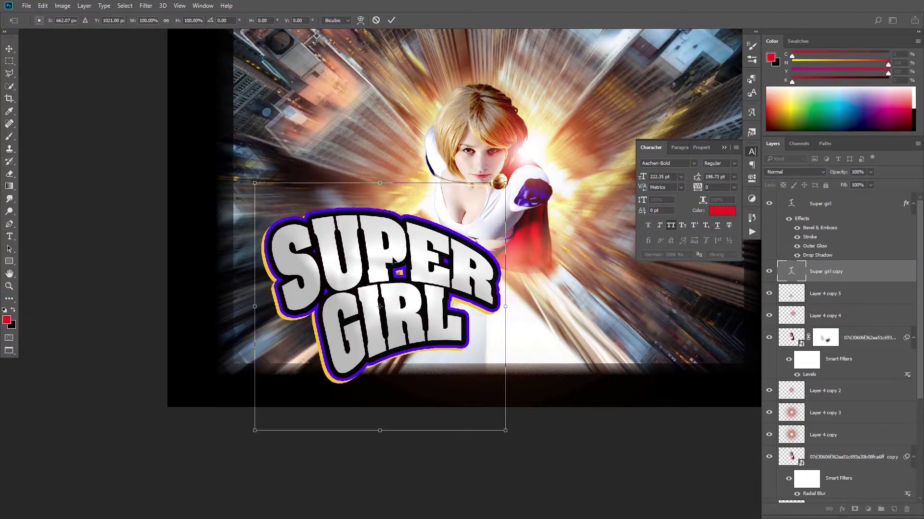
key("Return")
- Stack the red Super girl copy above the white title, offset 23 px right, 9 px up
left_click(454, 311, "ctrl")
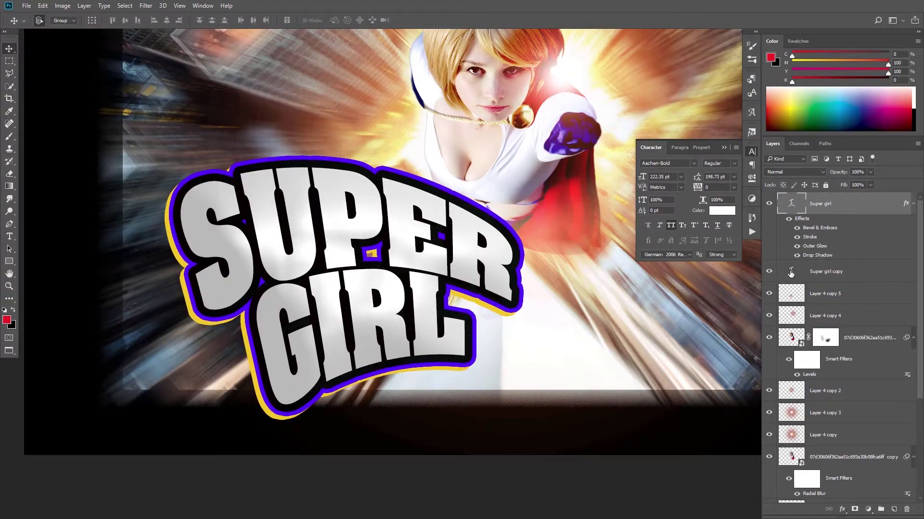
left_click_drag(791, 272, 817, 199)
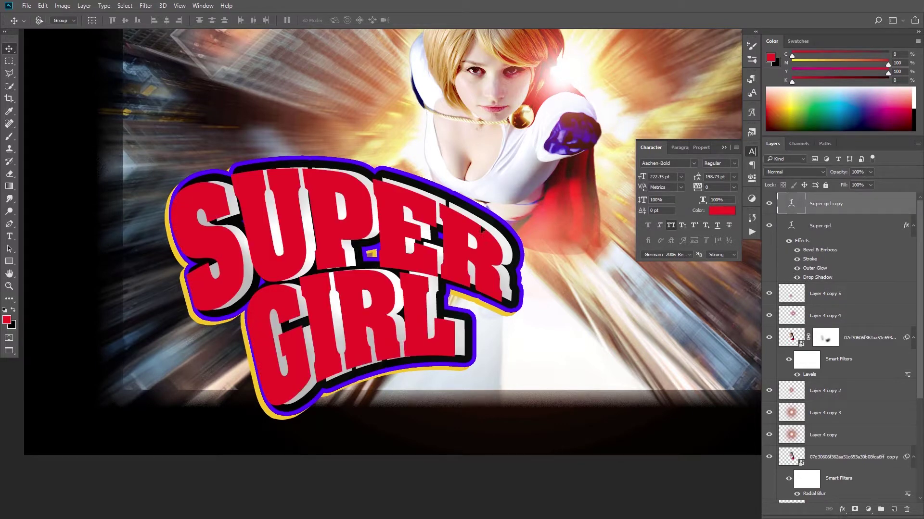
left_click_drag(478, 229, 490, 223)
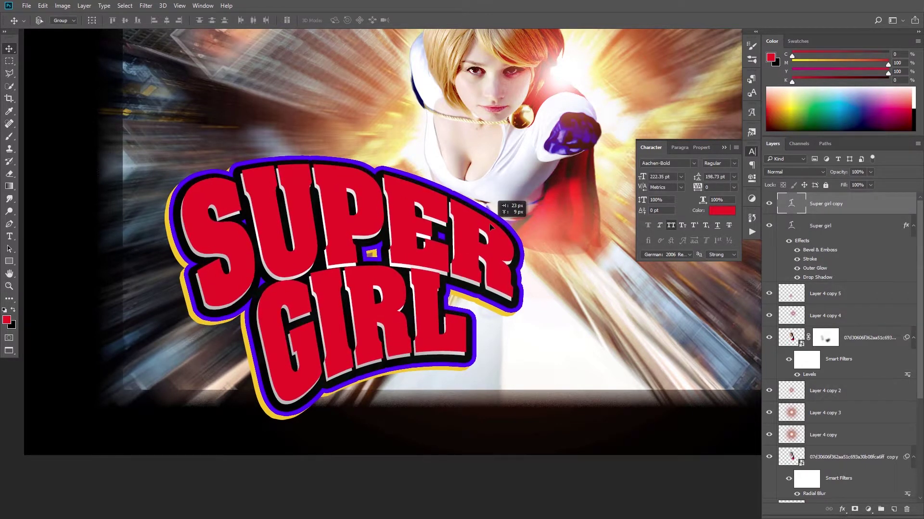
left_click_drag(489, 223, 489, 224)
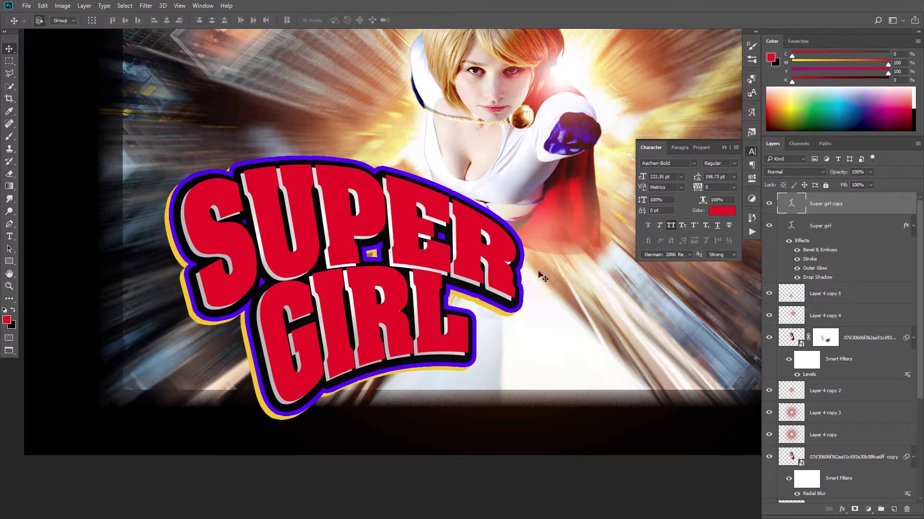
left_click_drag(842, 235, 848, 236)
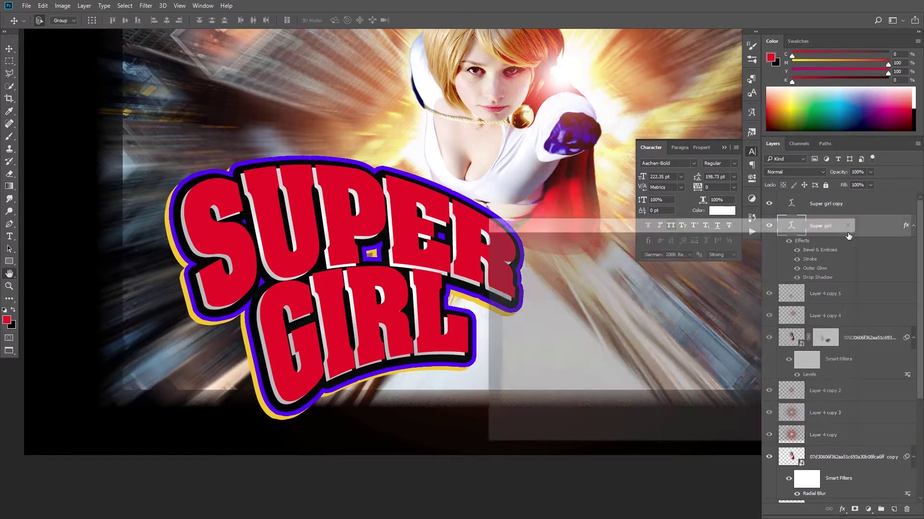
- Change the white title's Outer Glow to light grey with size 21
double_click(848, 236)
left_click(514, 392)
left_click(646, 290)
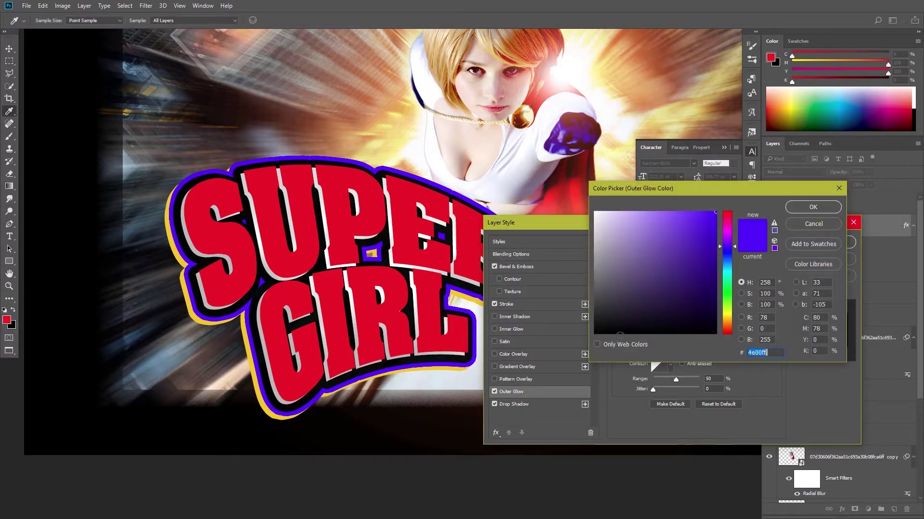
left_click(593, 241)
left_click(818, 209)
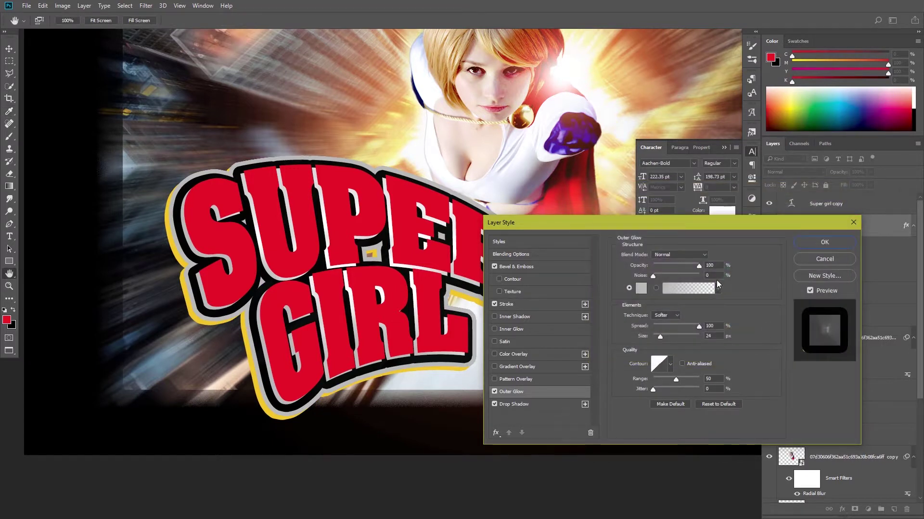
left_click_drag(659, 339, 658, 337)
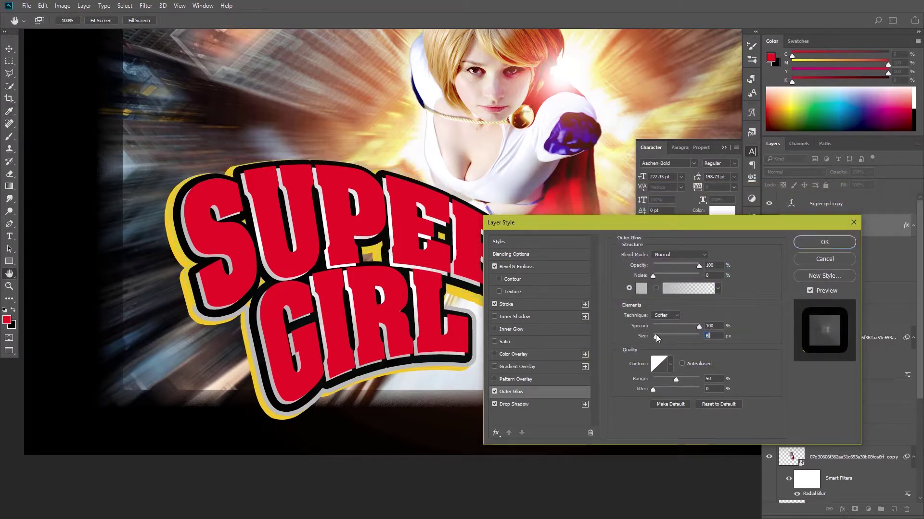
- Set the title's Drop Shadow colour to black
left_click(529, 405)
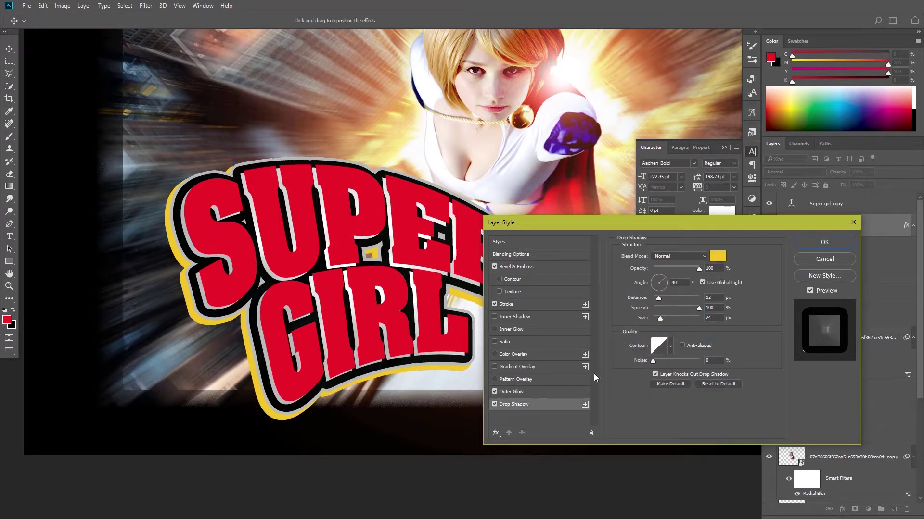
left_click(716, 257)
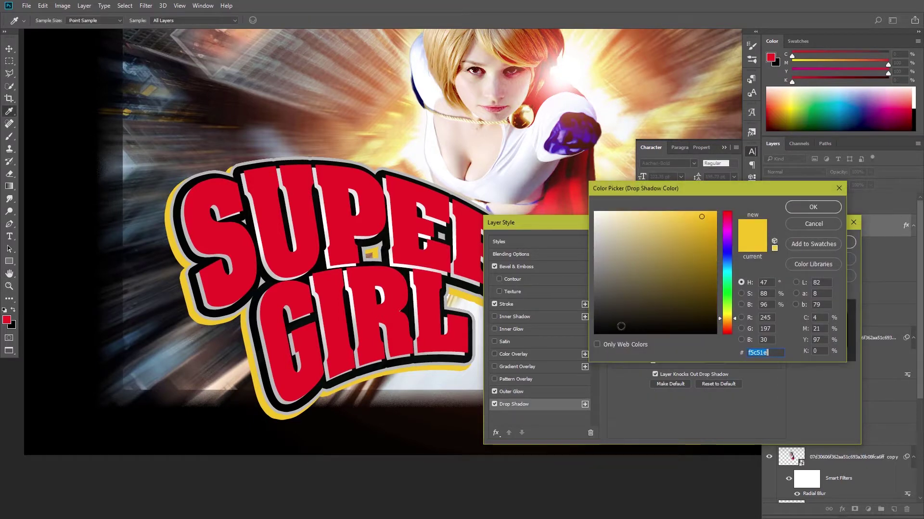
left_click(620, 326)
left_click(803, 208)
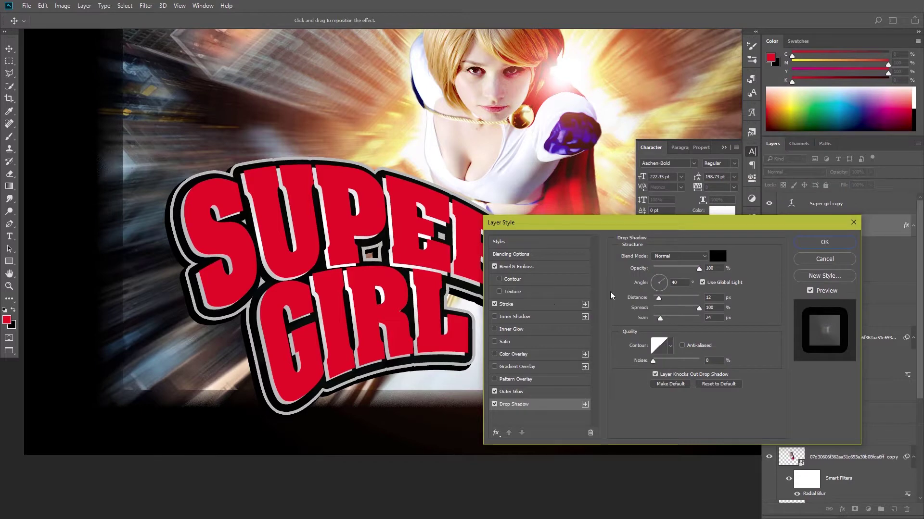
- Make the title's Stroke gold yellow in Normal blend mode
left_click(506, 304)
left_click(635, 326)
left_click_drag(726, 272, 724, 317)
left_click_drag(683, 253, 714, 215)
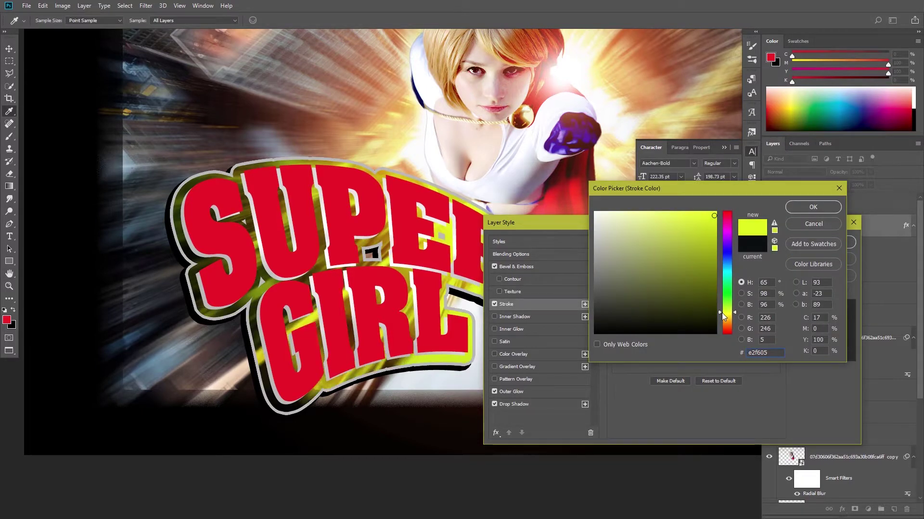
left_click(723, 317)
left_click(812, 207)
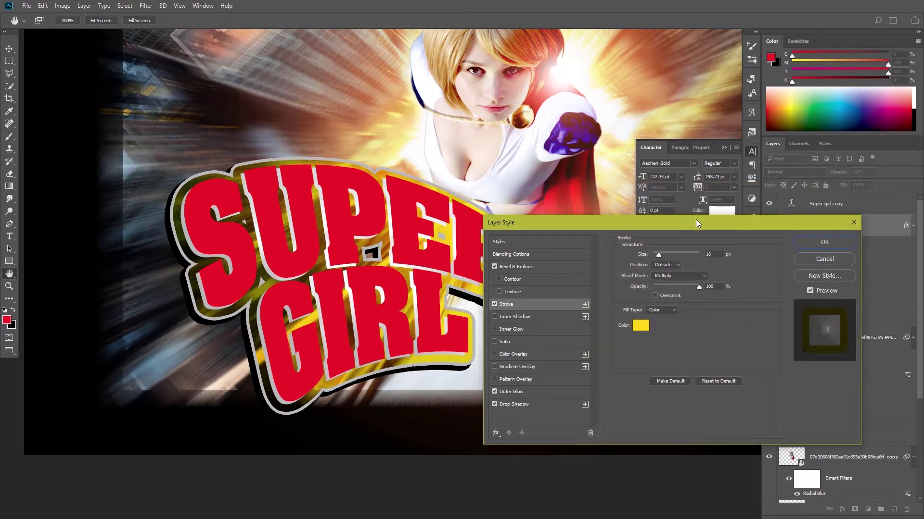
left_click(680, 277)
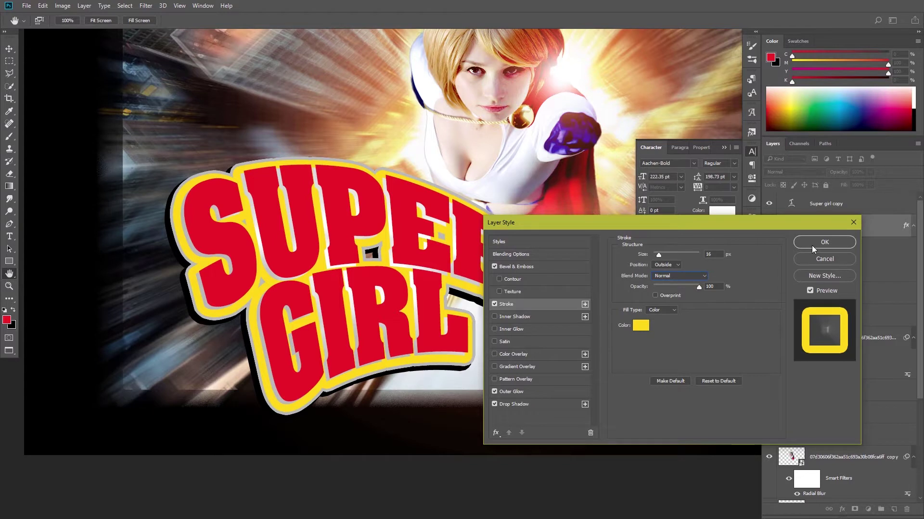
- Darken the bevel shadow to 73% opacity and apply the effects
left_click(516, 267)
left_click_drag(685, 415, 696, 416)
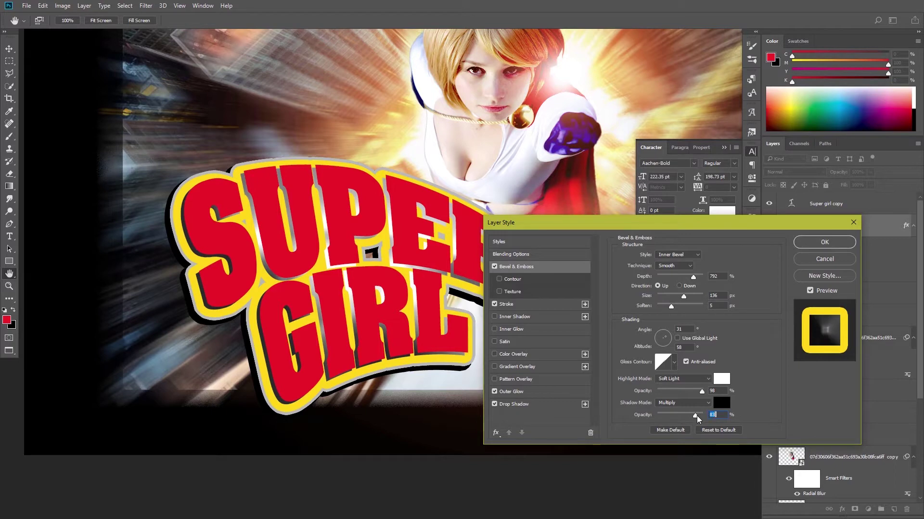
key("Return")
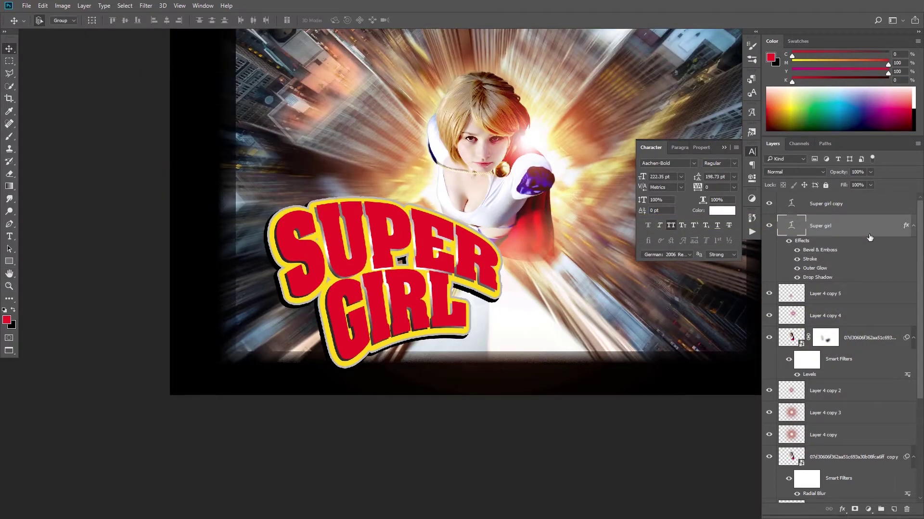
- Give Super girl copy a Bevel & Emboss with size 65 px and 29% shadow opacity
left_click(852, 205)
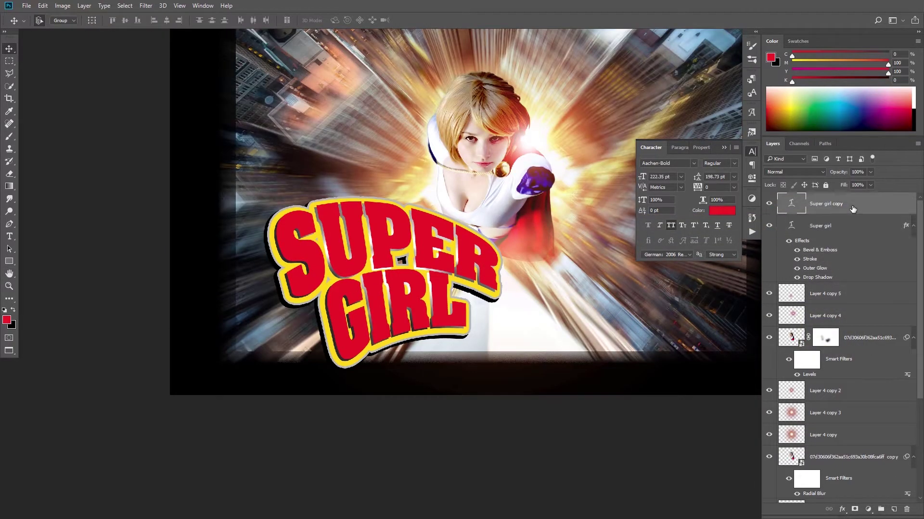
double_click(878, 207)
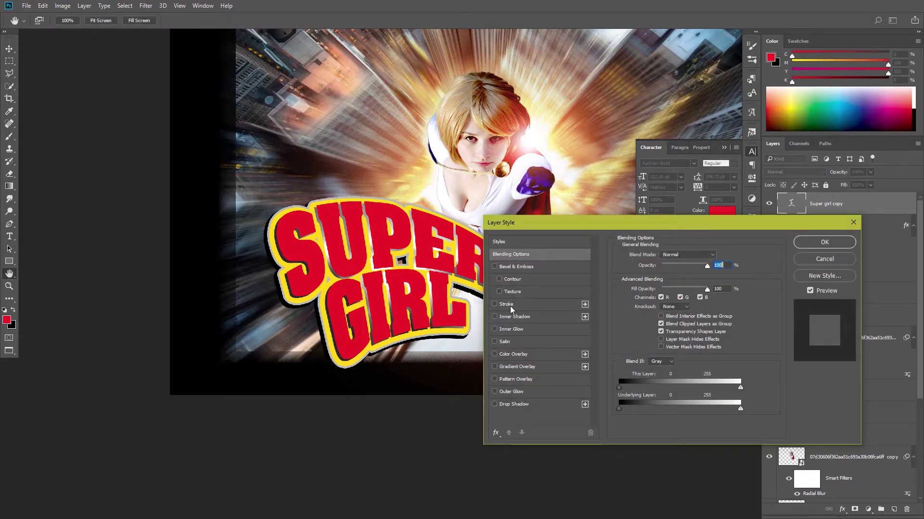
left_click(513, 268)
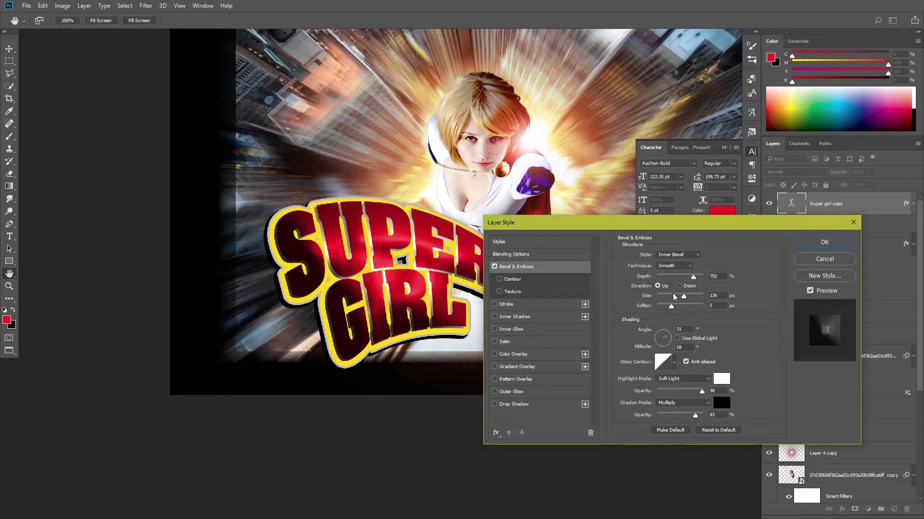
left_click_drag(667, 297, 671, 296)
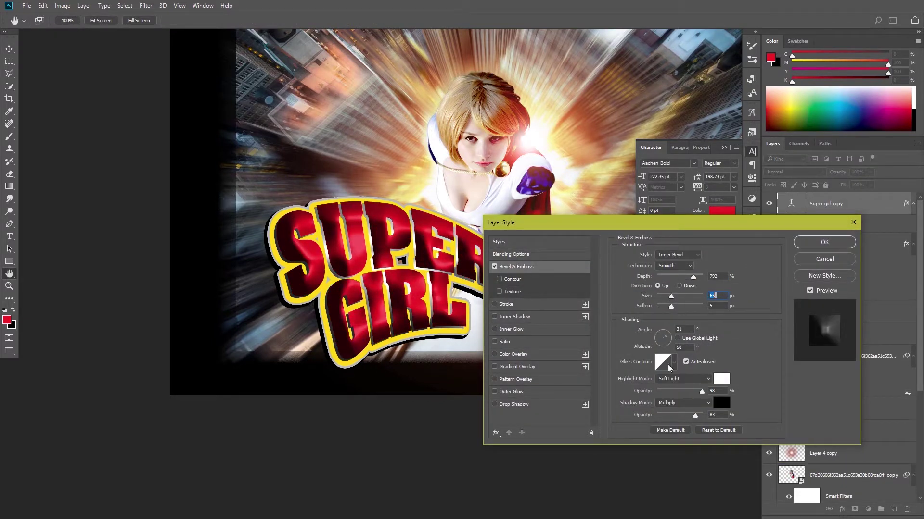
left_click(670, 416)
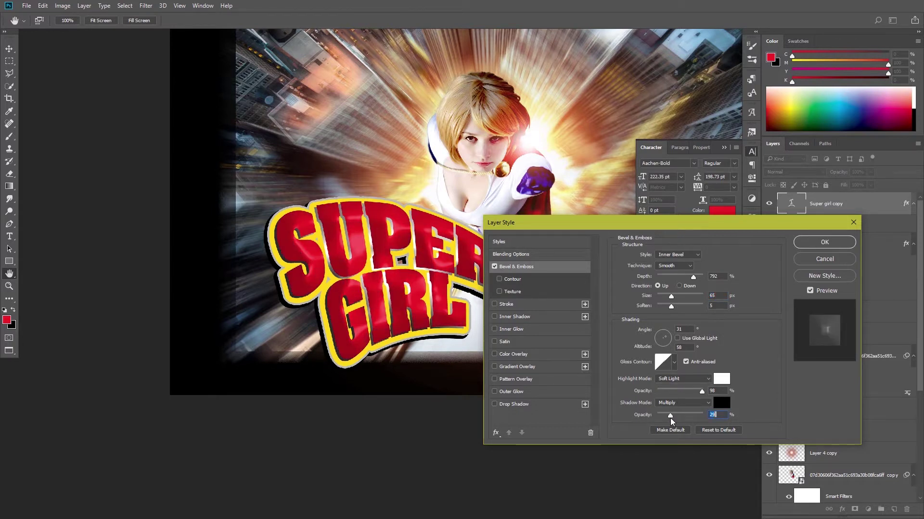
- Add a tight white Outer Glow to the copy and apply the effects
left_click(511, 391)
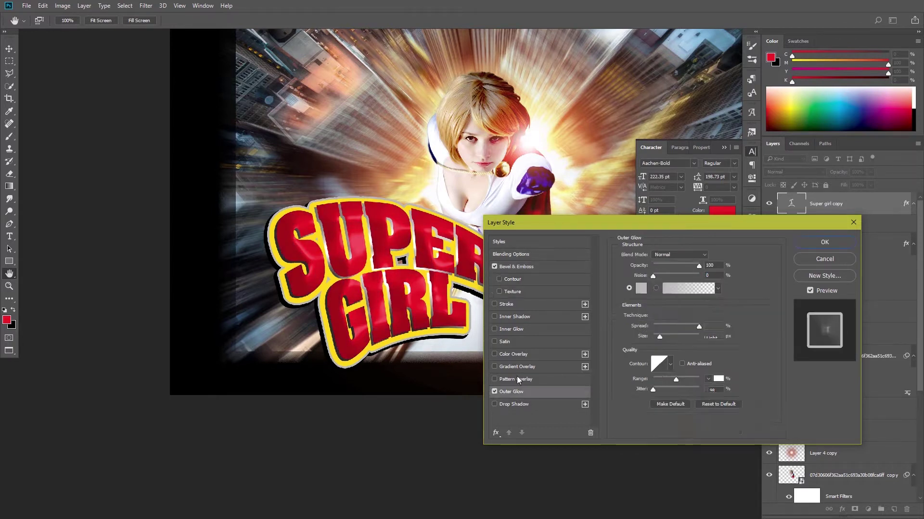
left_click(641, 287)
left_click(621, 217)
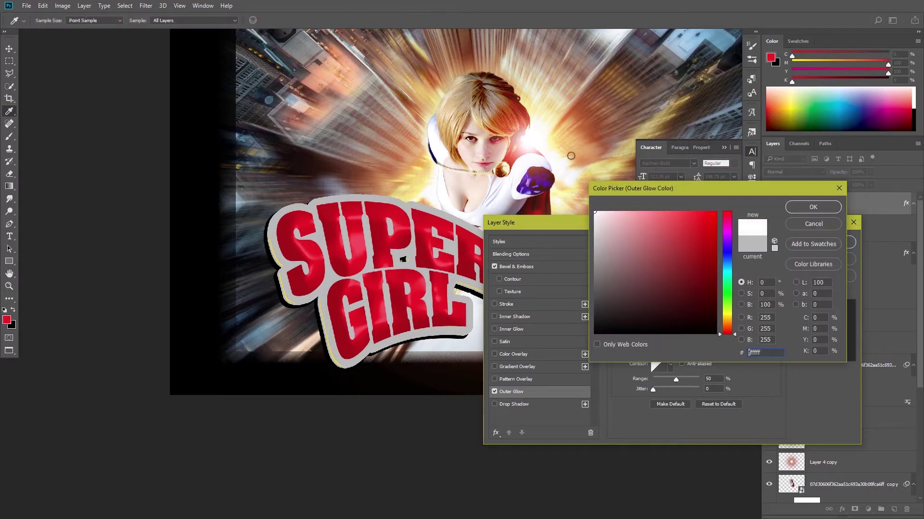
left_click(801, 212)
mouse_move(660, 336)
left_mouse_down()
mouse_move(657, 327)
mouse_move(658, 337)
left_mouse_up()
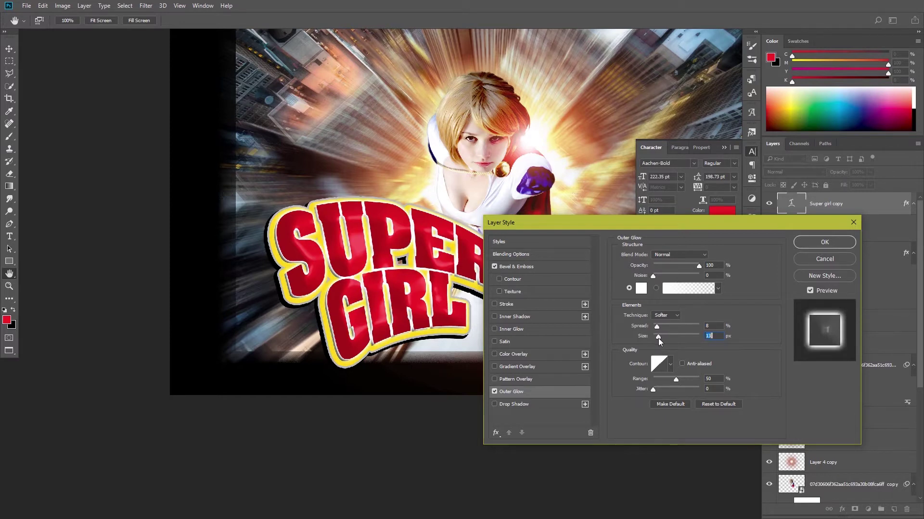
key("Return")
key("ctrl+minus")
key("ctrl+minus")
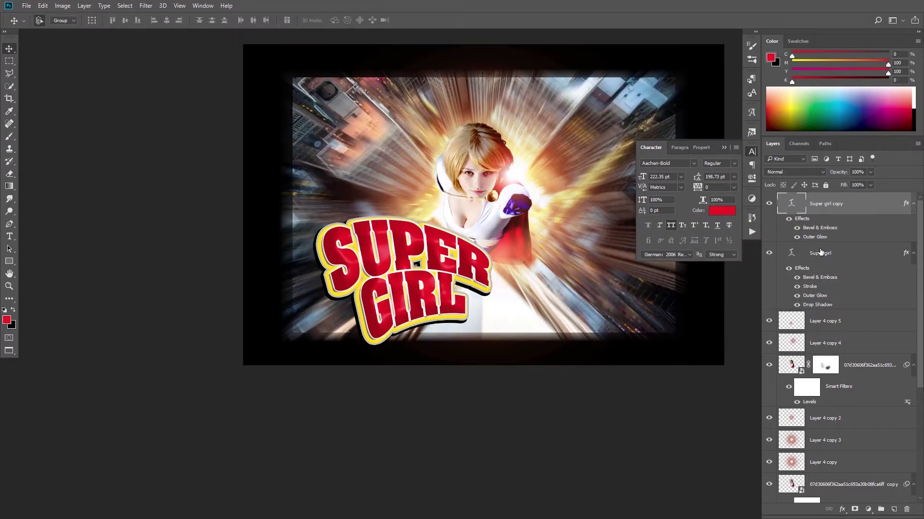
- Scale both SUPER GIRL title layers together and shift them left
left_click(849, 251, "ctrl")
key("ctrl+t")
left_click_drag(485, 232, 471, 250)
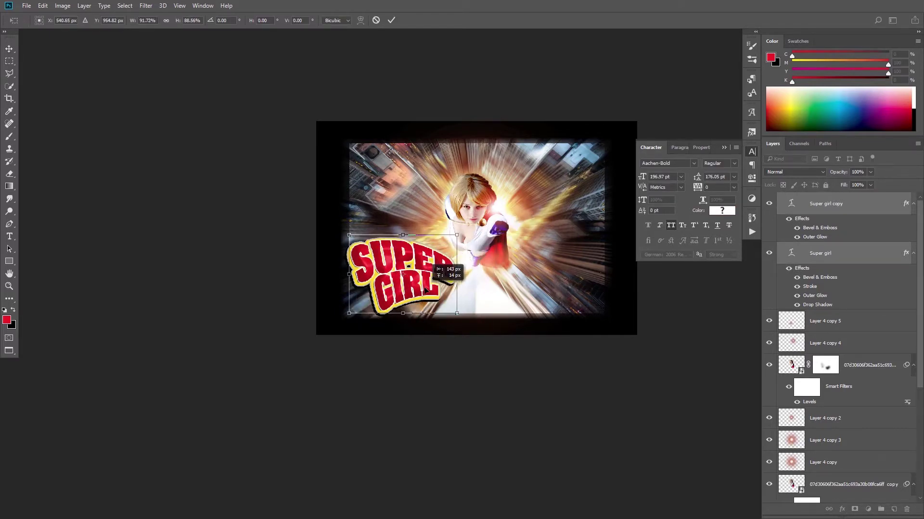
mouse_move(474, 315)
left_mouse_down()
mouse_move(487, 358)
mouse_move(488, 335)
left_mouse_up()
key("Return")
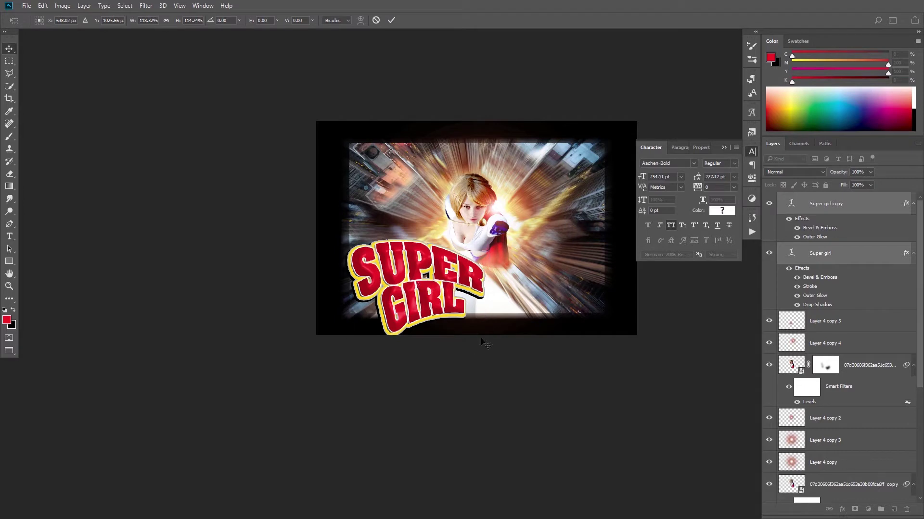
- Shrink the title into the lower left and make Layer 4 copy 3 visible again
key("ctrl+t")
left_click_drag(485, 231, 478, 244)
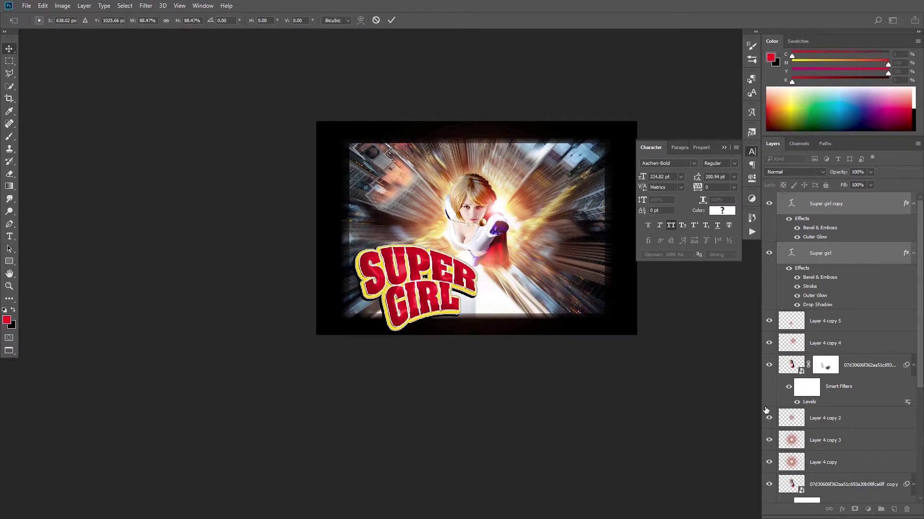
key("Return")
left_click(791, 440)
left_click(769, 440)
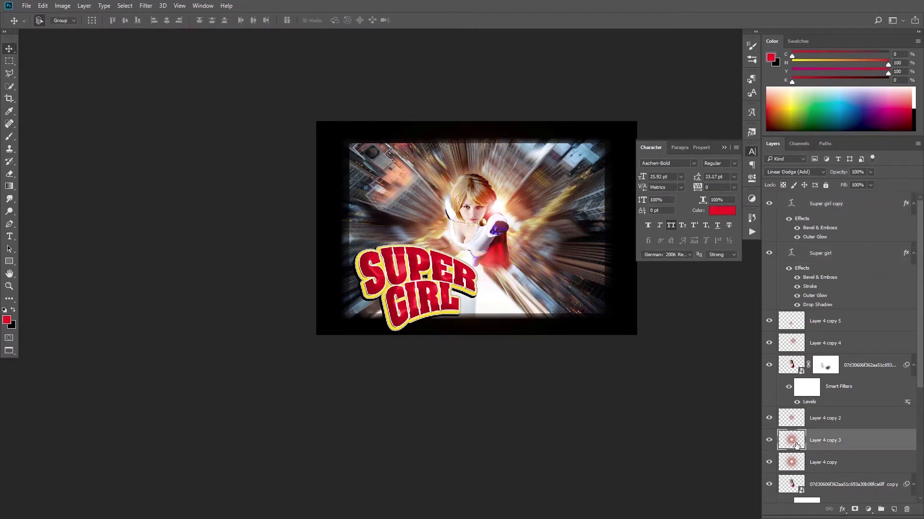
- Move Layer 4 copy 3 below Layer 4 copy and tint it Hue -37, Saturation +39, Lightness -21
key("ctrl+bracketleft")
key("ctrl+u")
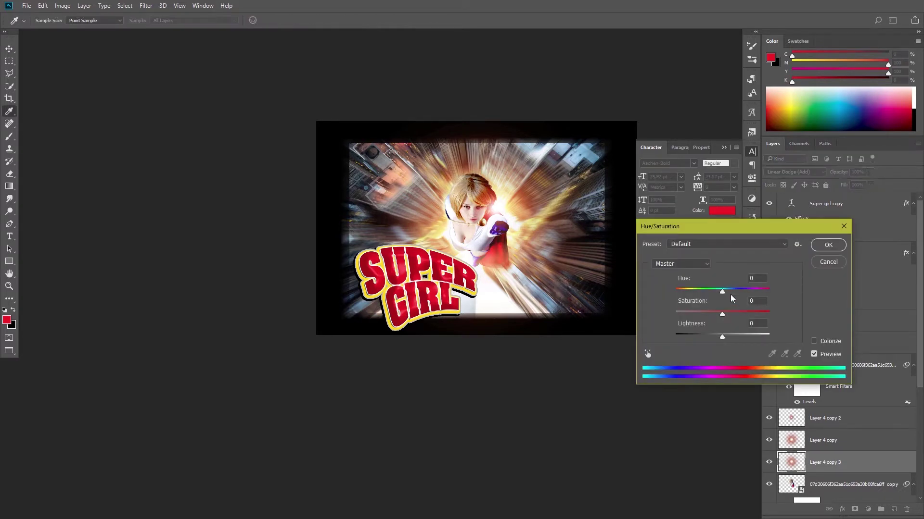
mouse_move(736, 291)
left_mouse_down()
mouse_move(770, 297)
mouse_move(698, 296)
mouse_move(741, 316)
mouse_move(712, 336)
left_mouse_up()
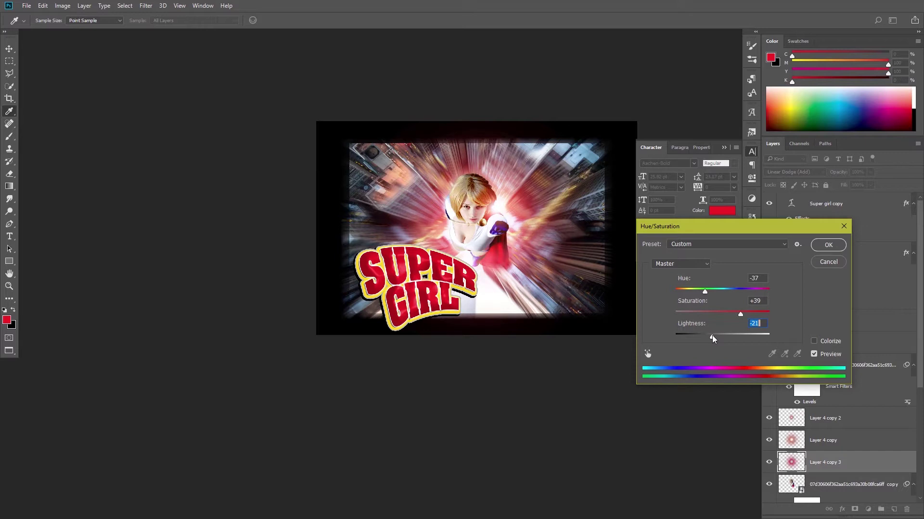
key("Return")
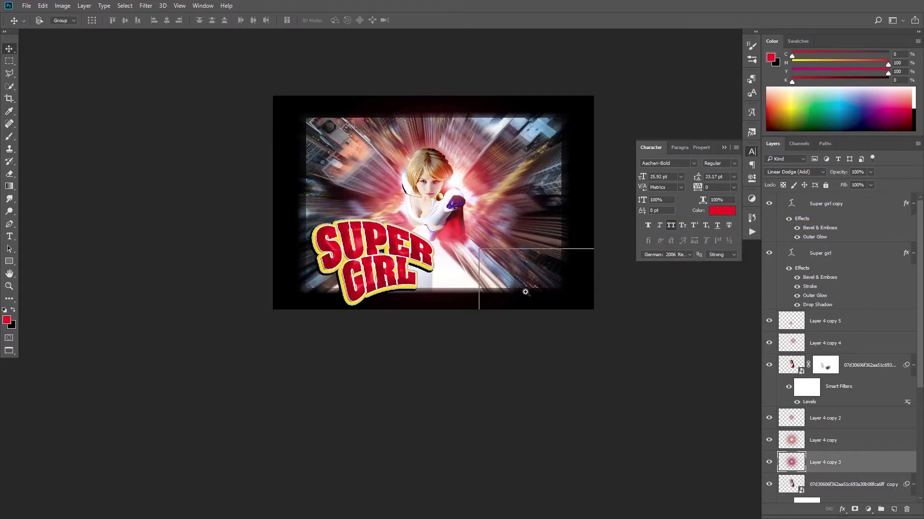
key("ctrl+plus")
- Select Layer 4 copy 4 and Layer 4 copy 5 and enlarge them slightly
right_click(411, 202)
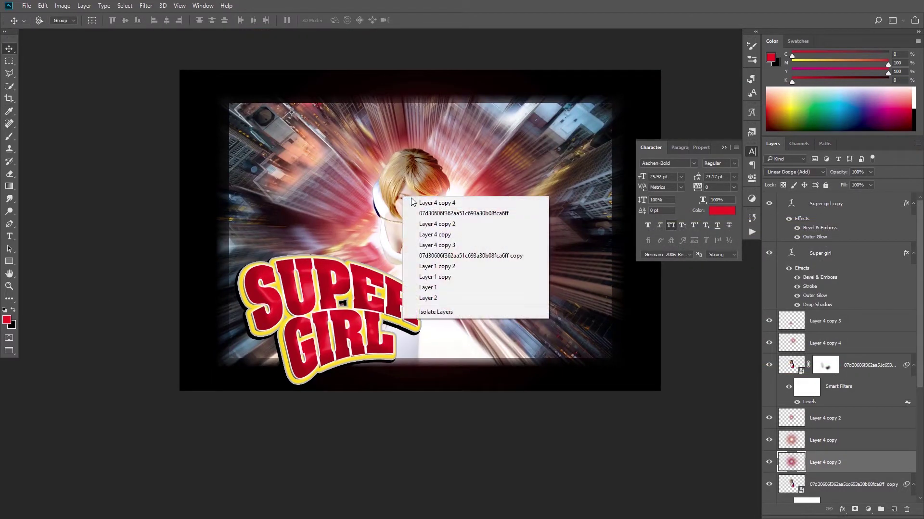
left_click(413, 202)
right_click(403, 221)
left_click(413, 222)
left_click(826, 319, "shift")
key("ctrl+t")
left_click_drag(542, 339, 545, 342)
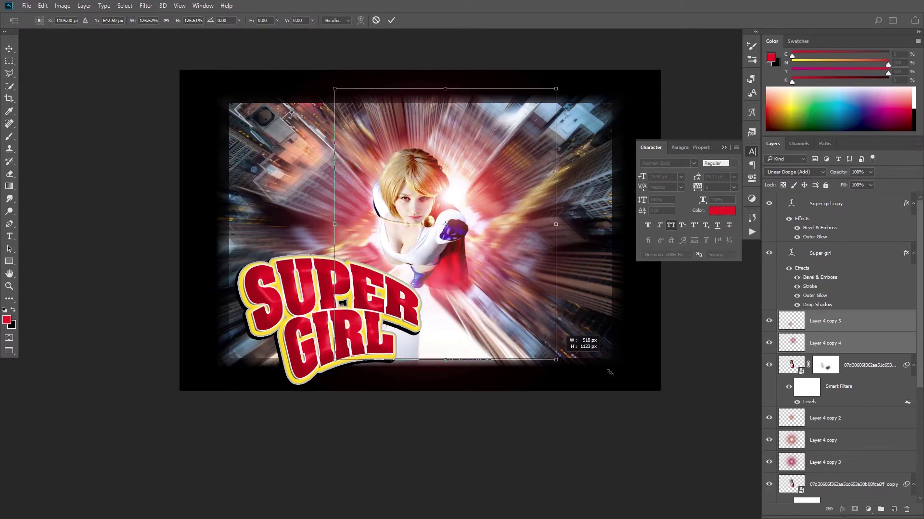
key("Return")
- Scale the superhero figure to about 119%, rotate it about 11°, and move it up-right
key("ctrl+t")
left_click(477, 208)
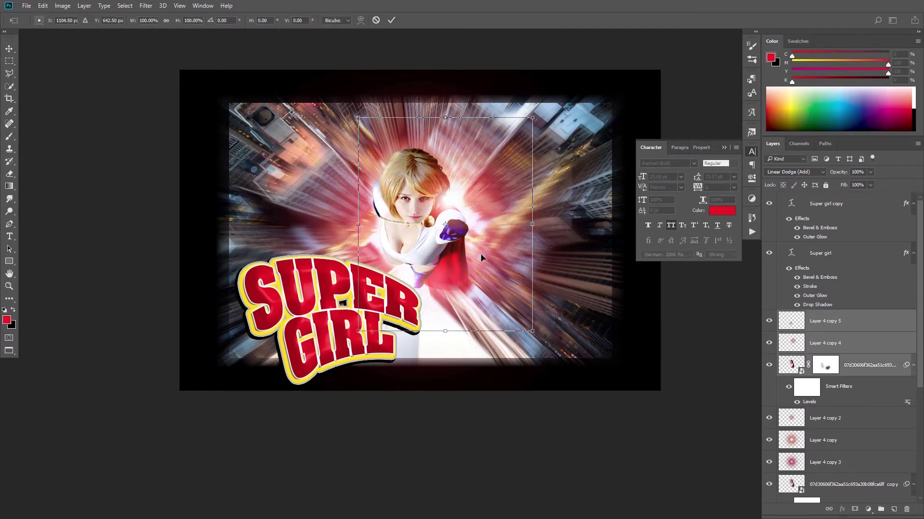
left_click_drag(539, 340, 549, 351)
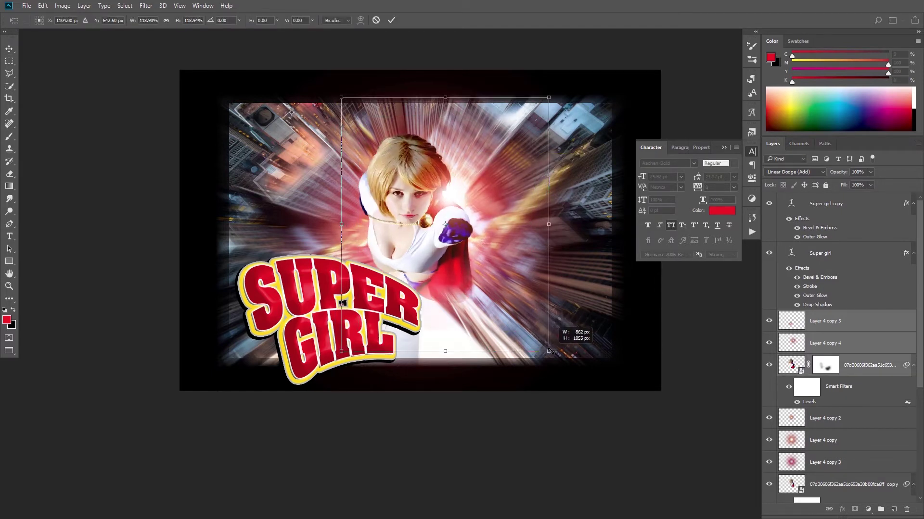
left_click_drag(604, 319, 591, 291)
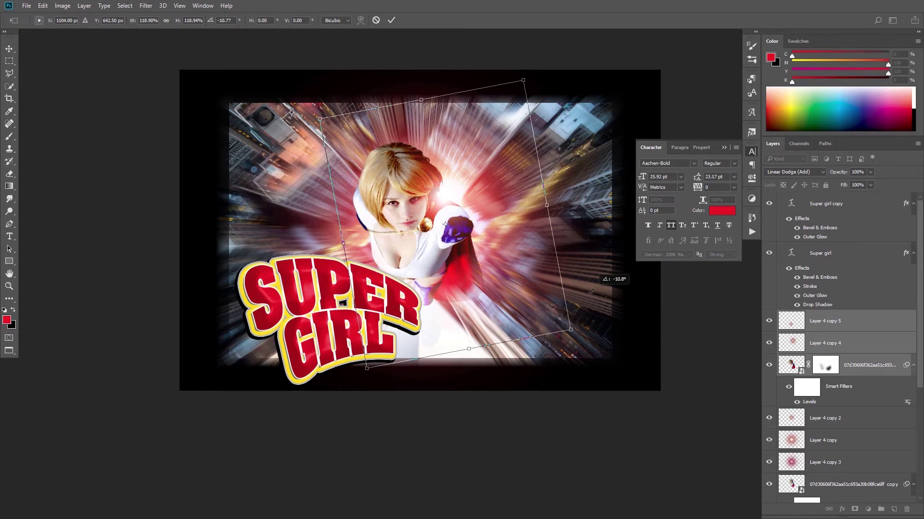
key("Return")
mouse_move(409, 269)
left_mouse_down()
mouse_move(425, 219)
mouse_move(424, 241)
left_mouse_up()
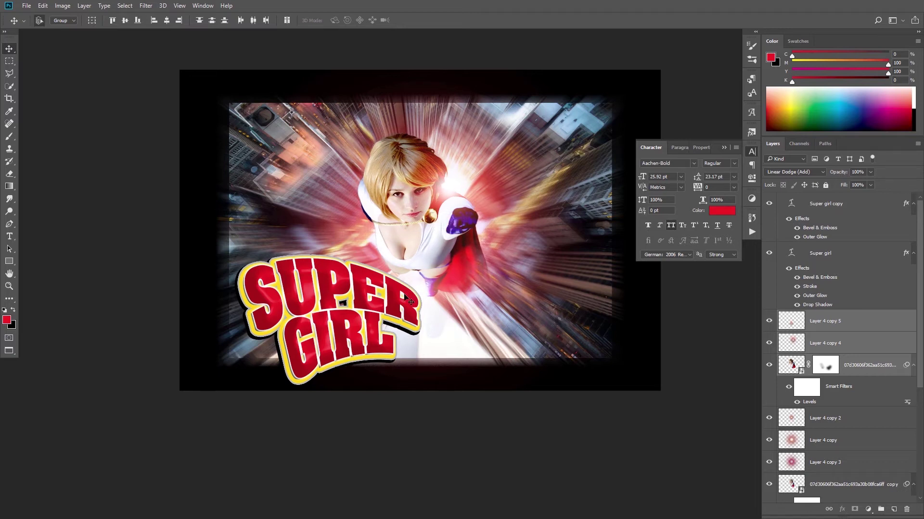
left_click(408, 296)
- Shrink both SUPER GIRL title layers to about 94% and move them right and down
key("ctrl+t")
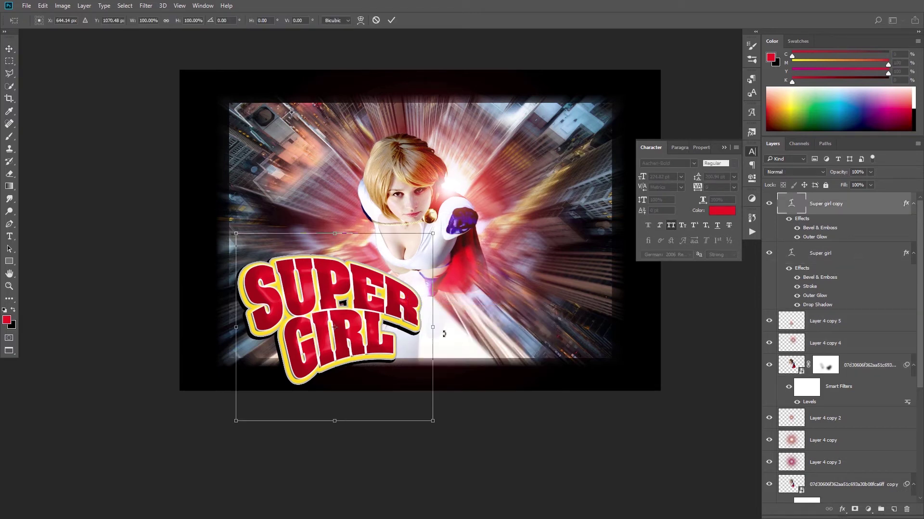
left_click_drag(431, 327, 457, 327)
key("Escape")
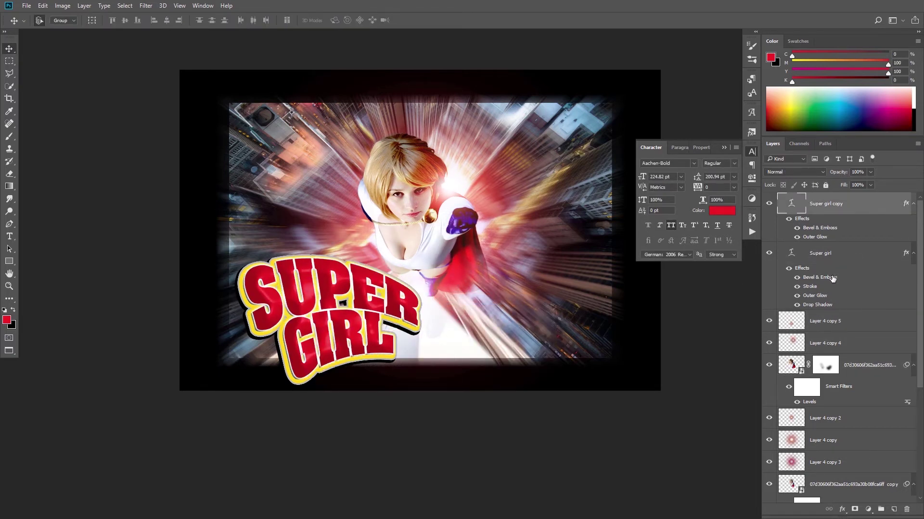
left_click(827, 253, "ctrl")
key("ctrl+t")
left_click_drag(435, 391, 408, 370)
left_click_drag(371, 327, 412, 337)
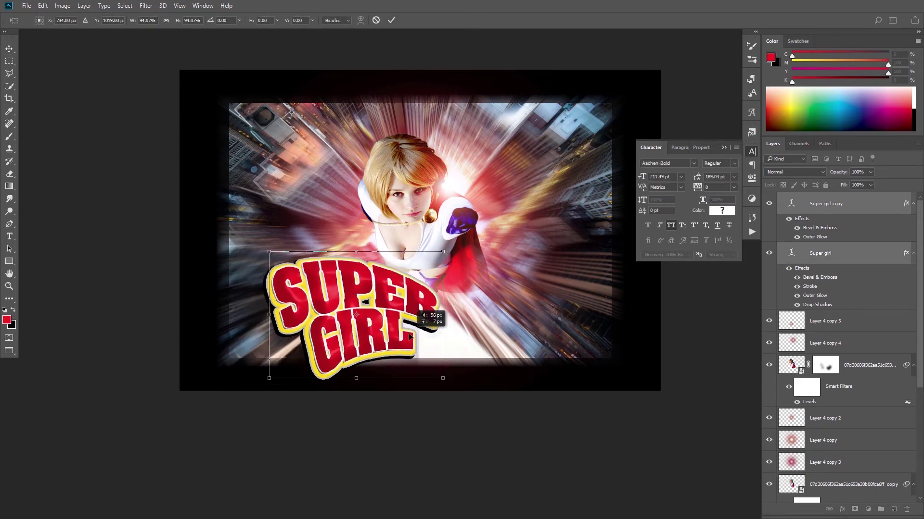
key("ctrl+plus")
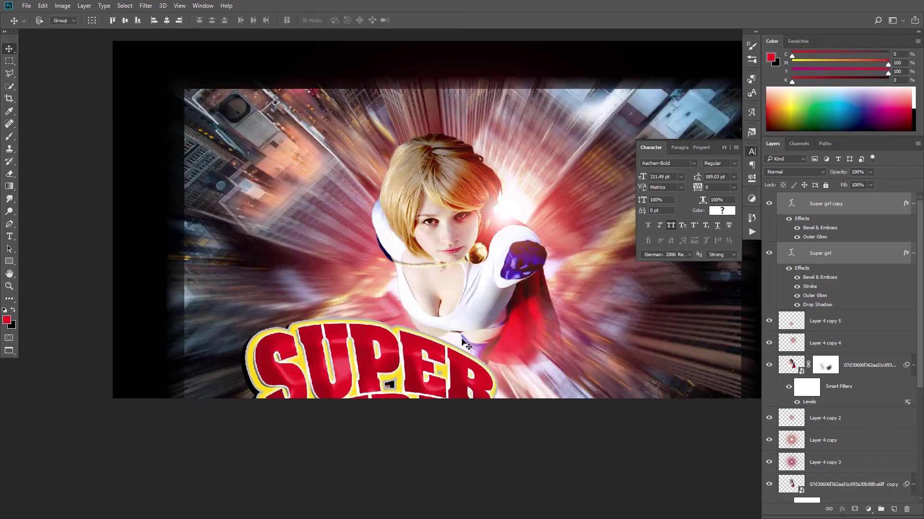